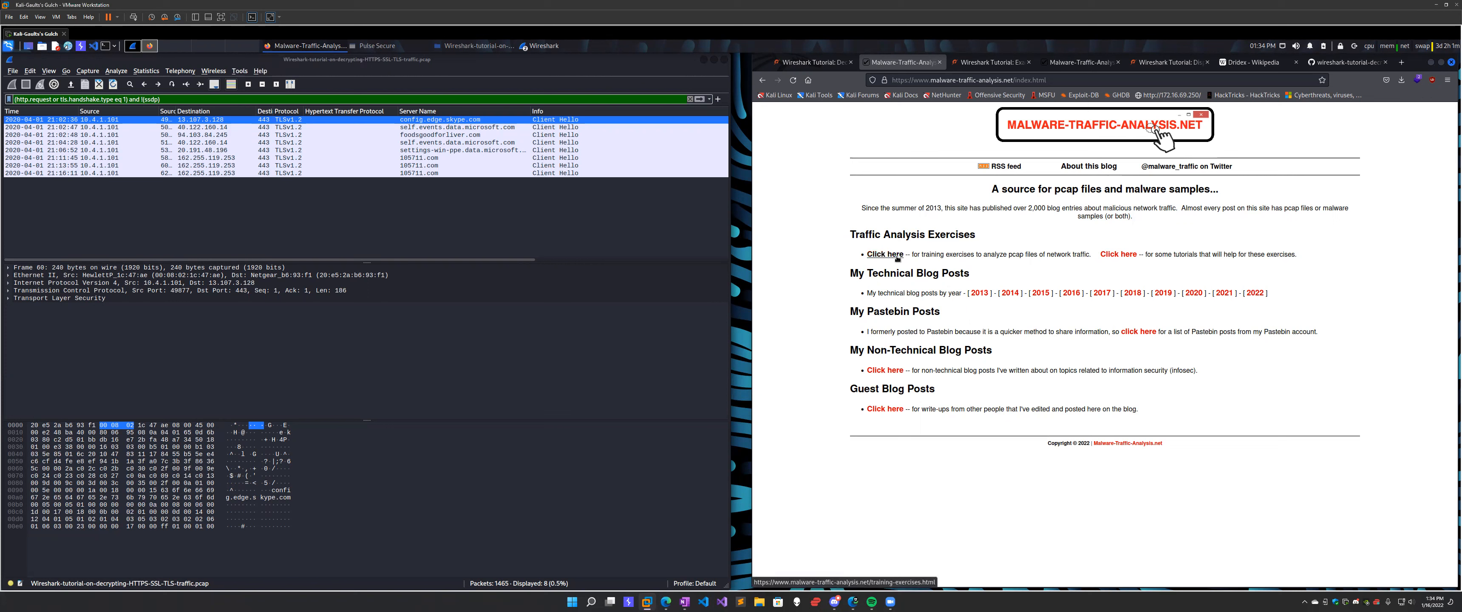
# Browse the traffic analysis exercises and the 2022 technical blog posts on malware-traffic-analysis.net, and return to its home page.
pyautogui.click(899, 257)
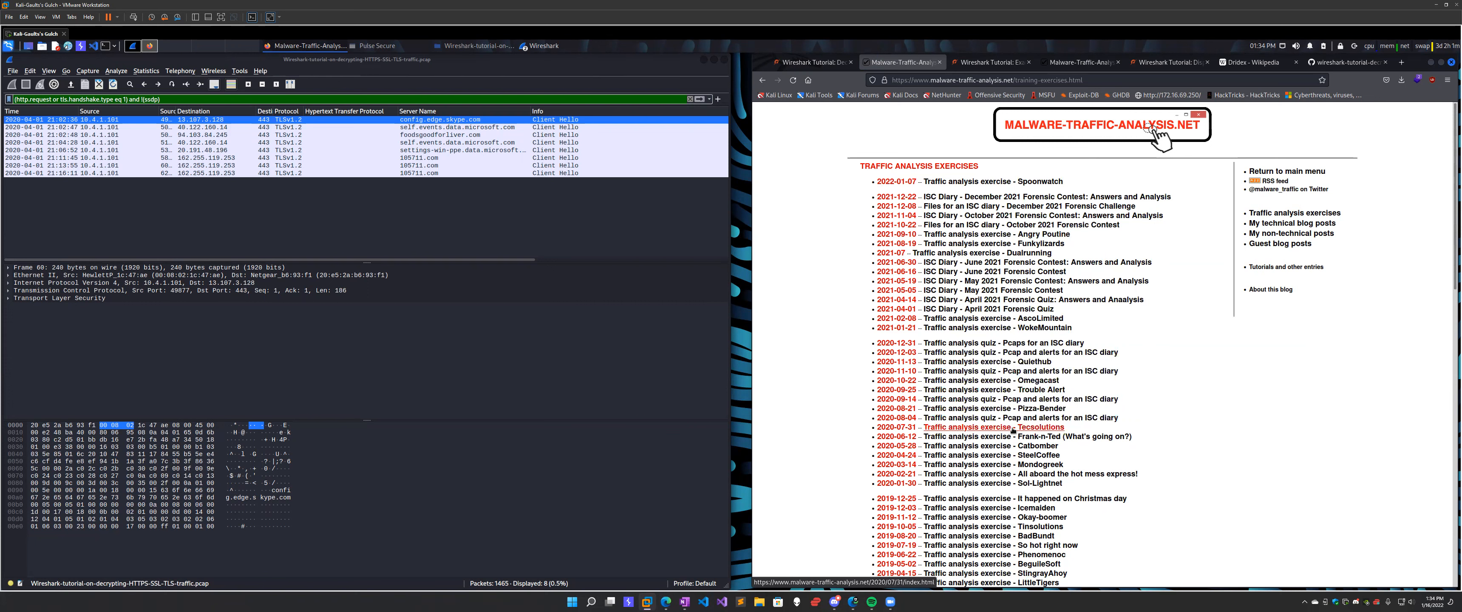
pyautogui.scroll(-5, 1016, 423)
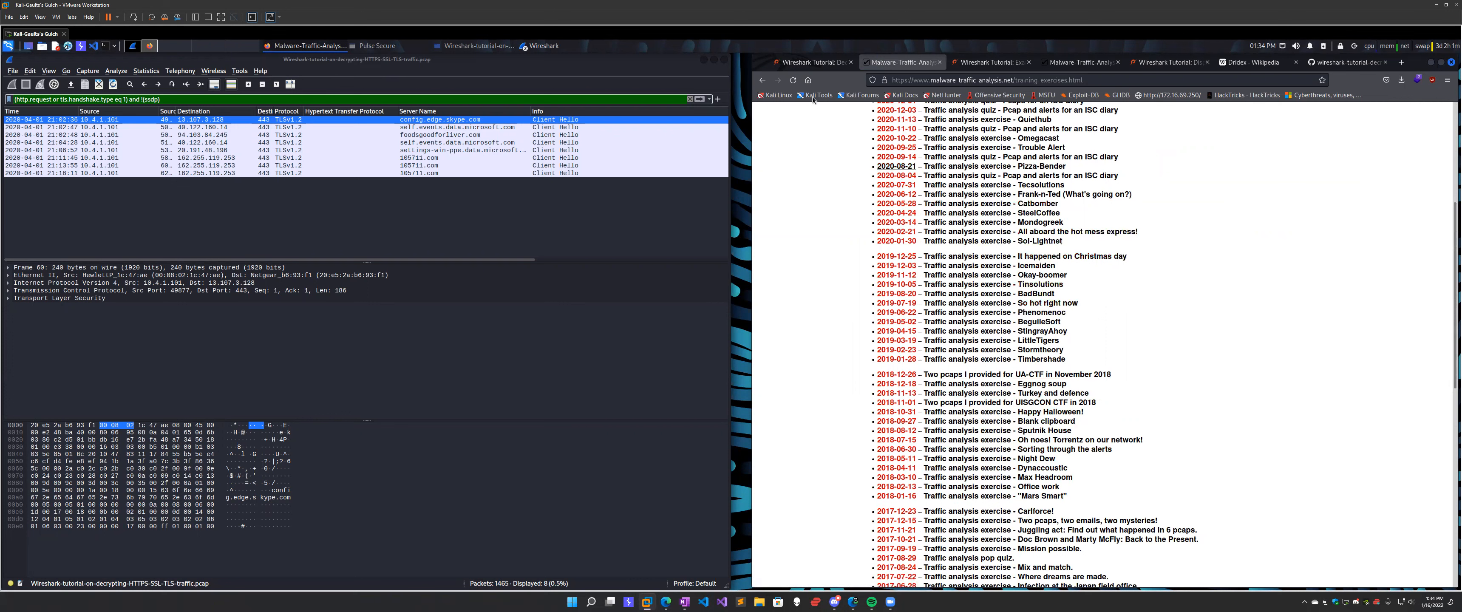
pyautogui.click(763, 80)
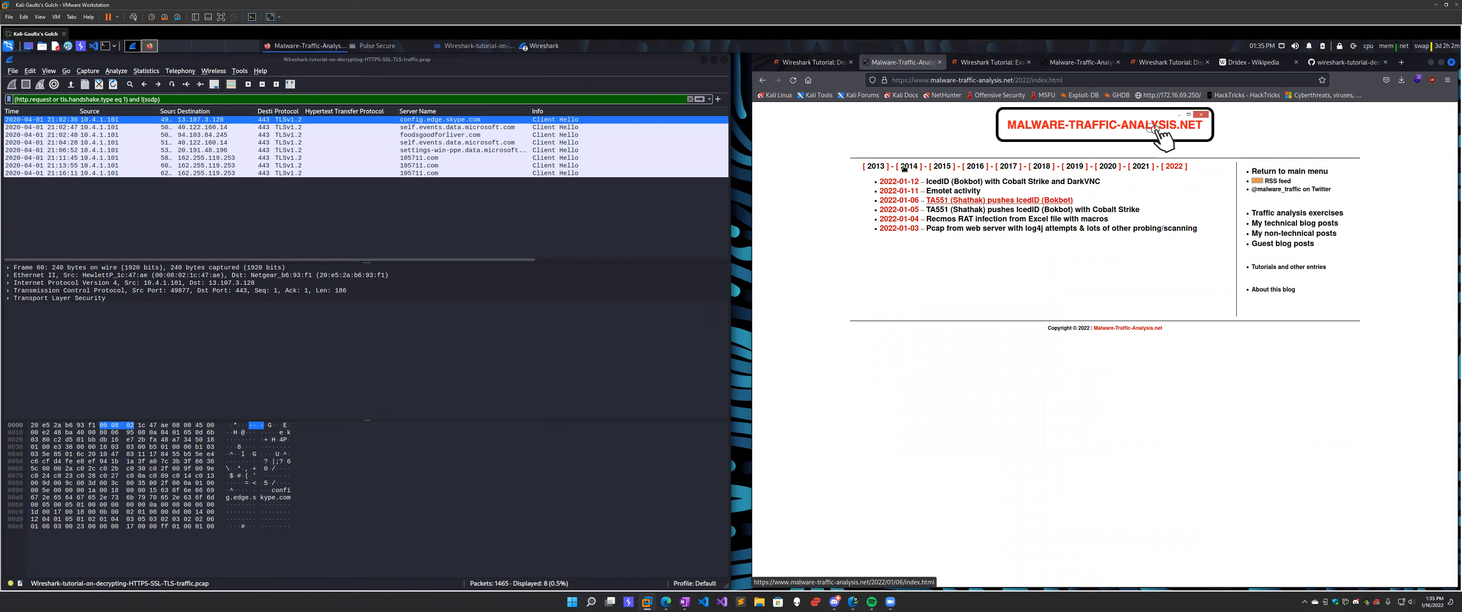
pyautogui.click(762, 80)
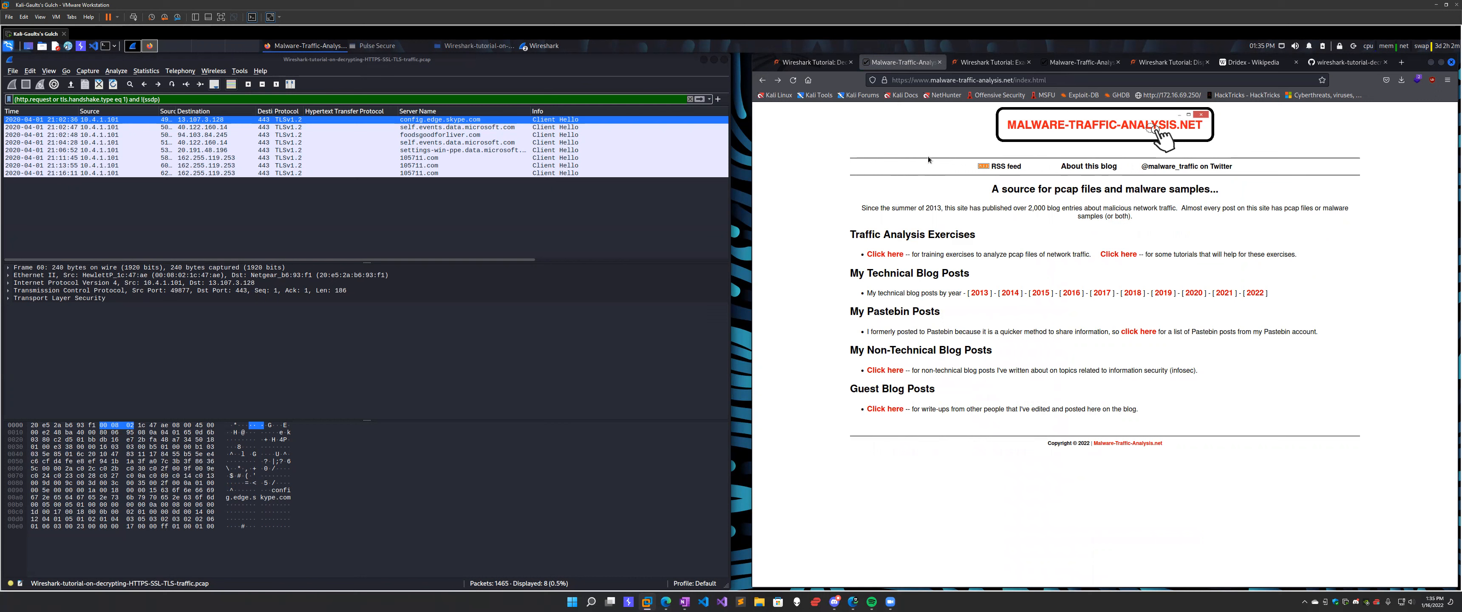
# View the site's list of Wireshark tutorials and bring up the start of the "Wireshark Tutorial: Decrypting HTTPS Traffic" article.
pyautogui.click(1085, 62)
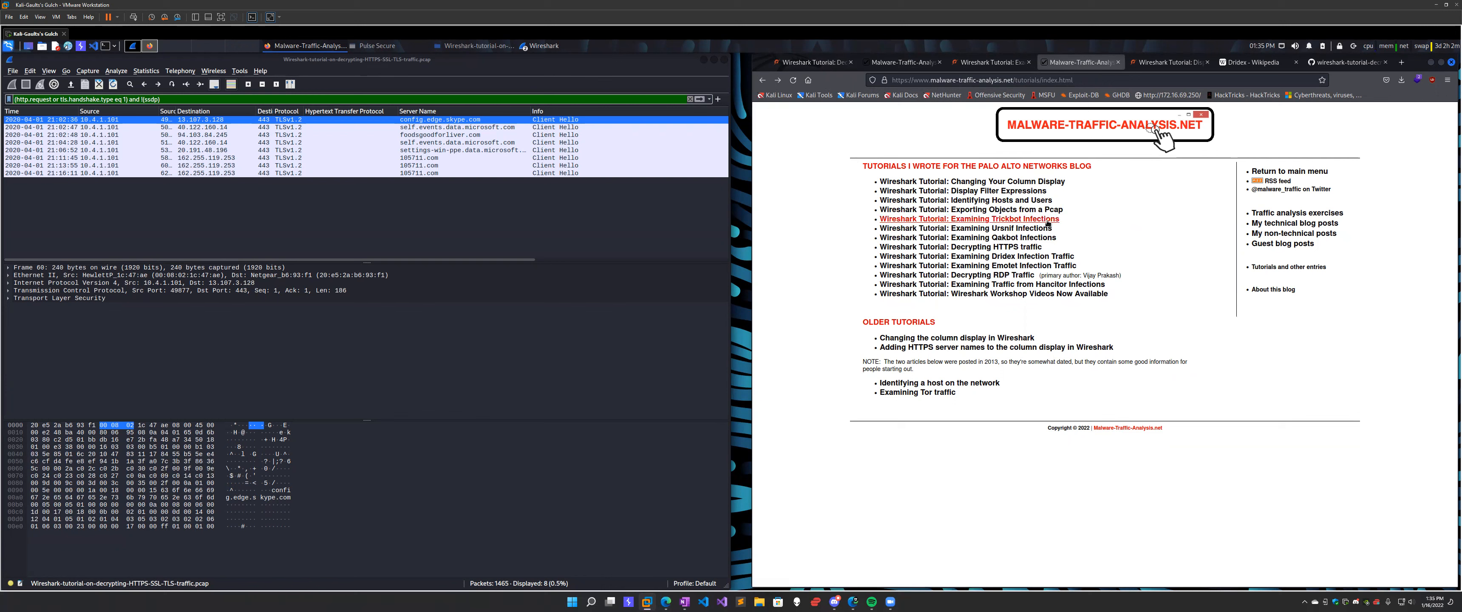
pyautogui.click(811, 62)
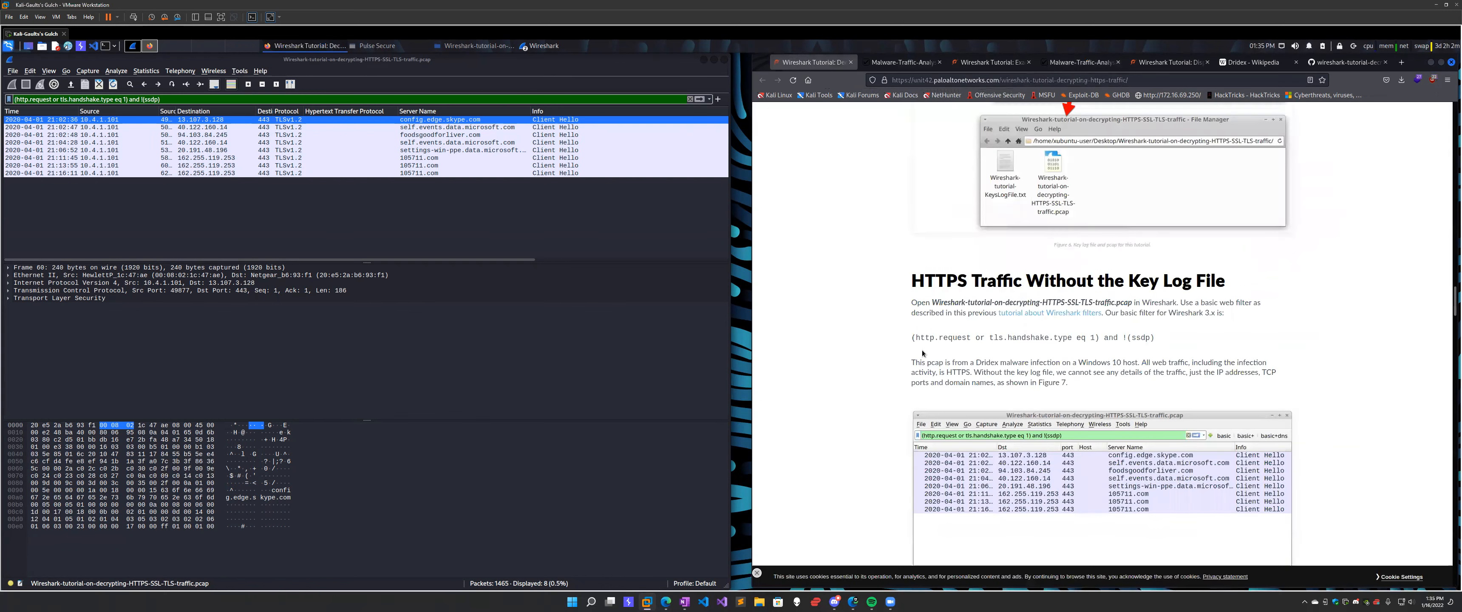
pyautogui.scroll(10, 963, 350)
pyautogui.scroll(15, 963, 350)
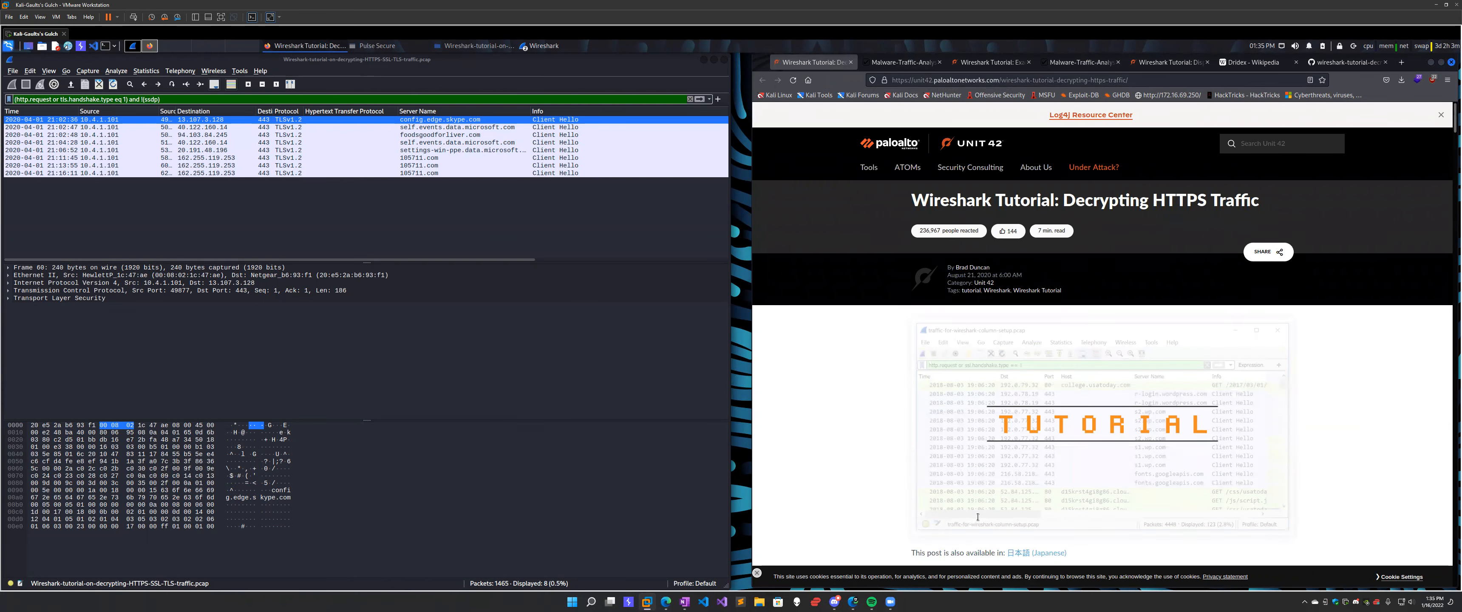
pyautogui.scroll(-3, 977, 517)
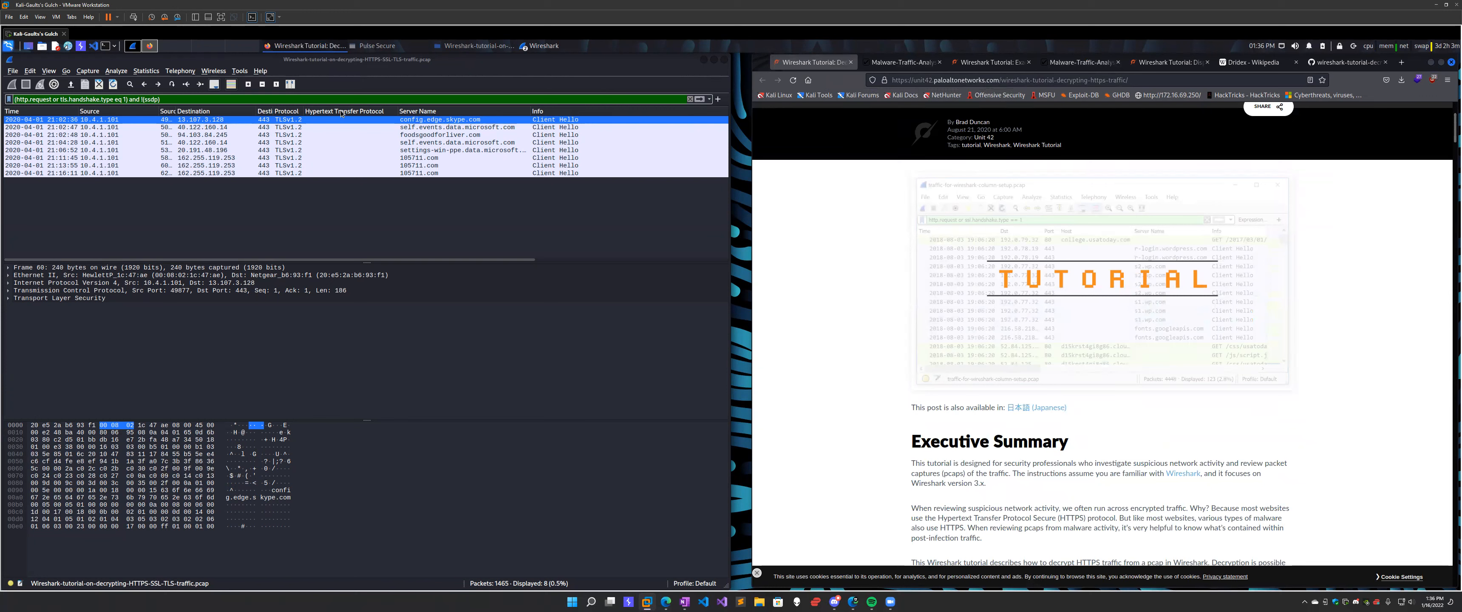
pyautogui.rightClick(556, 113)
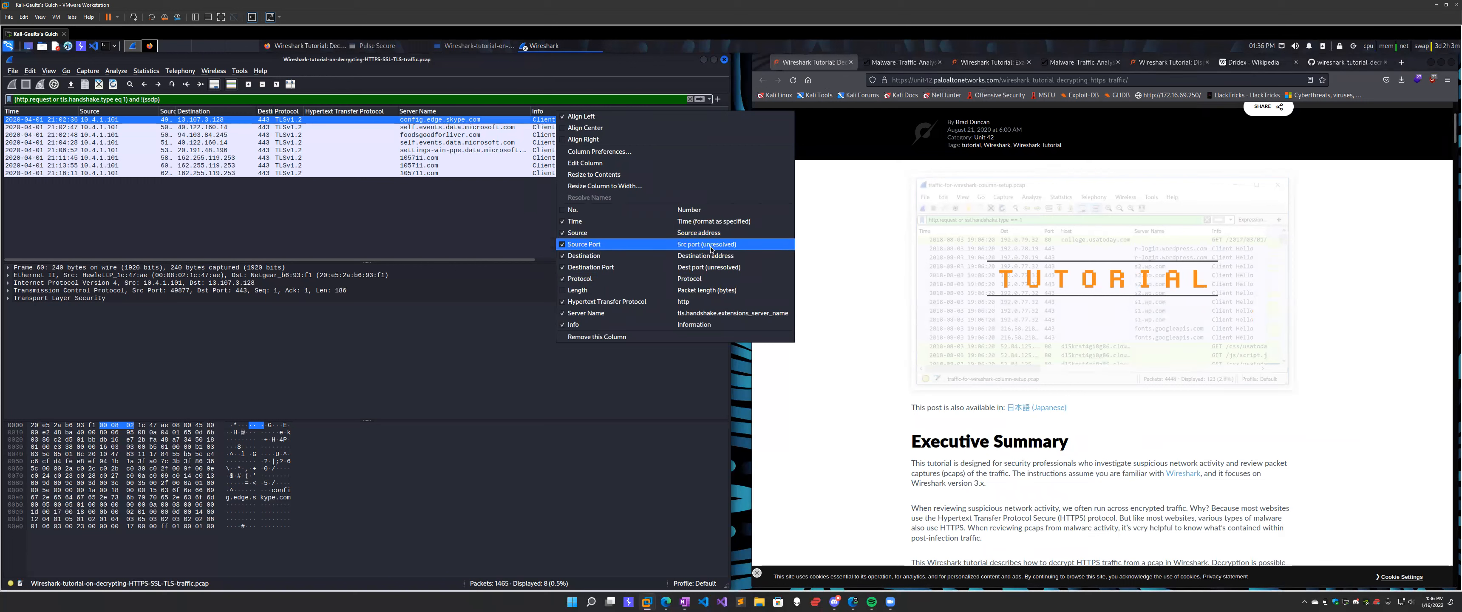
pyautogui.click(606, 166)
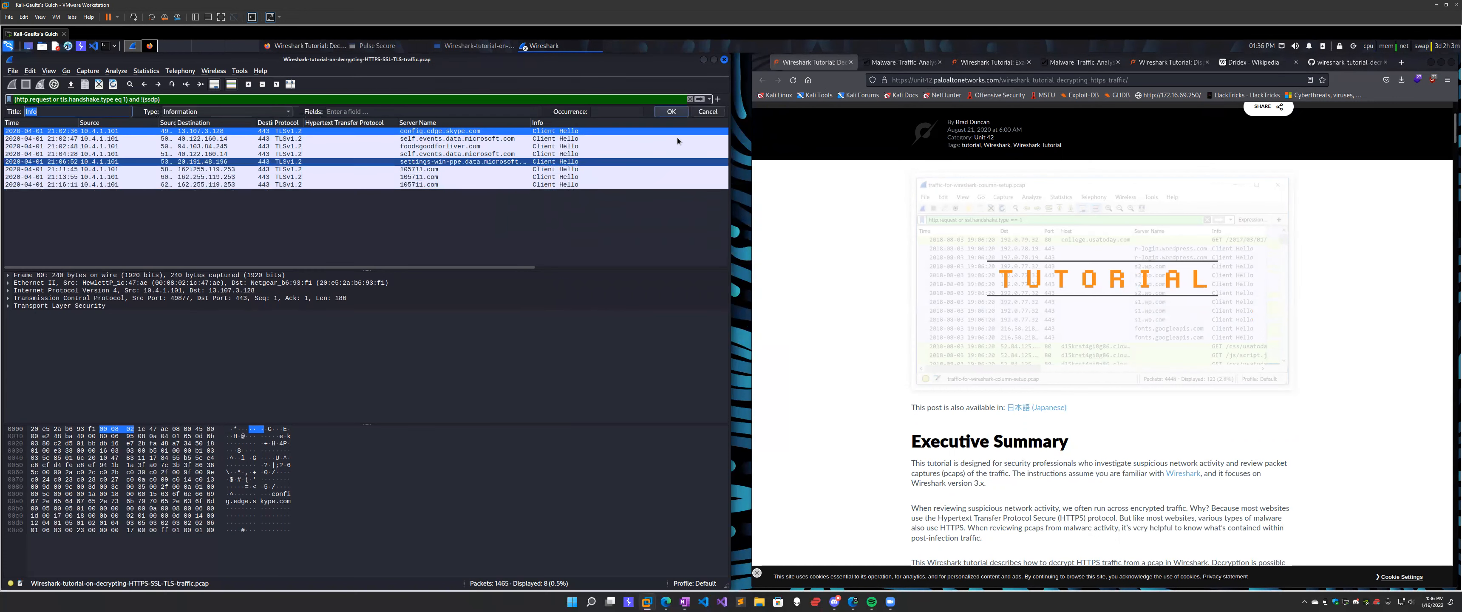
pyautogui.click(716, 113)
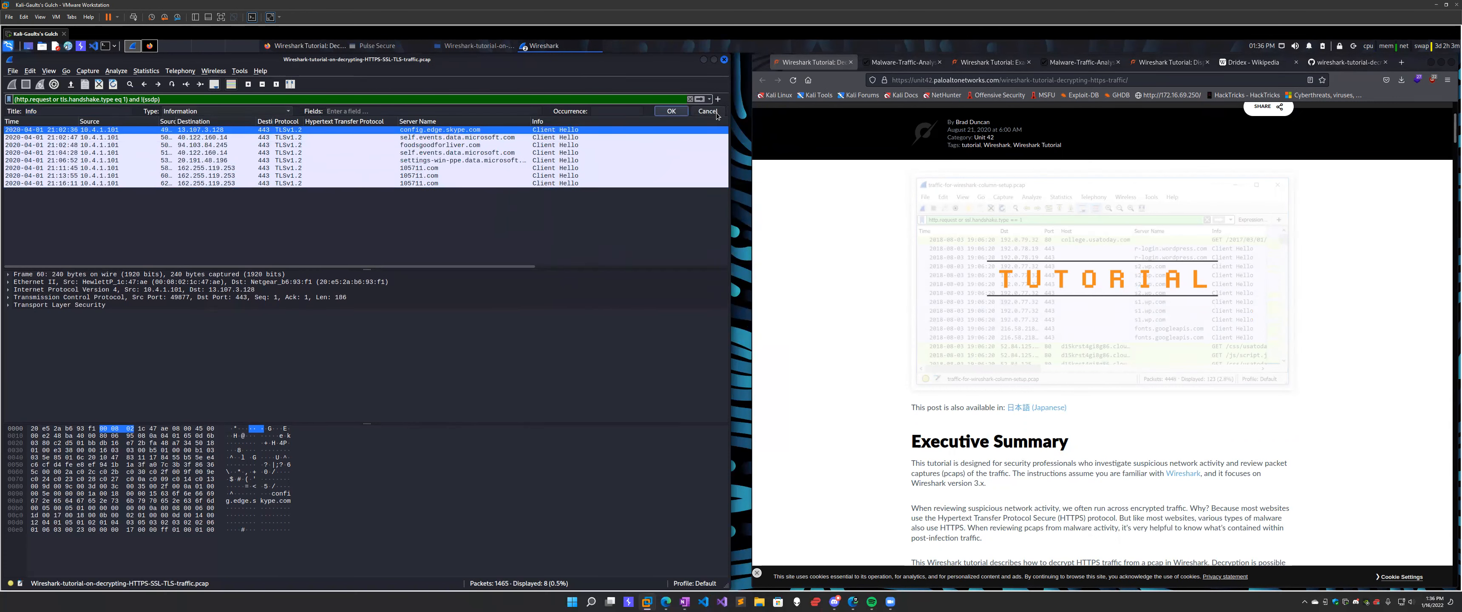
pyautogui.click(50, 71)
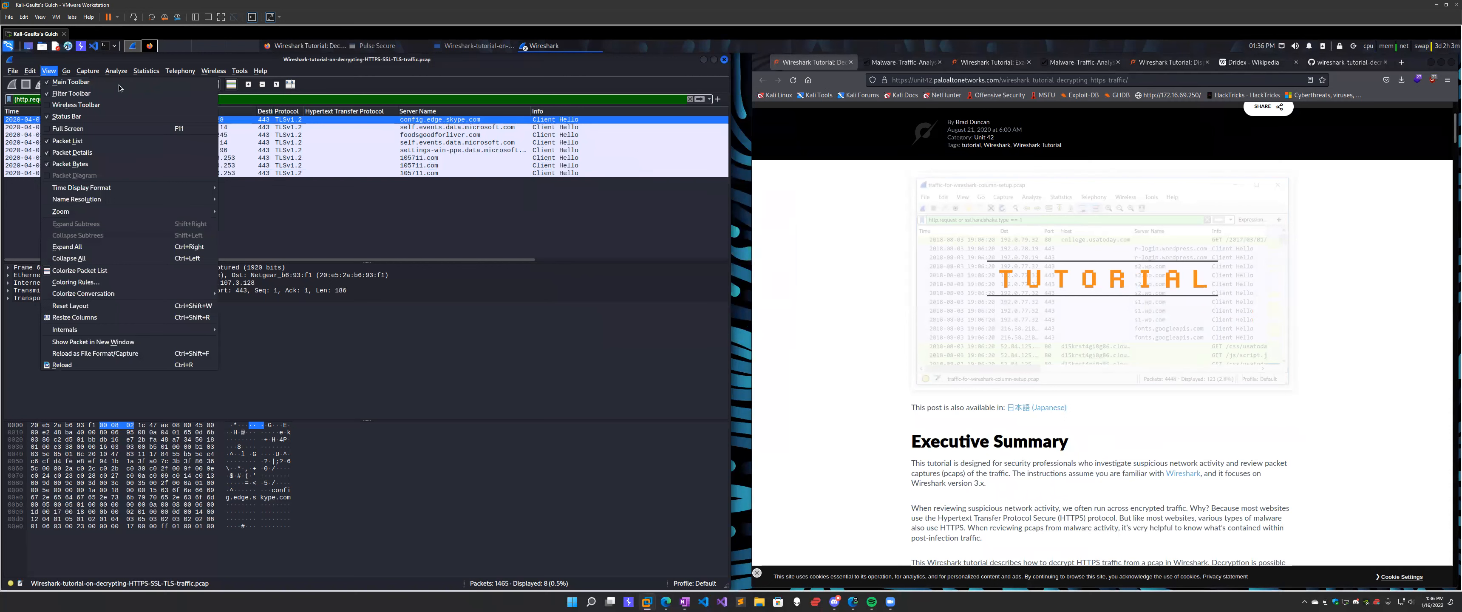
pyautogui.click(311, 209)
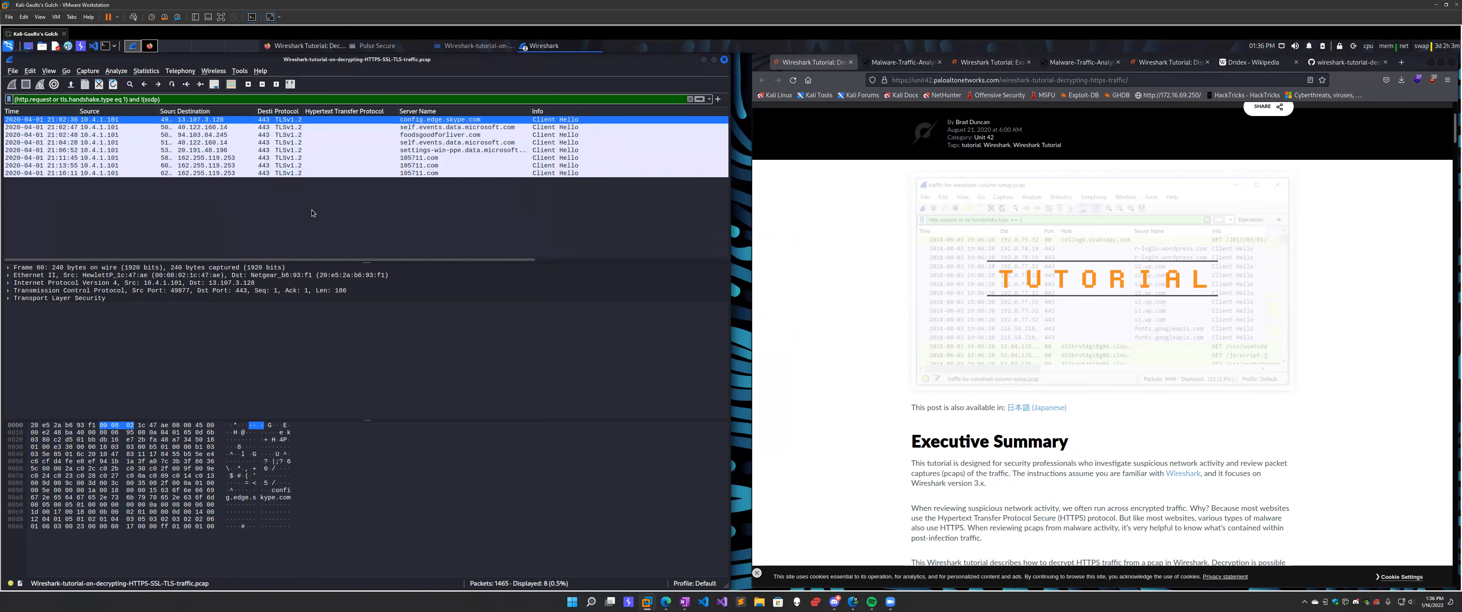
# Widen the Source Port and Destination Port columns of the Wireshark packet list so their full headings fit.
pyautogui.rightClick(311, 213)
pyautogui.click(262, 215)
pyautogui.doubleClick(177, 111)
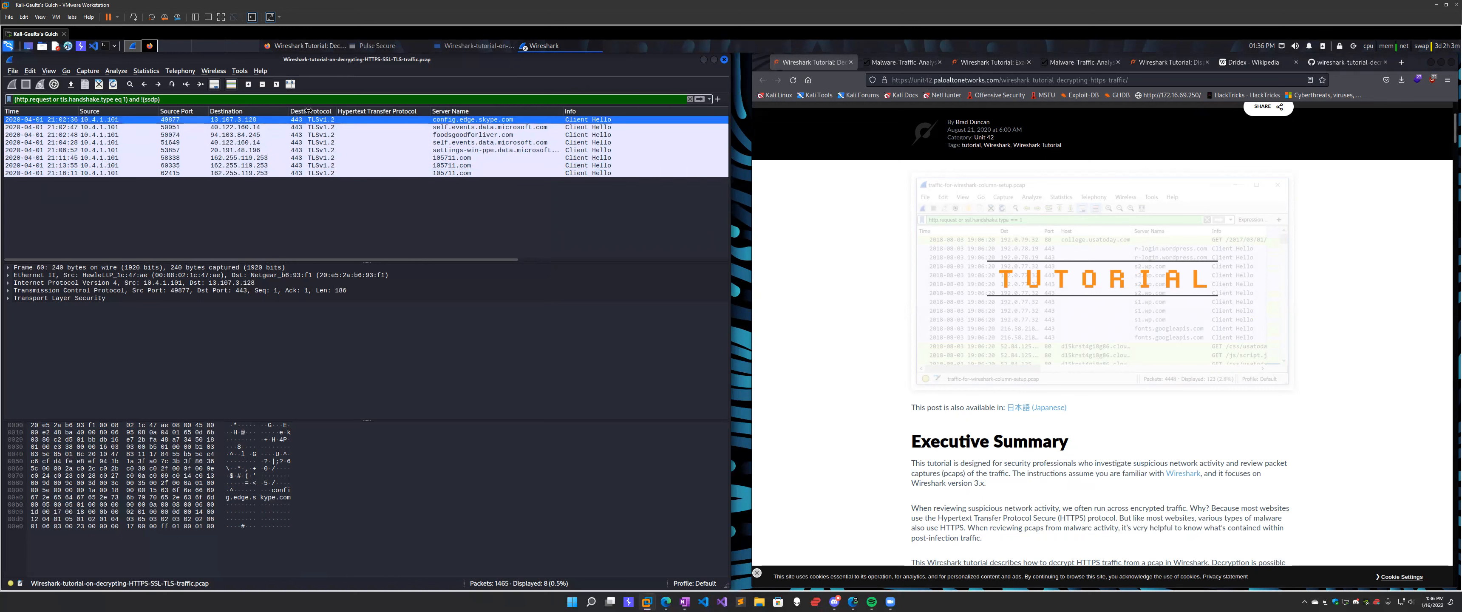
pyautogui.moveTo(305, 111); pyautogui.dragTo(350, 112)
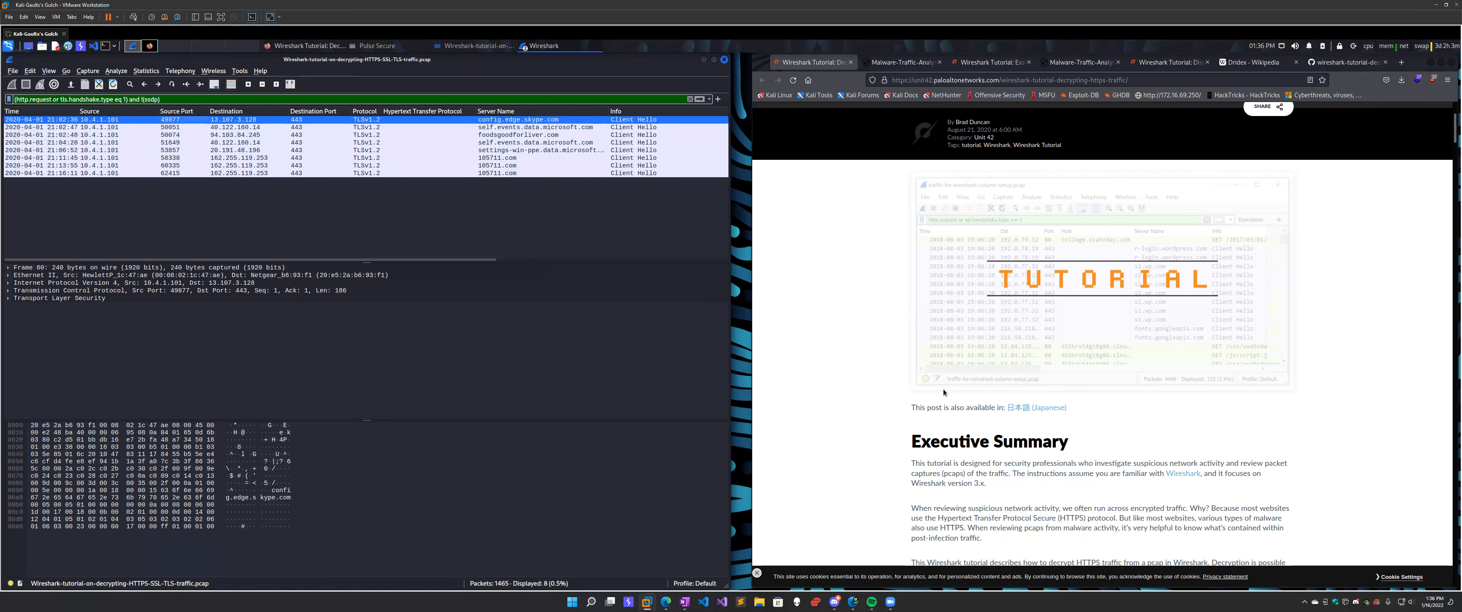
# Skim the decryption tutorial from the Executive Summary through the HTTPS Web Traffic figures to the Encryption Key Log File section.
pyautogui.scroll(-5, 926, 392)
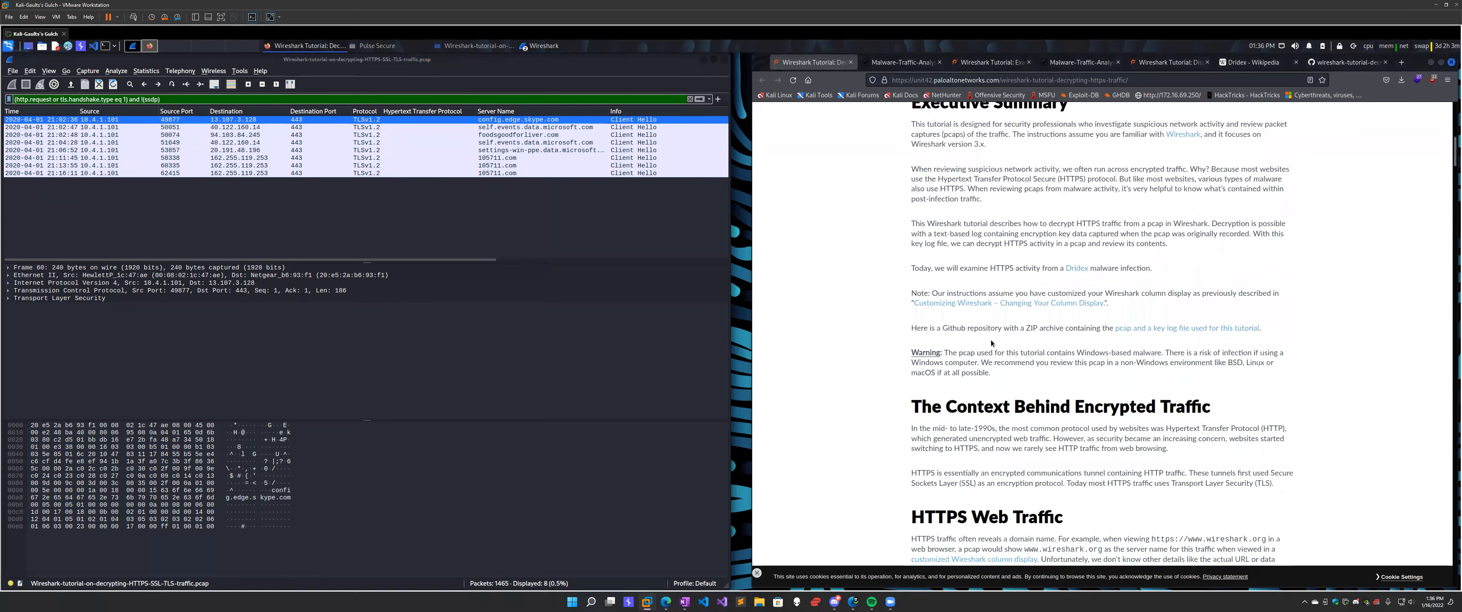
pyautogui.scroll(4, 991, 343)
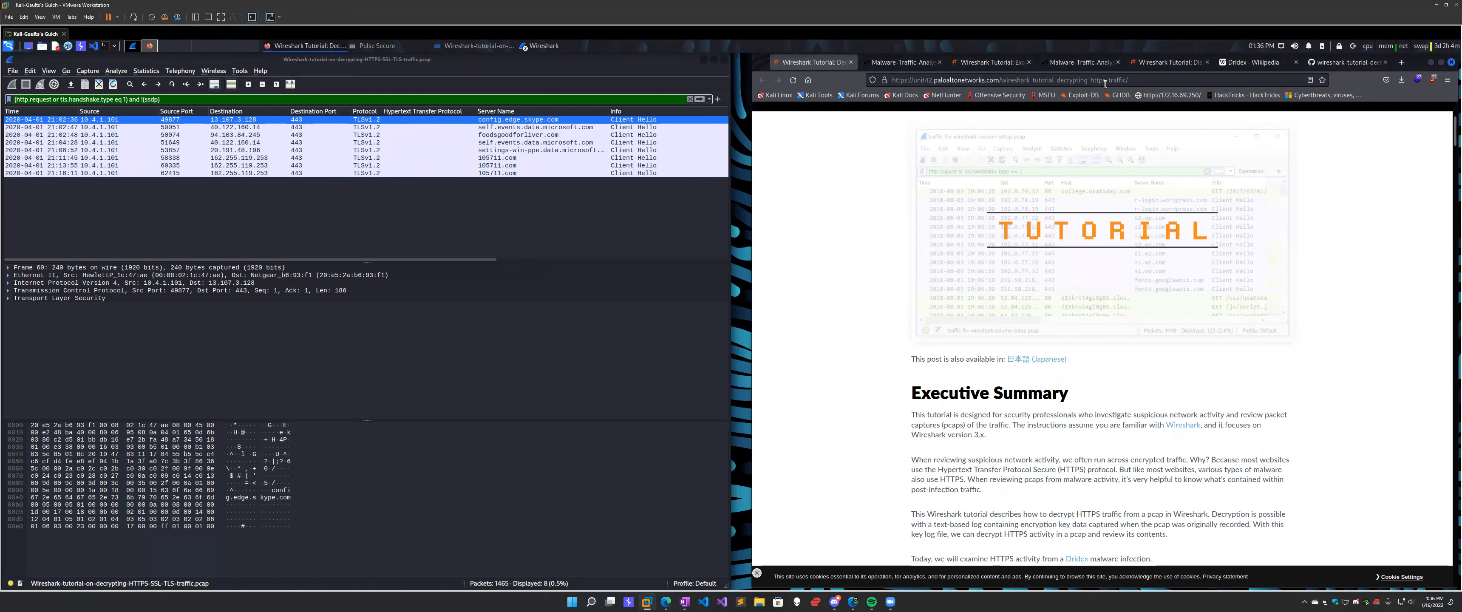
pyautogui.scroll(-10, 1005, 413)
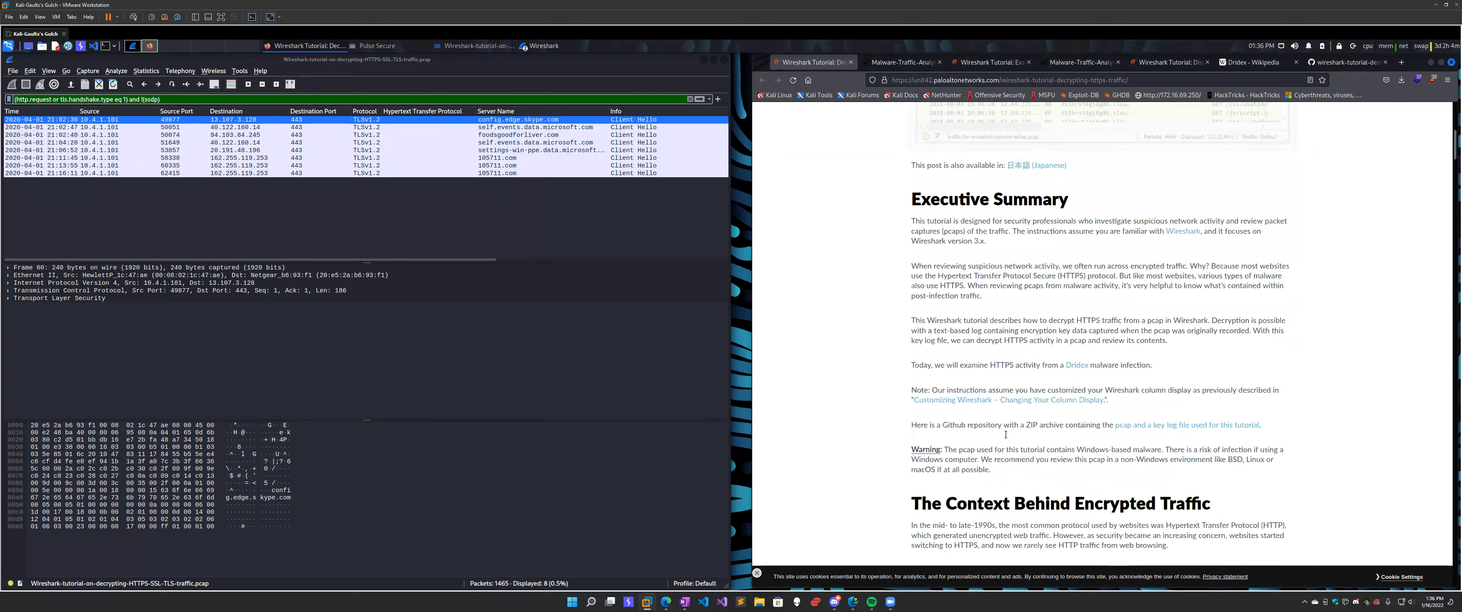
pyautogui.scroll(-8, 1005, 436)
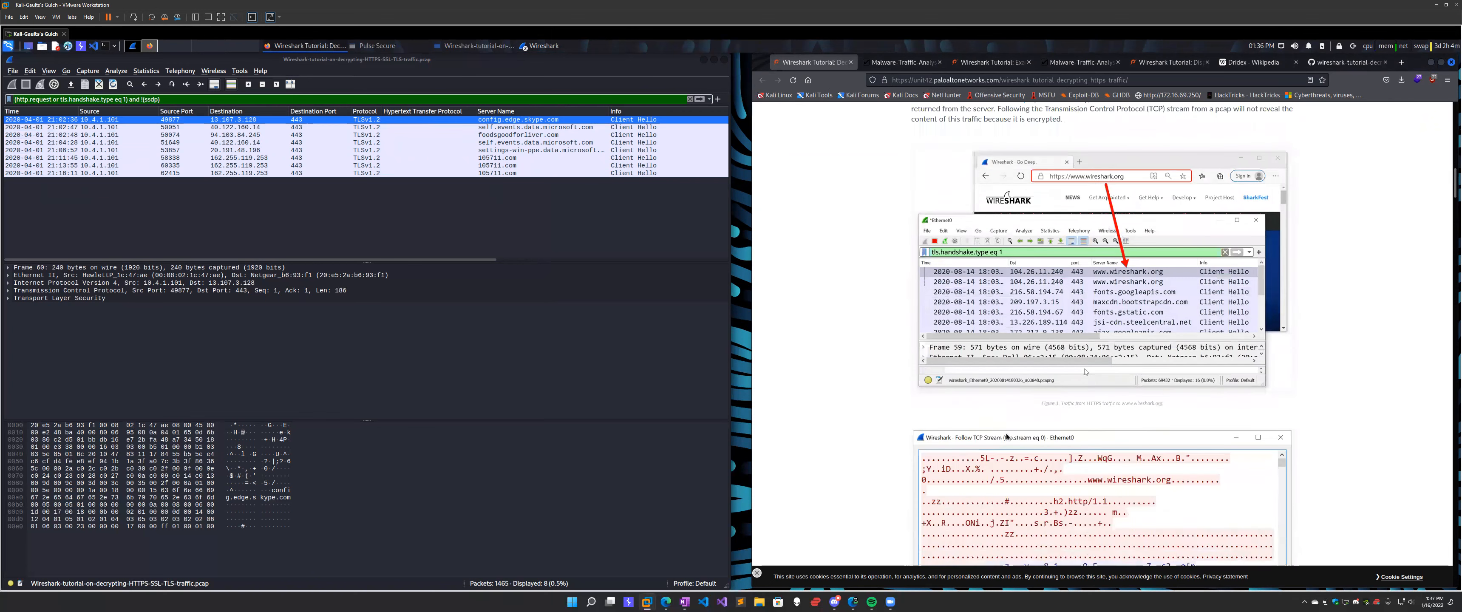
pyautogui.scroll(-3, 1006, 437)
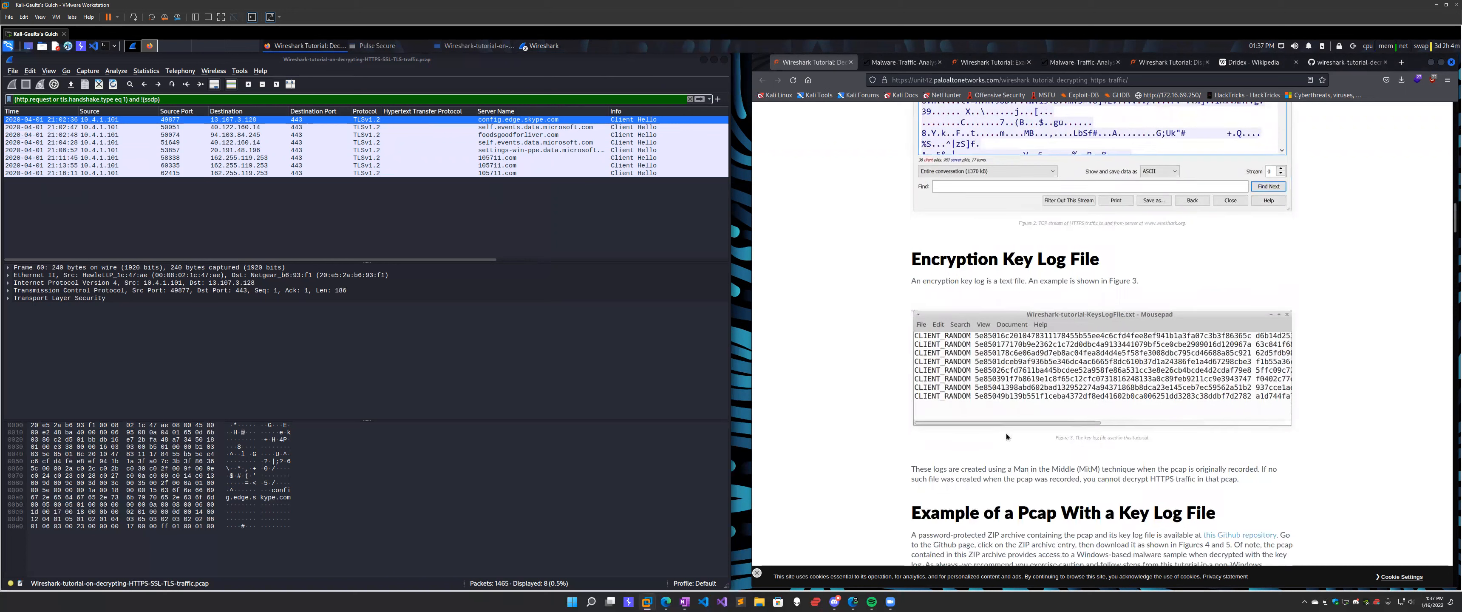
pyautogui.scroll(6, 1006, 433)
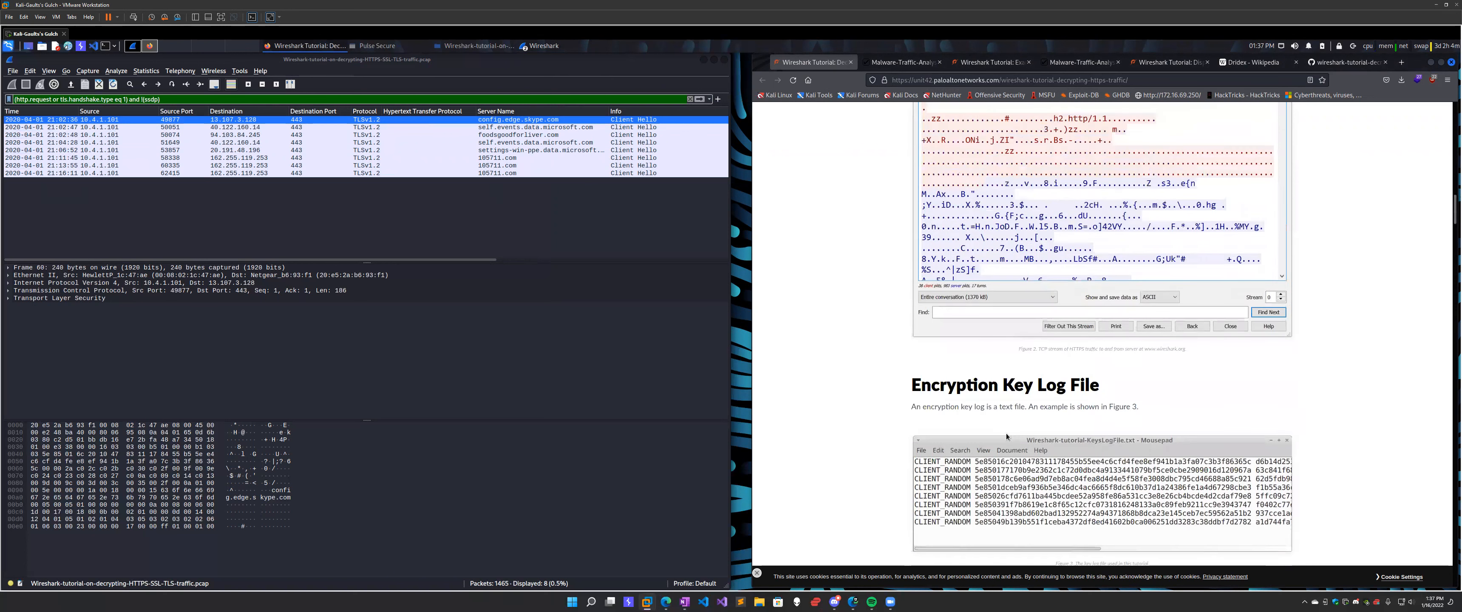
pyautogui.scroll(2, 1006, 436)
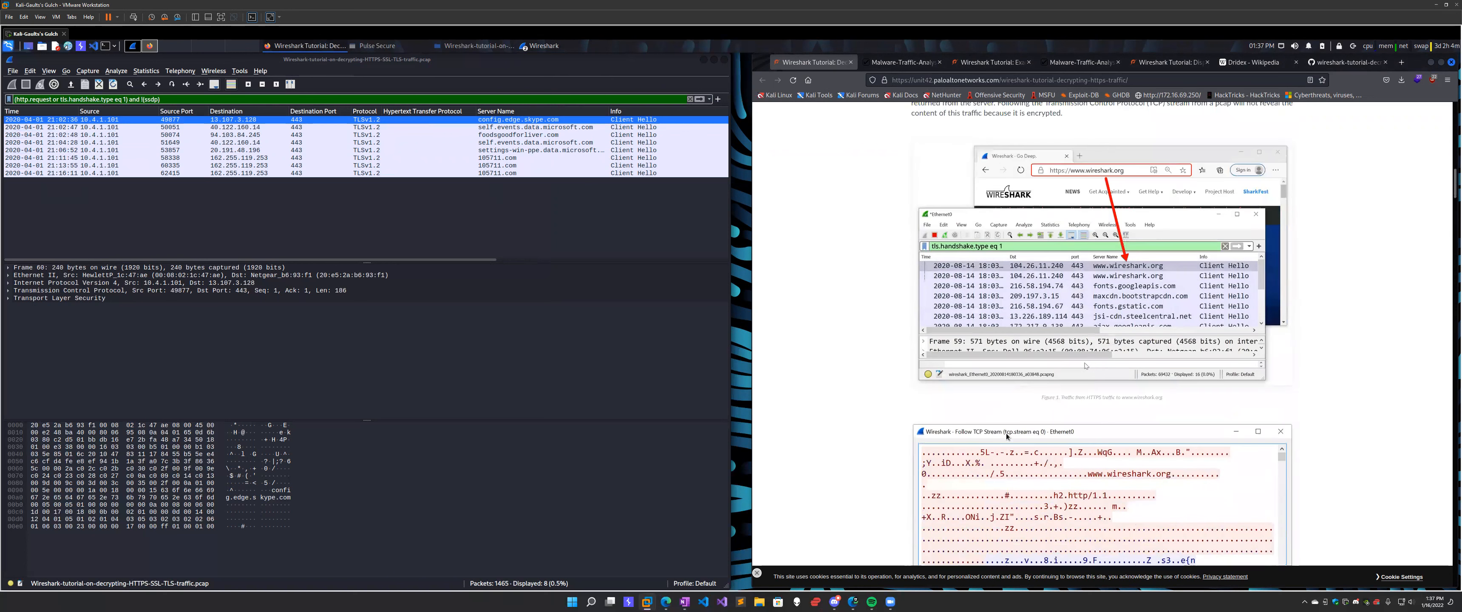
pyautogui.scroll(-7, 1086, 369)
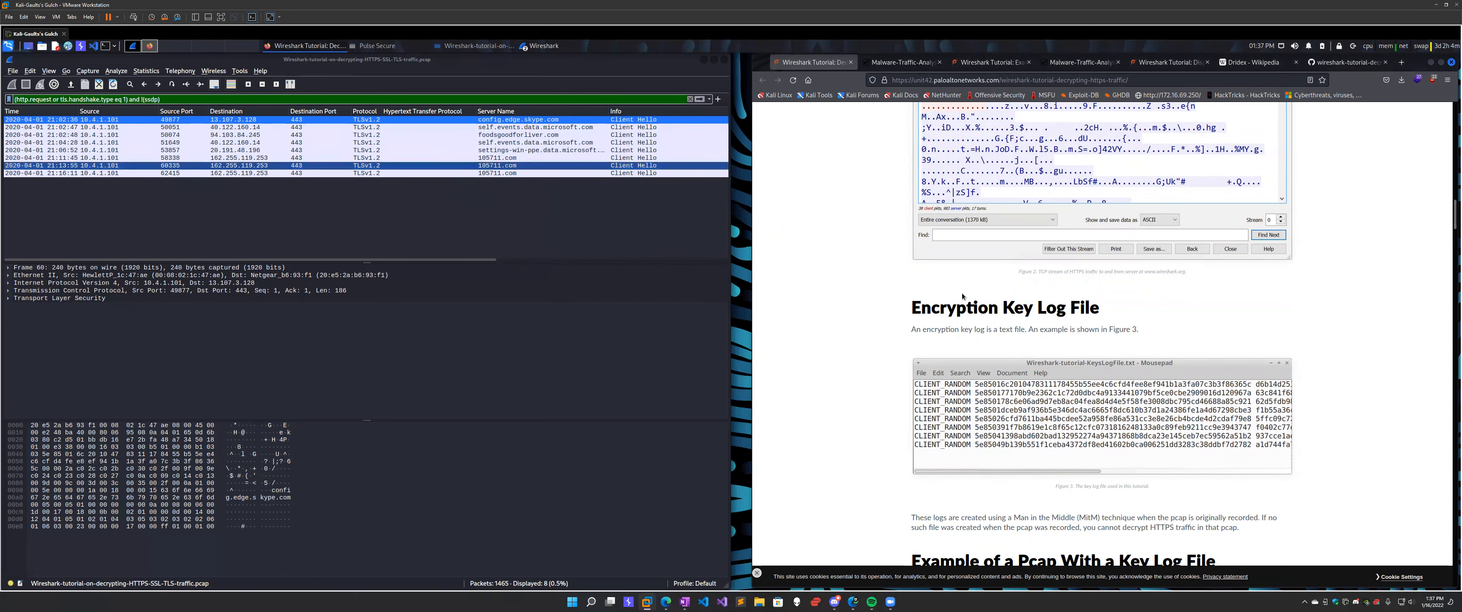
# Go back to the Dridex mention in the Executive Summary and view the Wikipedia article on Dridex.
pyautogui.scroll(7, 1084, 371)
pyautogui.scroll(10, 1085, 372)
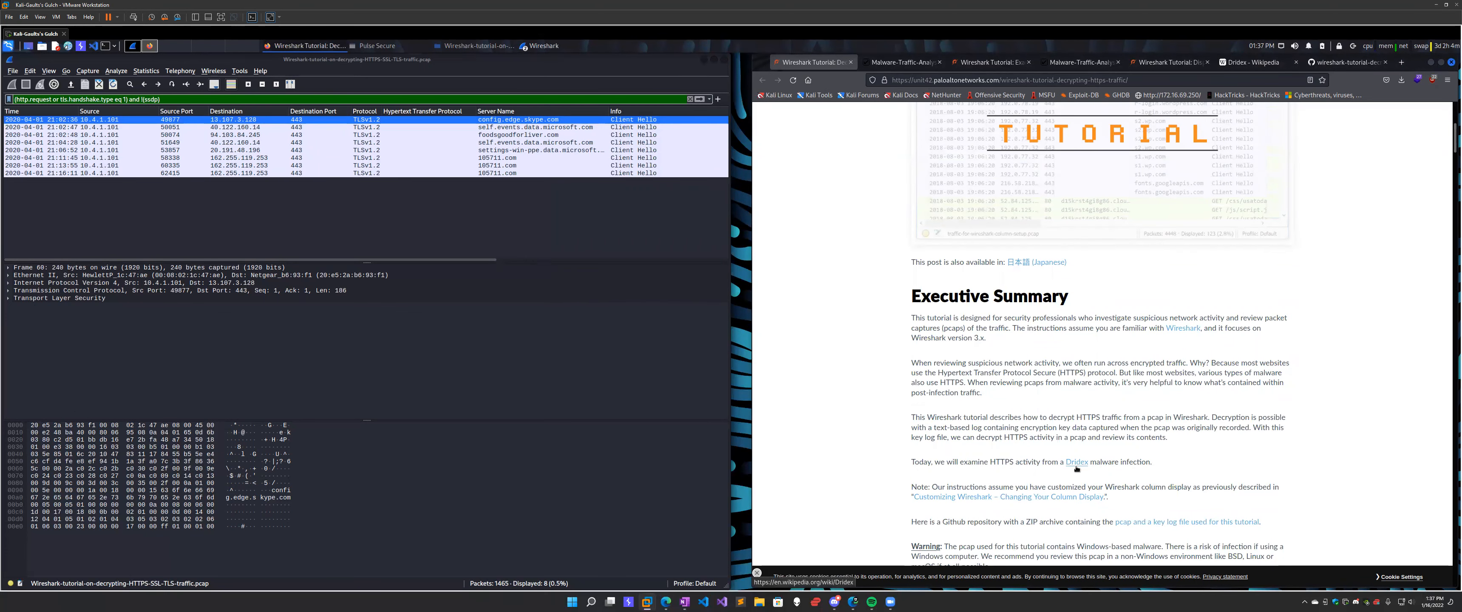
pyautogui.click(1246, 64)
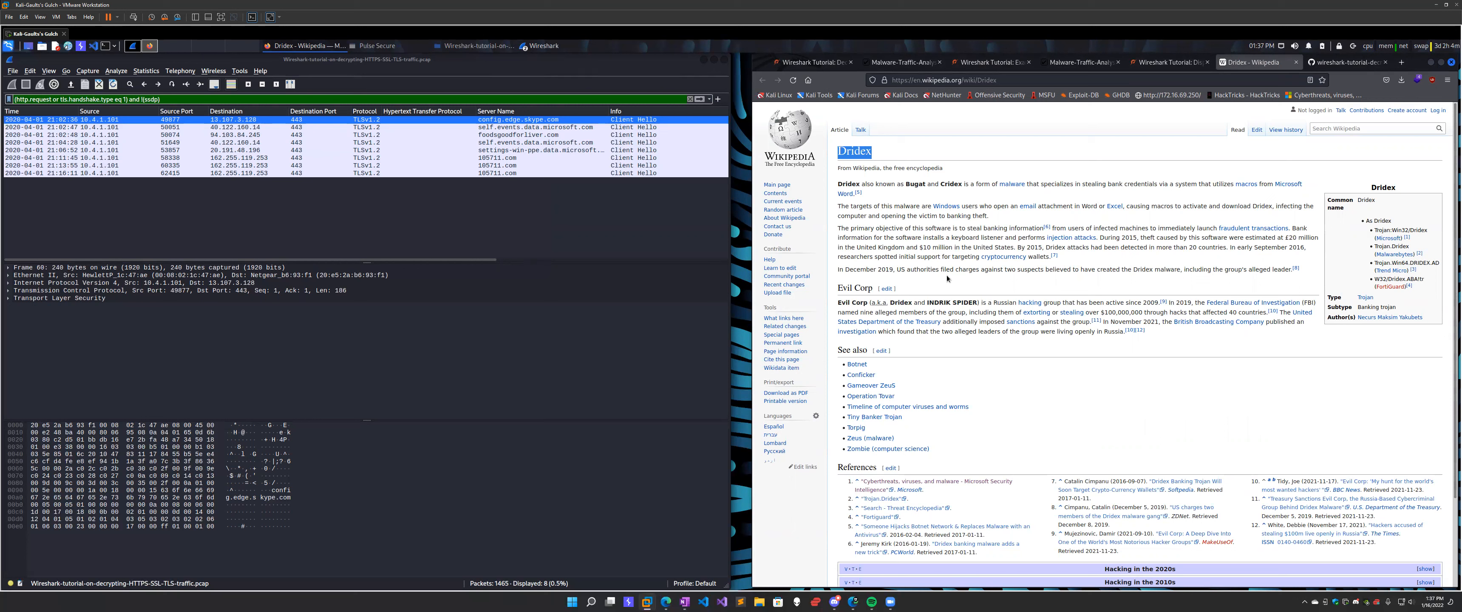
# Return to the tutorial and read on through the encrypted traffic and key log sections to "Example of a Pcap With a Key Log File".
pyautogui.click(816, 64)
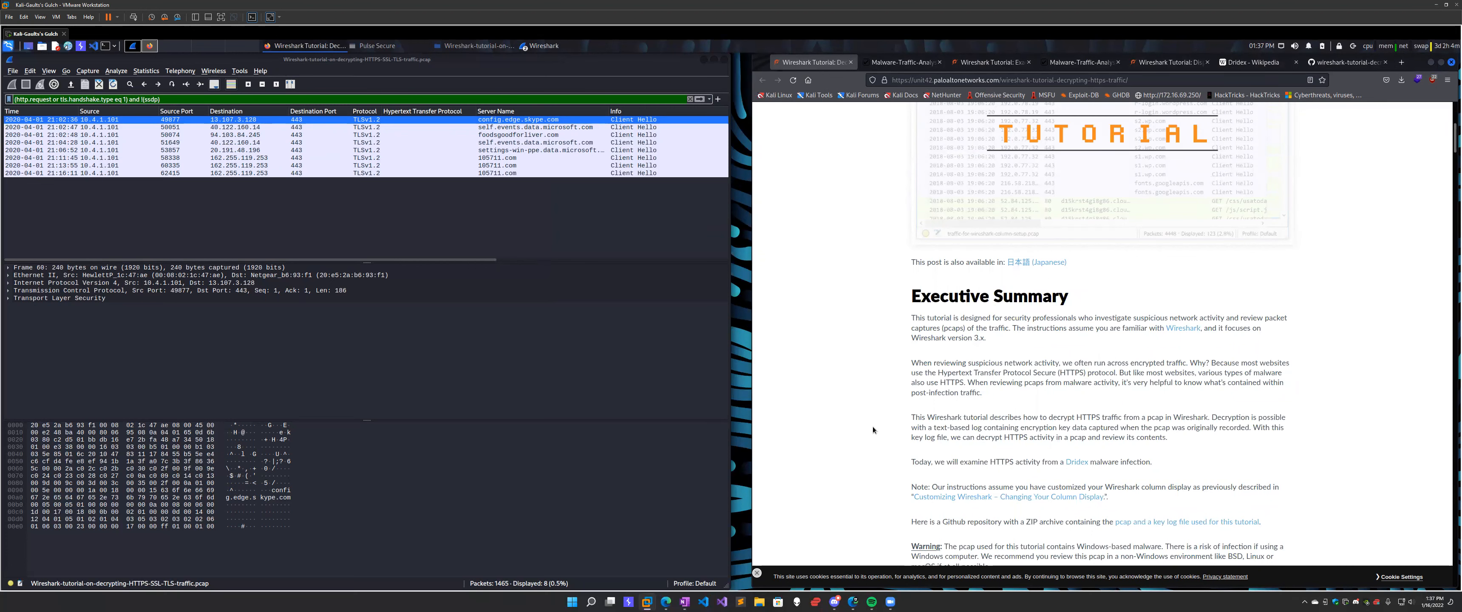
pyautogui.scroll(-3, 872, 426)
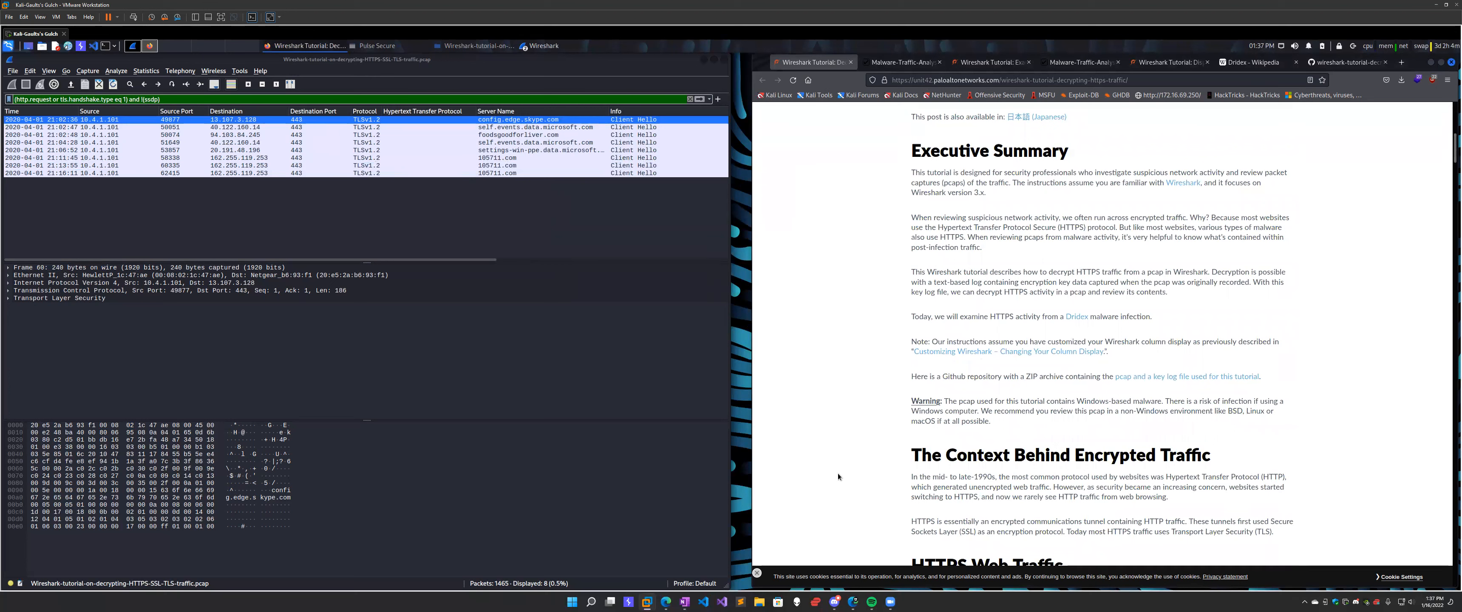
pyautogui.scroll(-3, 838, 475)
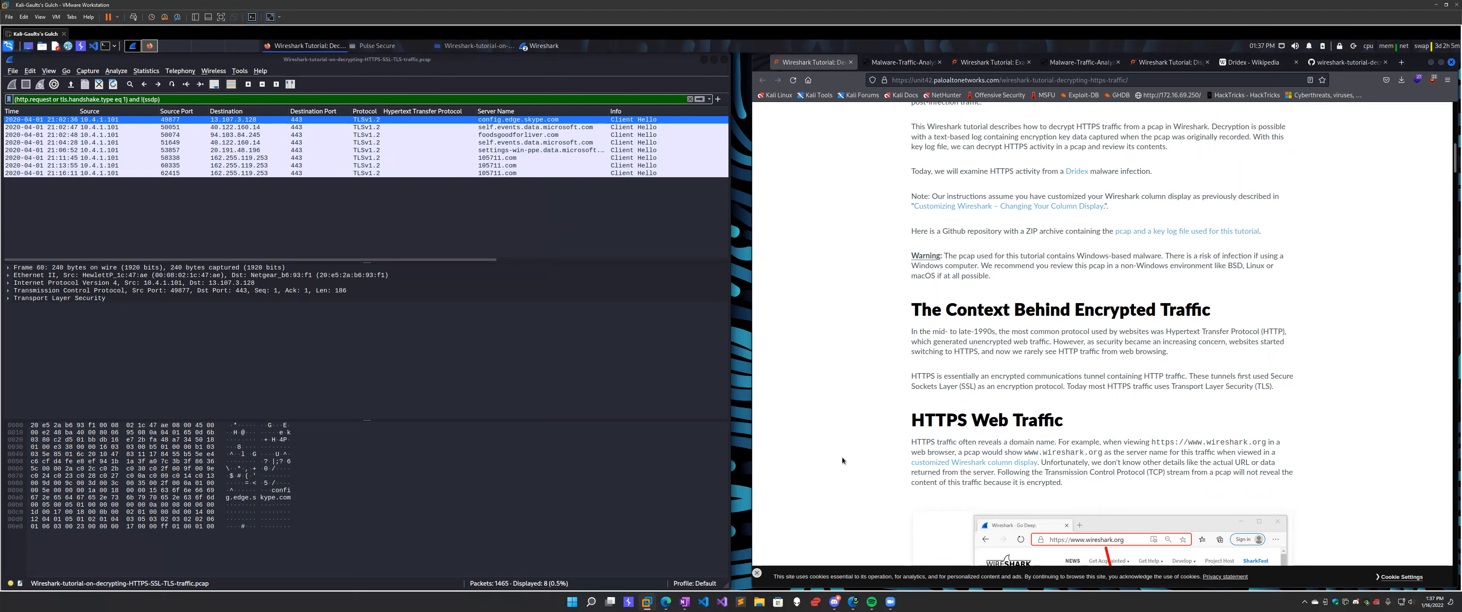
pyautogui.scroll(-3, 841, 457)
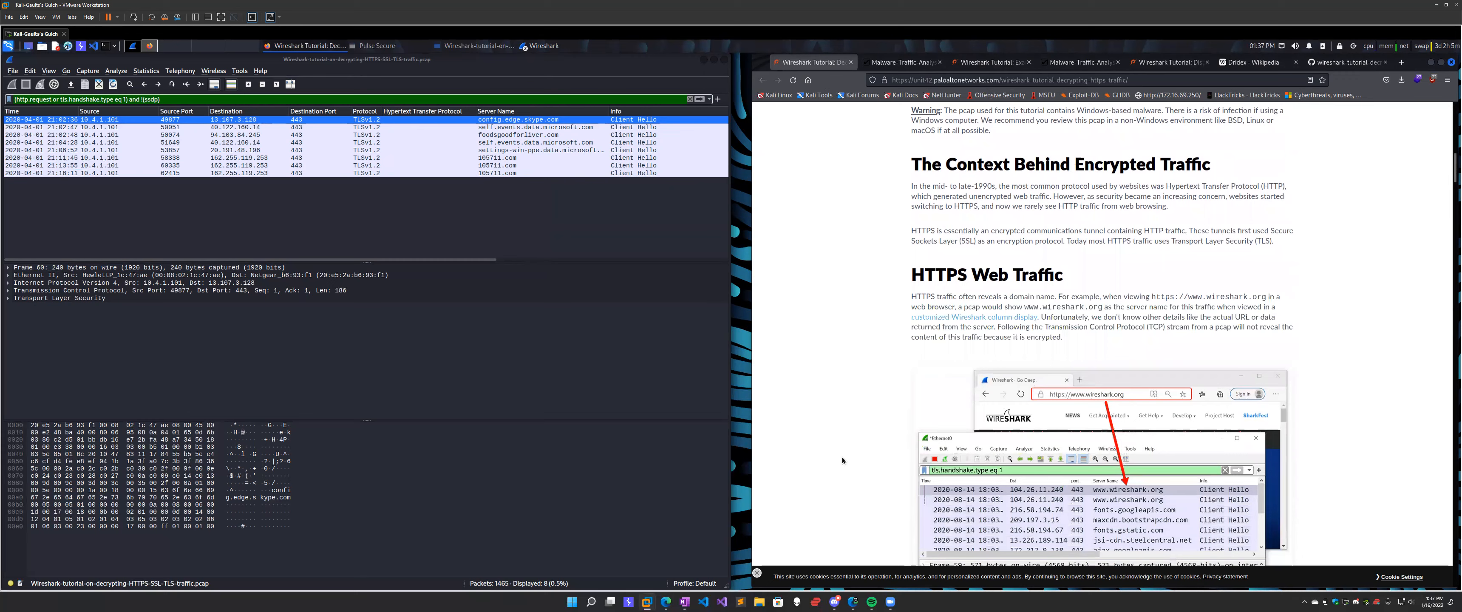
pyautogui.scroll(-15, 842, 457)
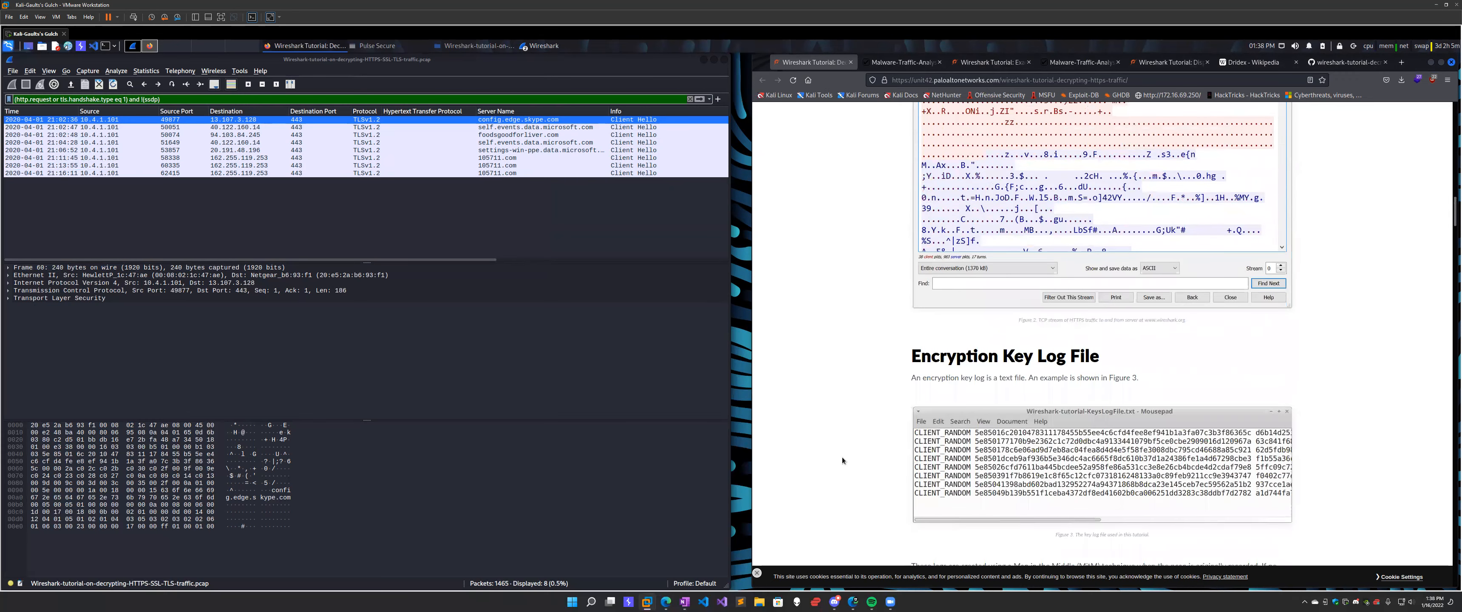
pyautogui.scroll(-3, 841, 457)
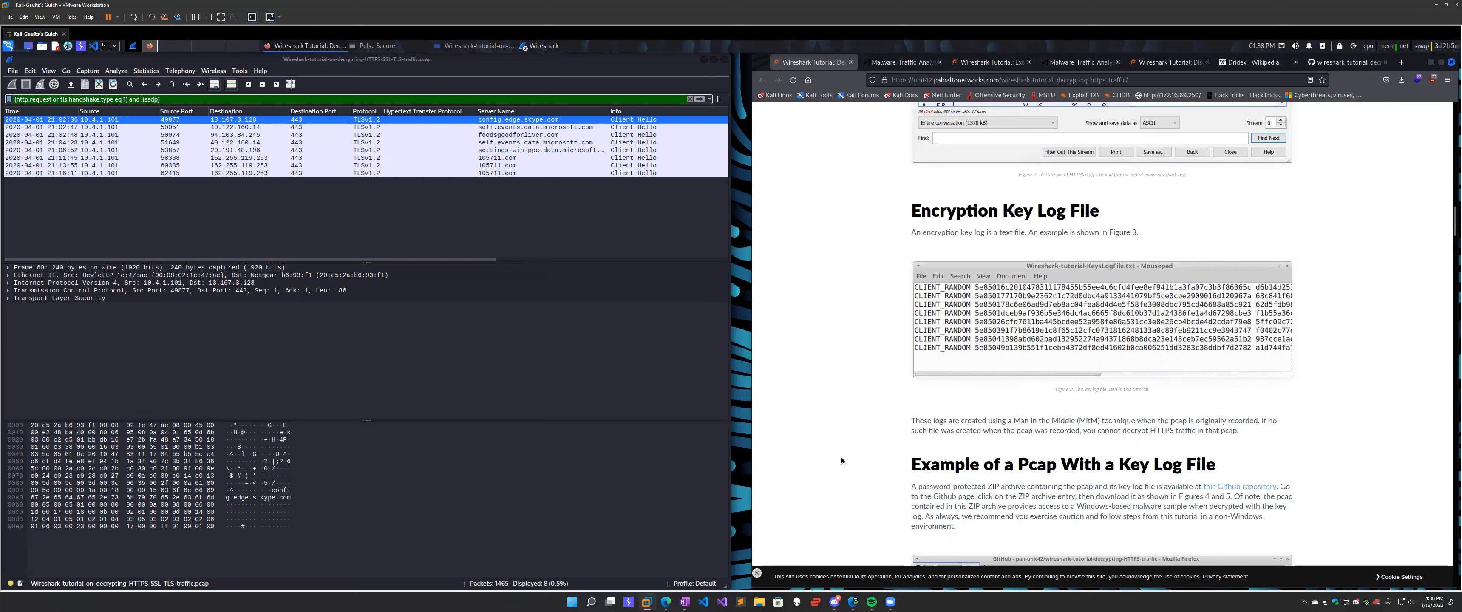
pyautogui.scroll(1, 840, 457)
pyautogui.scroll(-5, 841, 457)
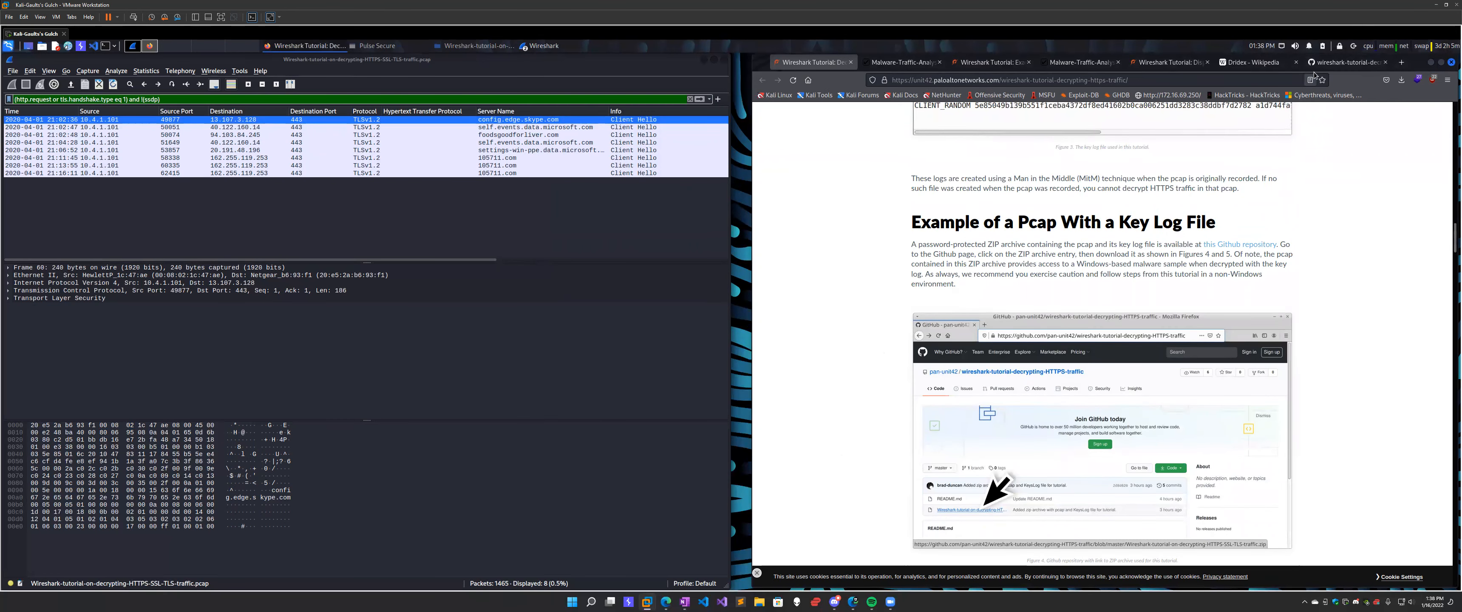
# Check the GitHub page of Wireshark-tutorial-on-decrypting-HTTPS-SSL-TLS-traffic.zip and return to the tutorial's matching download figures.
pyautogui.click(1327, 63)
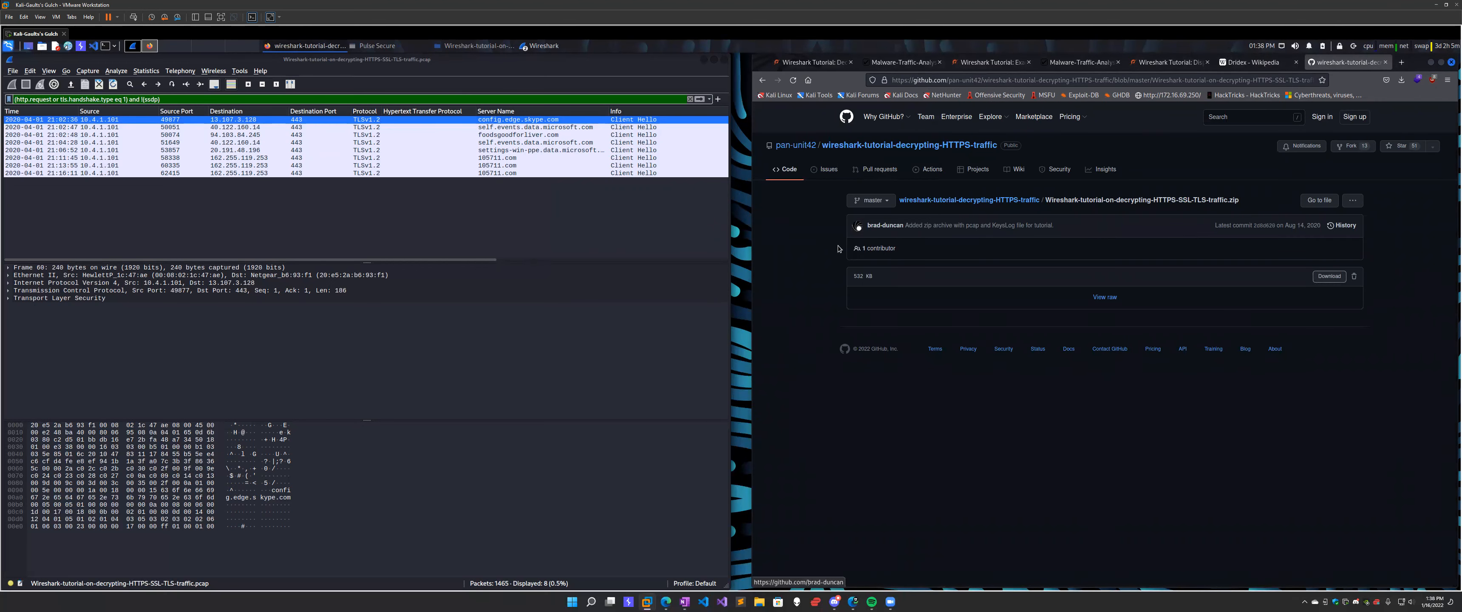
pyautogui.click(817, 64)
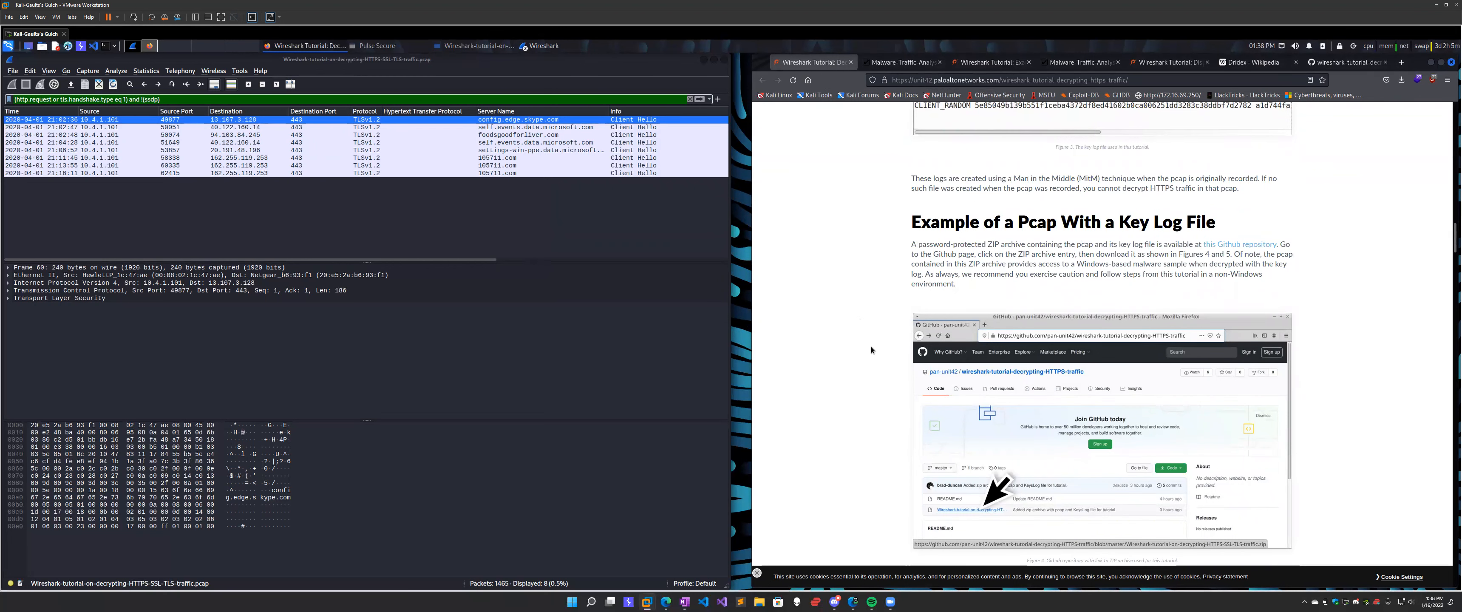
pyautogui.scroll(-3, 871, 350)
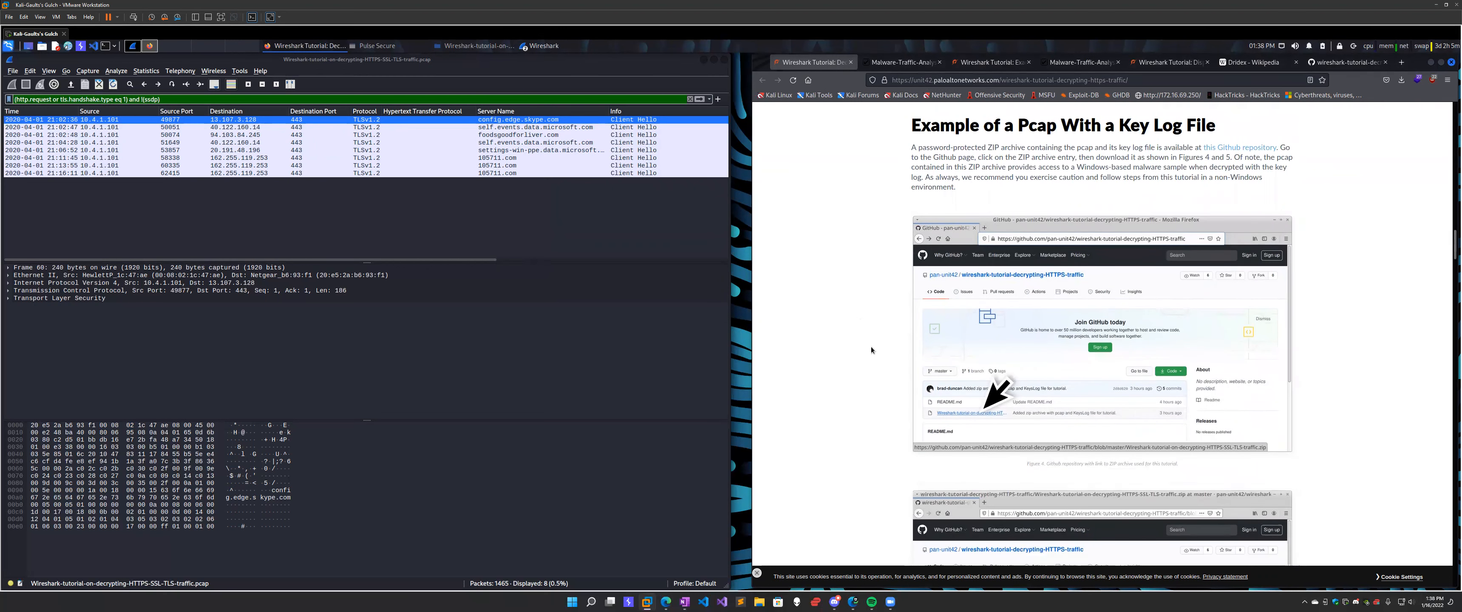
# Read the tutorial from the ZIP download figures through "HTTPS Traffic Without the Key Log File" to "Loading the Key Log File".
pyautogui.scroll(-10, 870, 346)
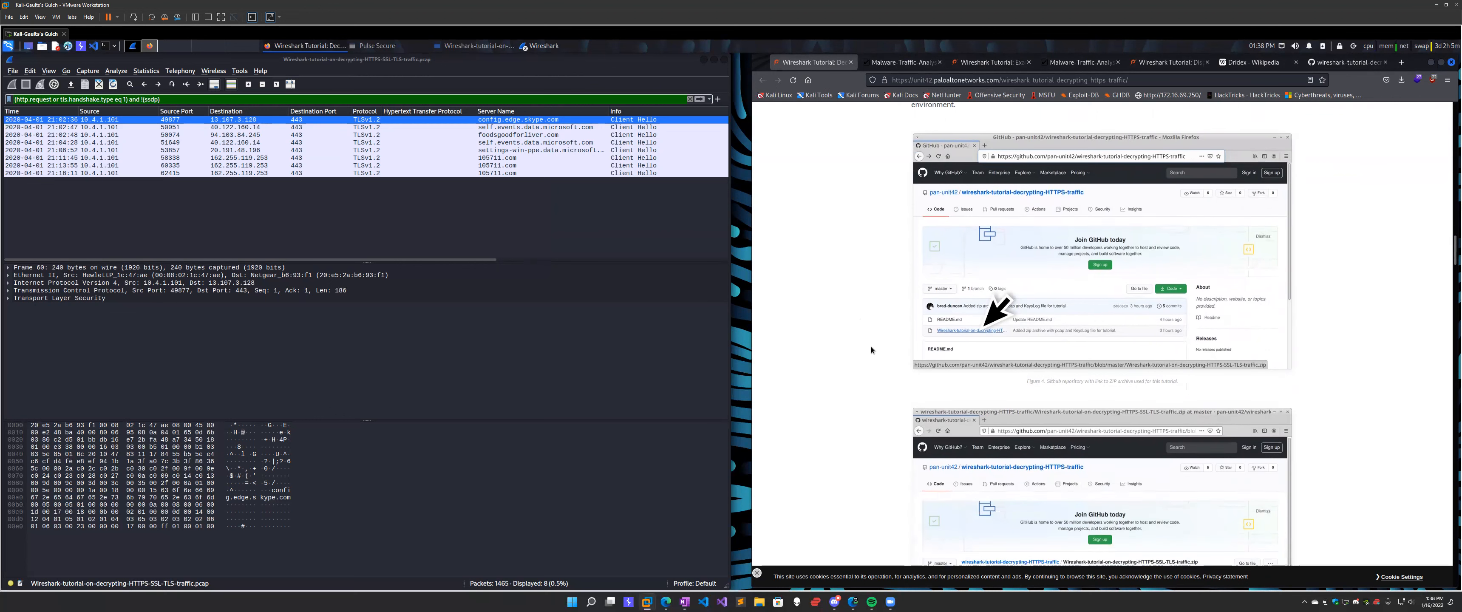
pyautogui.scroll(-9, 870, 347)
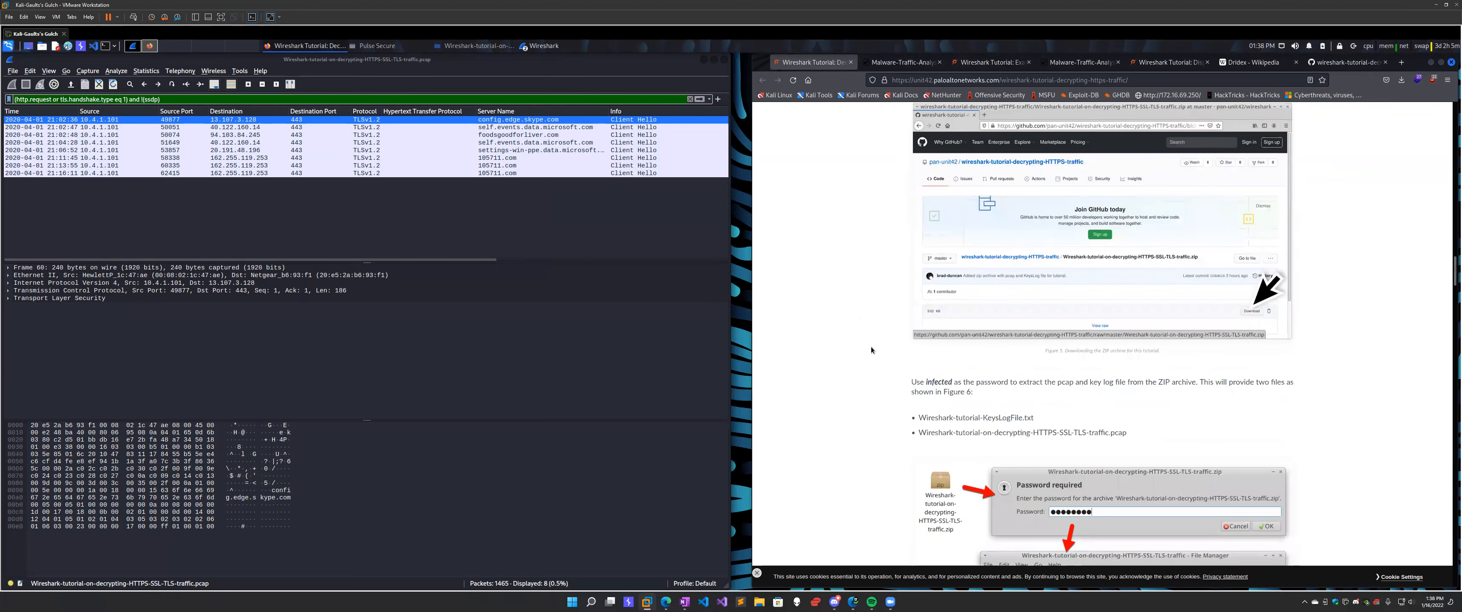
pyautogui.scroll(-8, 871, 350)
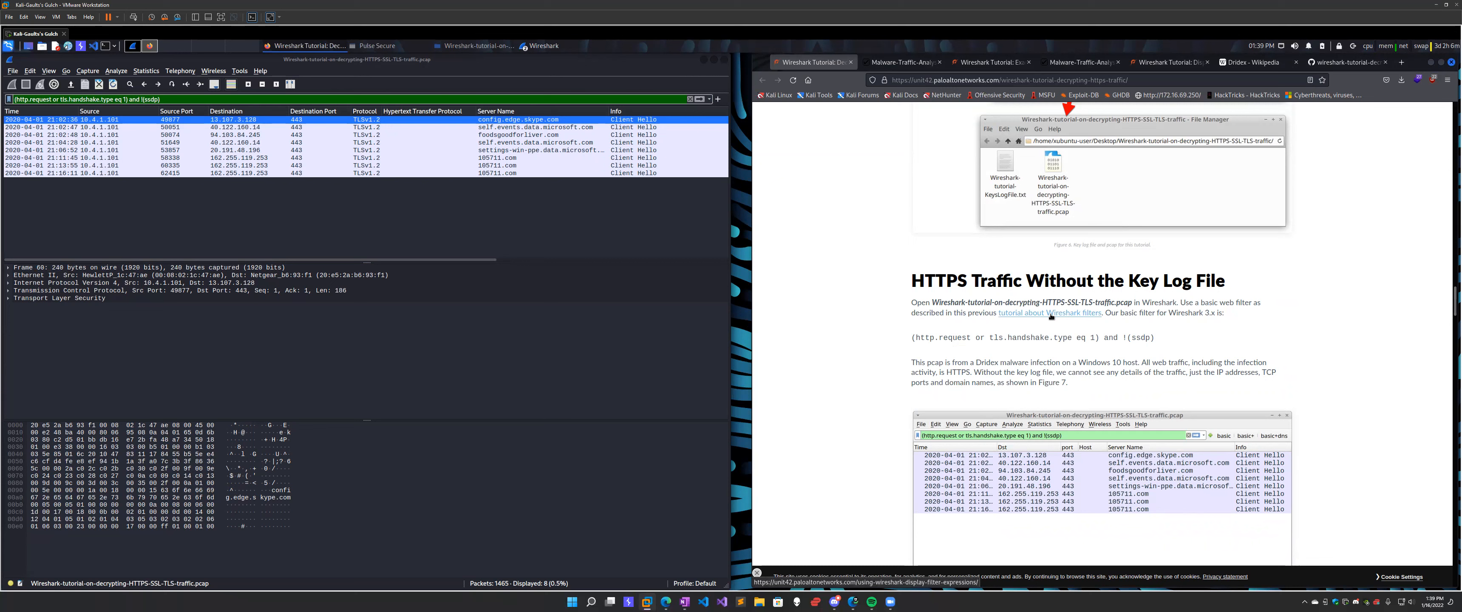
pyautogui.scroll(-3, 874, 420)
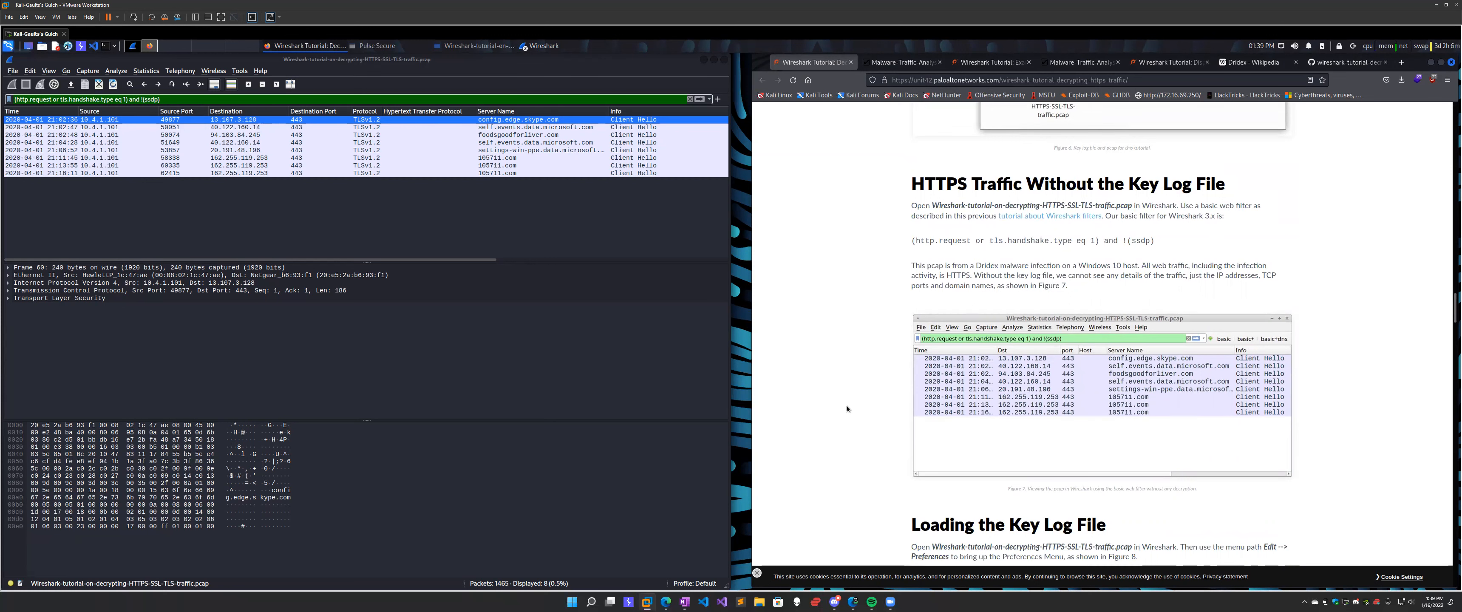
pyautogui.scroll(-1, 846, 408)
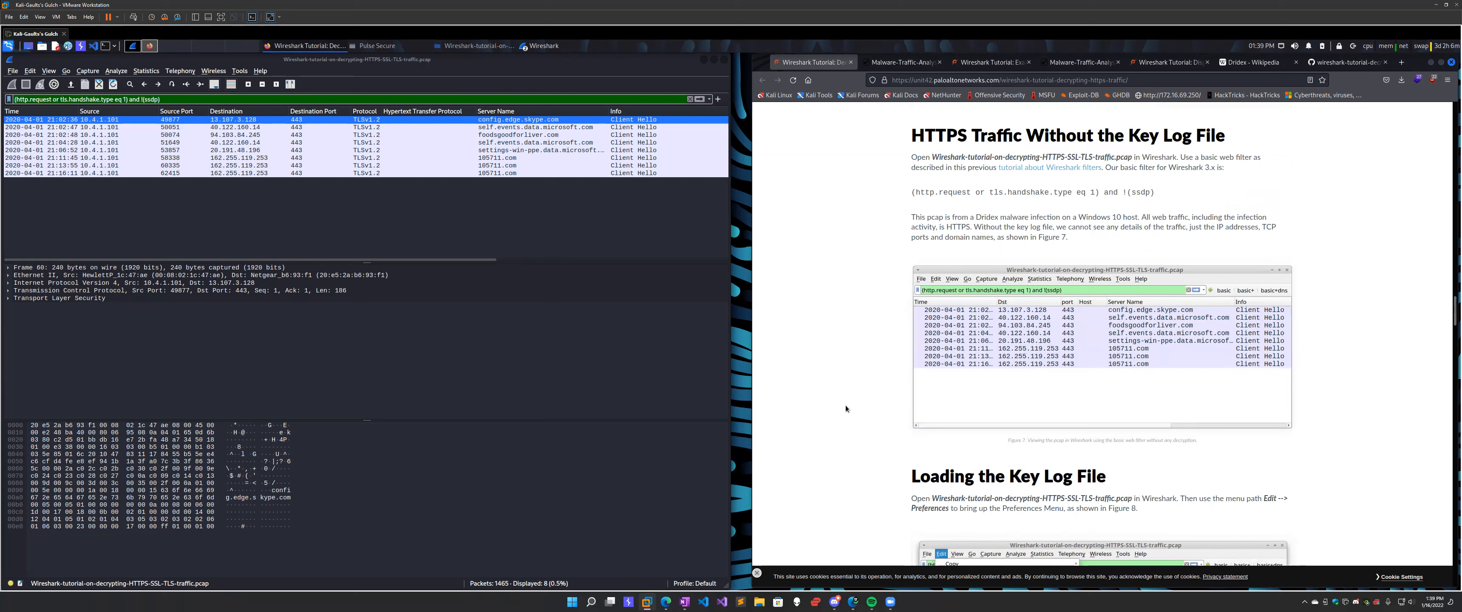
pyautogui.scroll(-3, 844, 405)
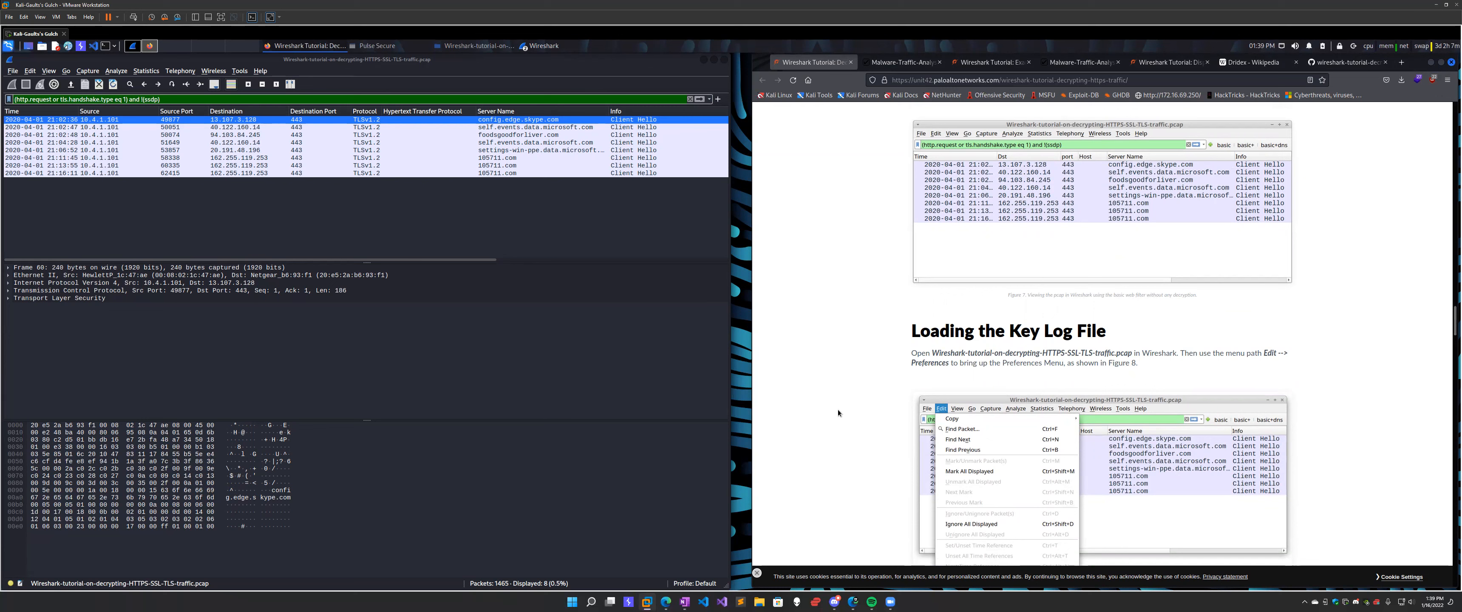
pyautogui.scroll(-3, 837, 409)
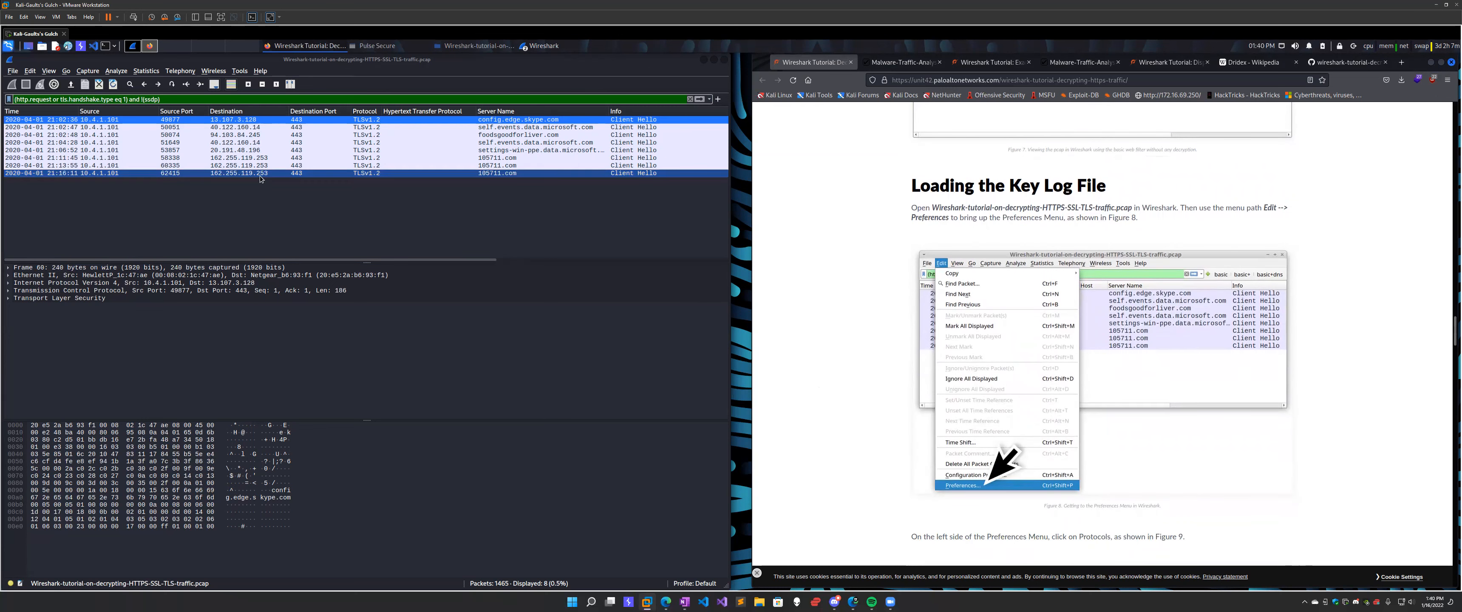
# Open Wireshark's Preferences and expand the Protocols list, following the tutorial's key log loading instructions.
pyautogui.click(28, 74)
pyautogui.click(41, 317)
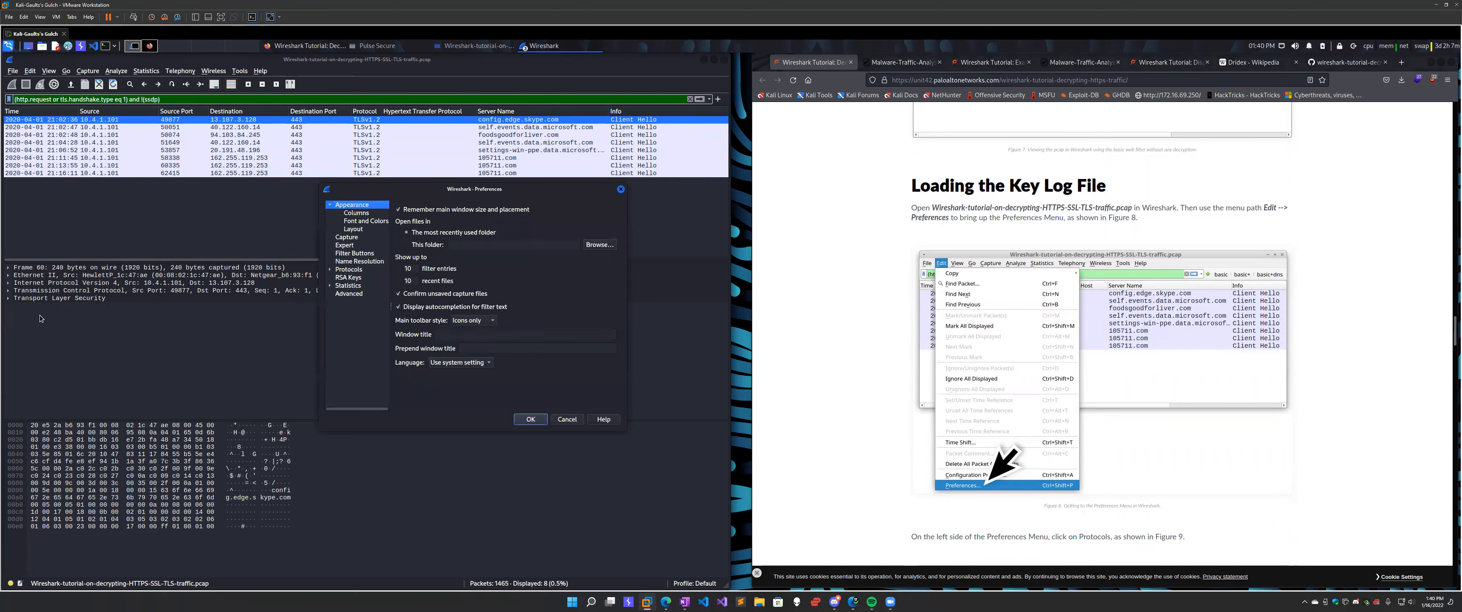
pyautogui.click(867, 391)
pyautogui.scroll(-5, 867, 390)
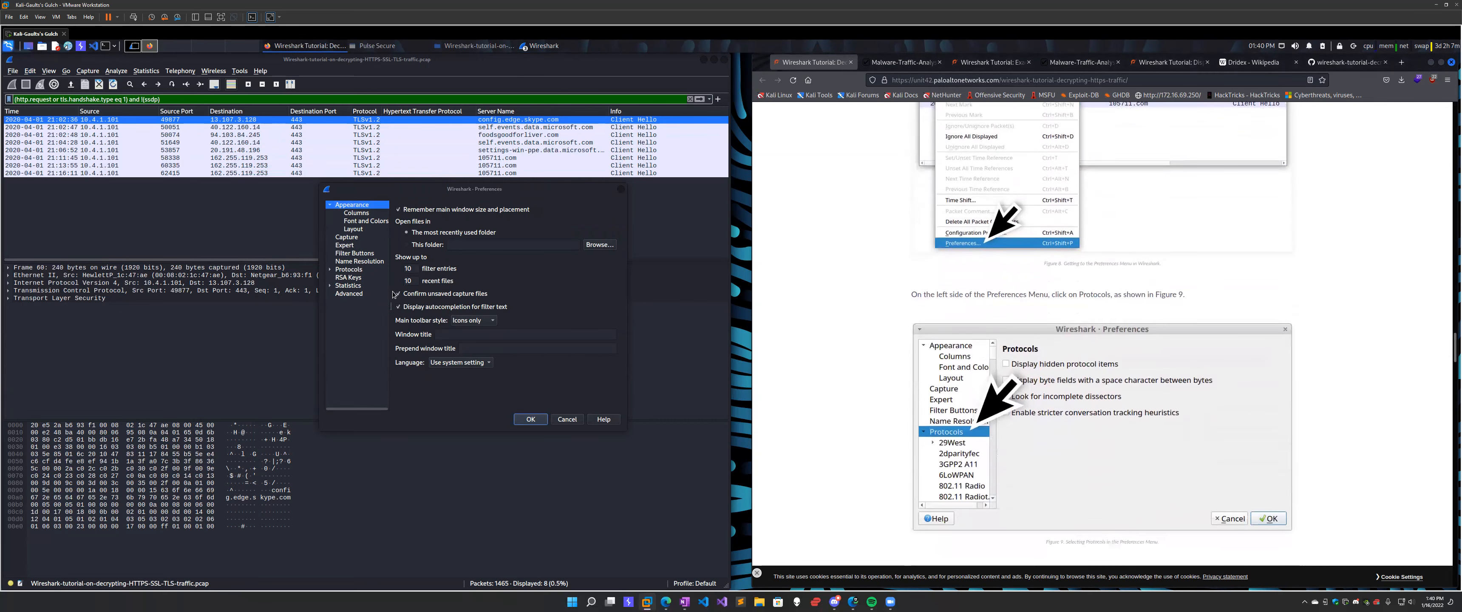
pyautogui.click(330, 269)
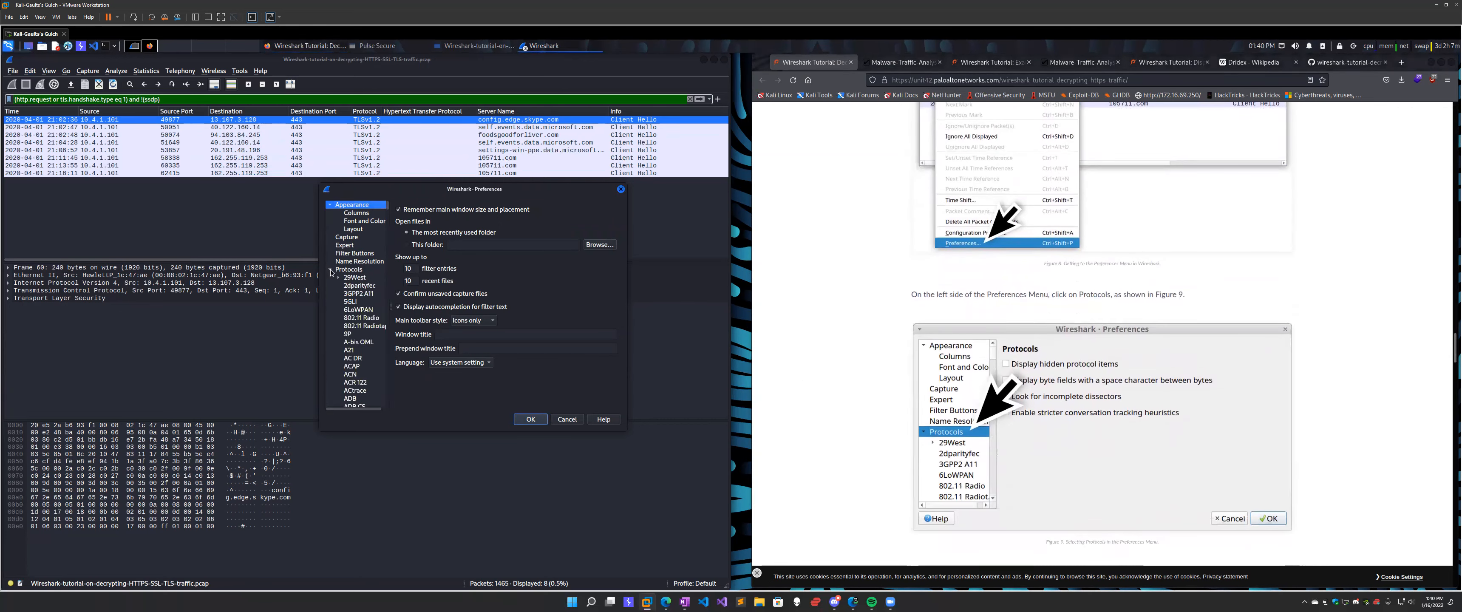
pyautogui.click(802, 398)
pyautogui.scroll(-3, 801, 398)
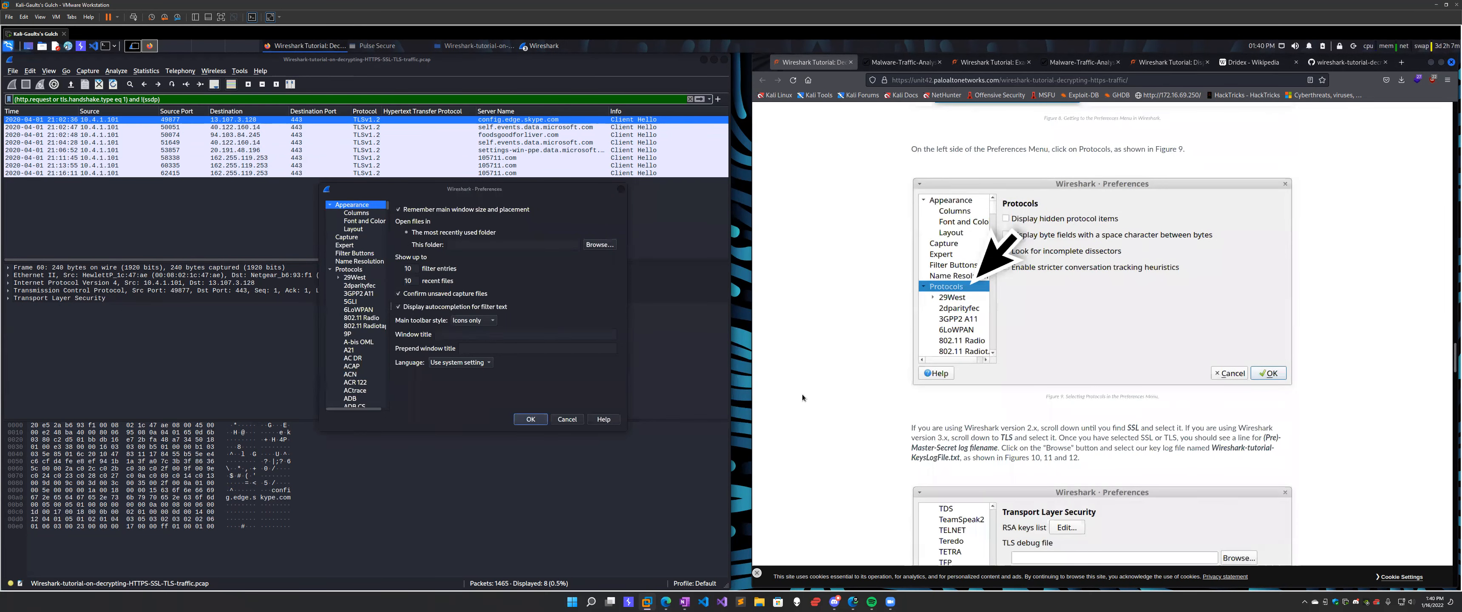
# Find TLS among the protocols in Wireshark's Preferences and show its settings, checking the entry against the tutorial.
pyautogui.scroll(-10, 360, 367)
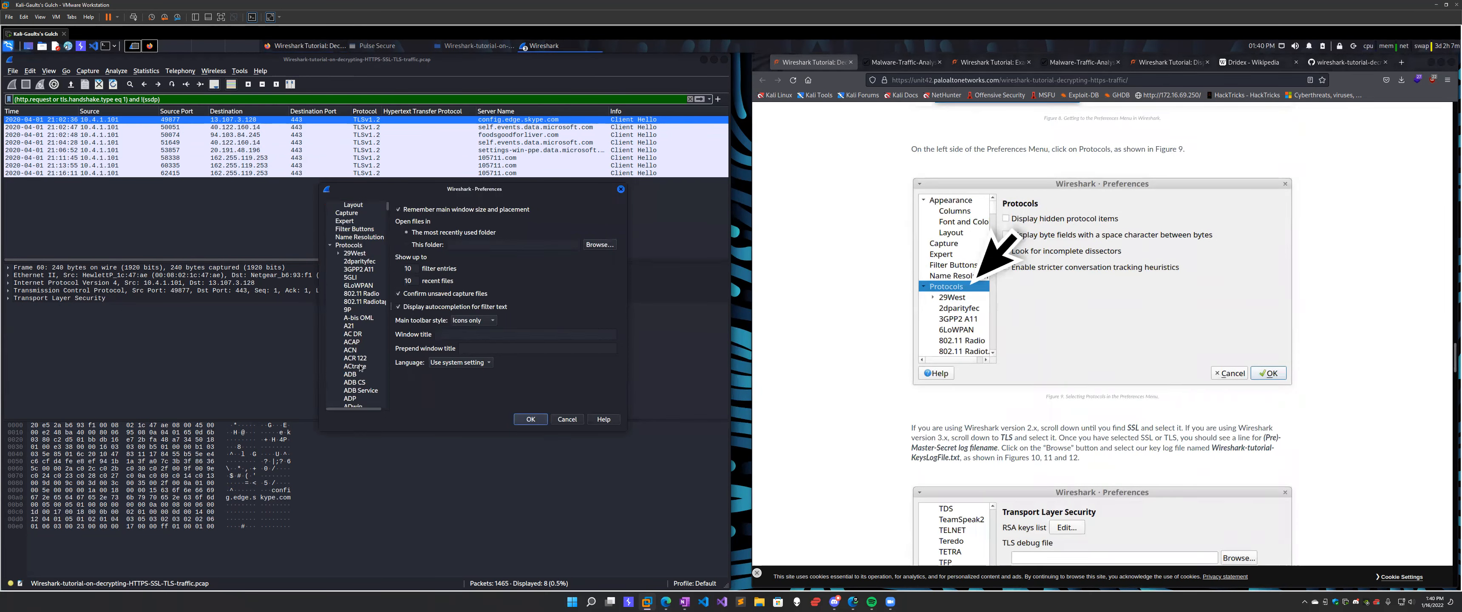
pyautogui.scroll(-15, 362, 367)
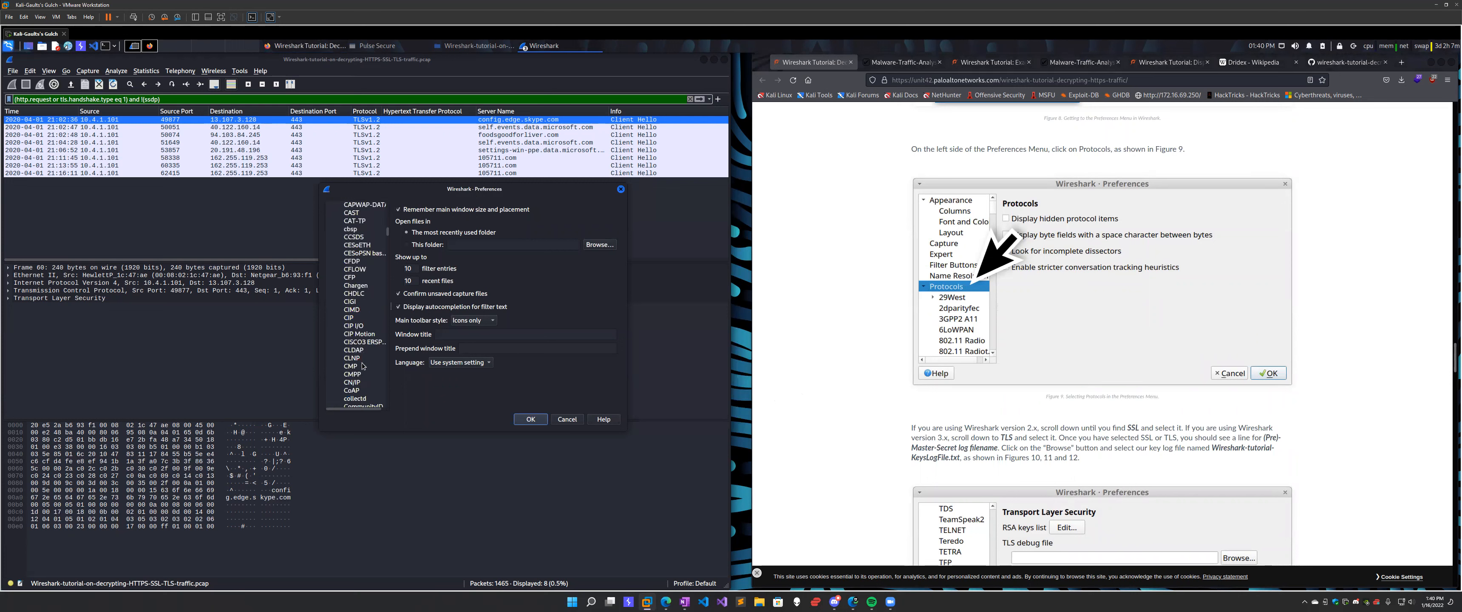
pyautogui.scroll(-20, 363, 366)
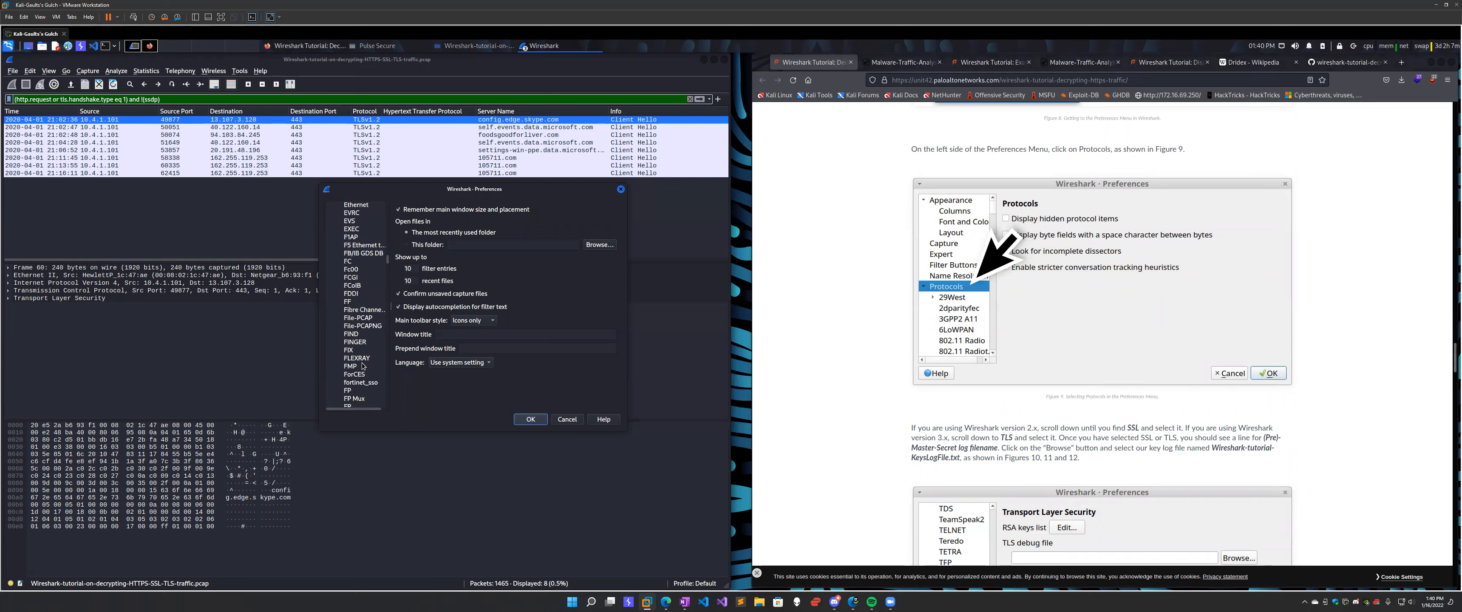
pyautogui.scroll(-20, 364, 369)
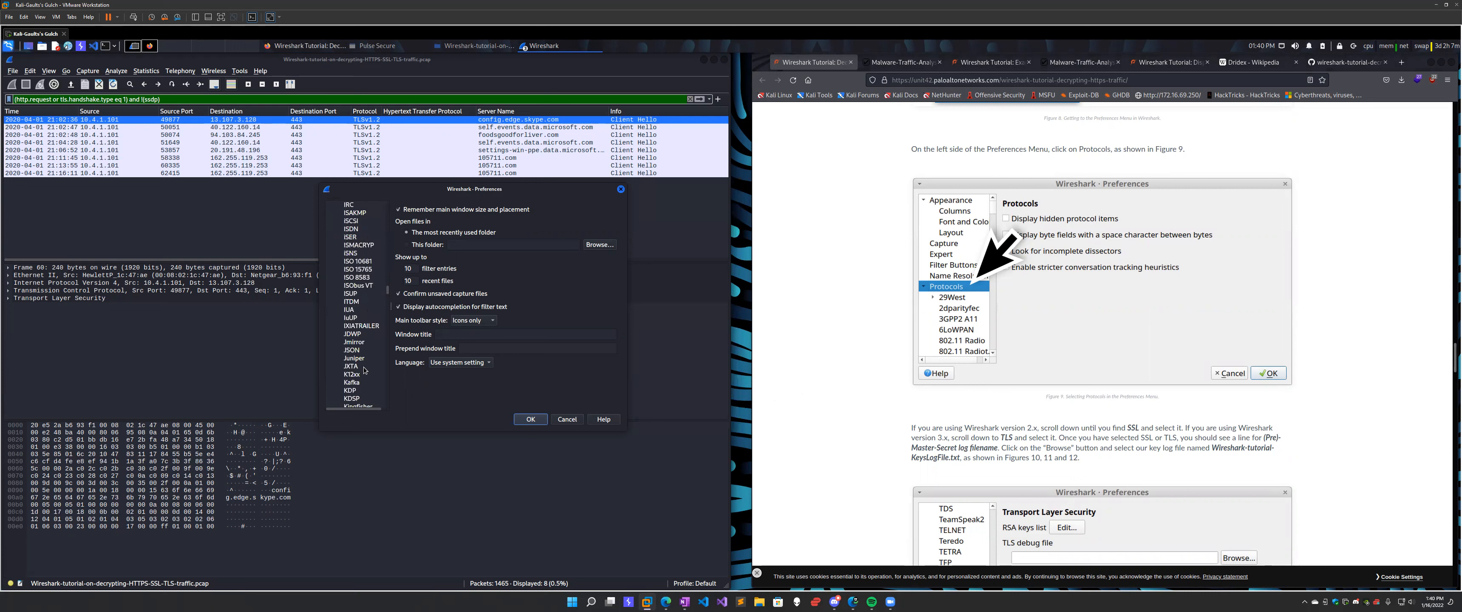
pyautogui.scroll(-15, 373, 375)
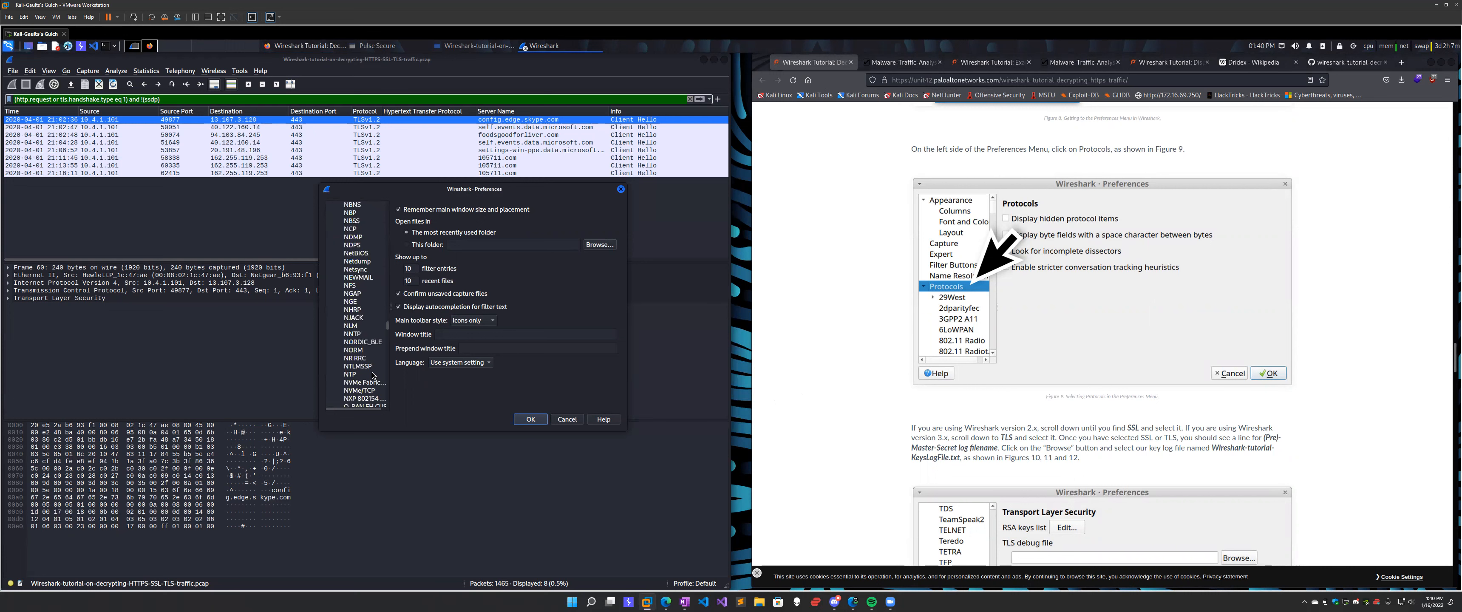
pyautogui.scroll(10, 361, 392)
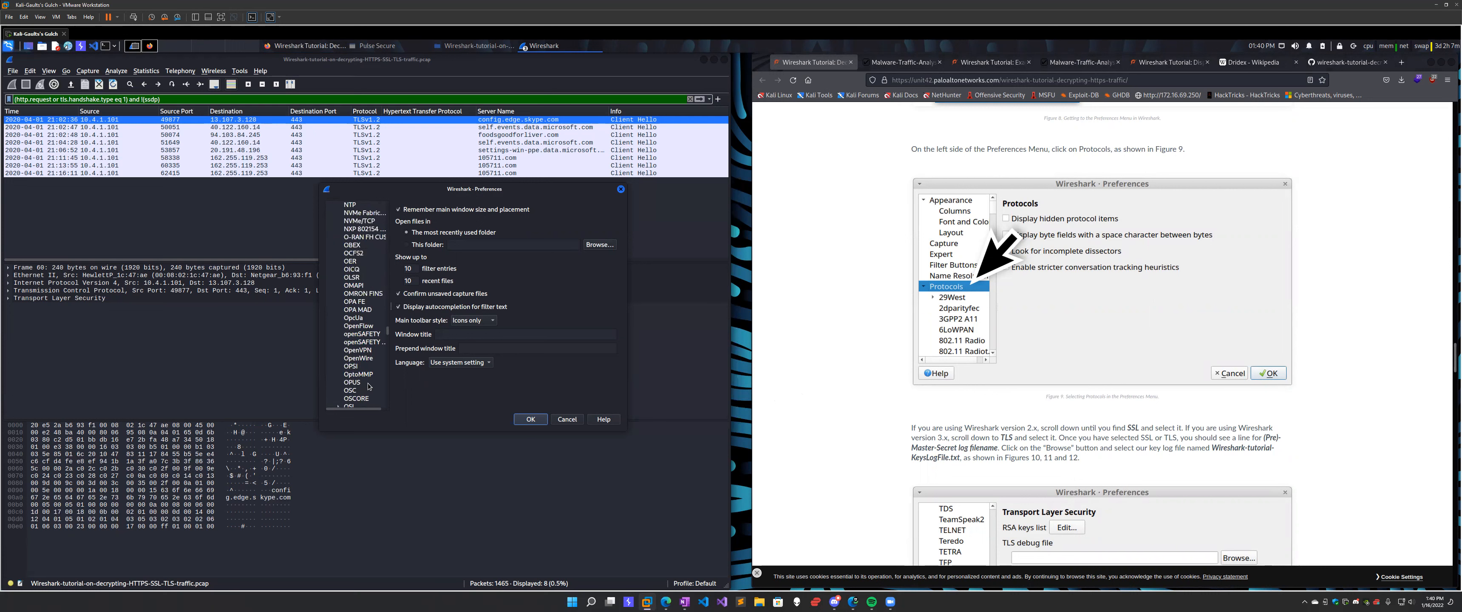
pyautogui.scroll(-10, 364, 360)
pyautogui.scroll(-20, 366, 371)
pyautogui.scroll(-2, 365, 372)
pyautogui.scroll(-1, 365, 372)
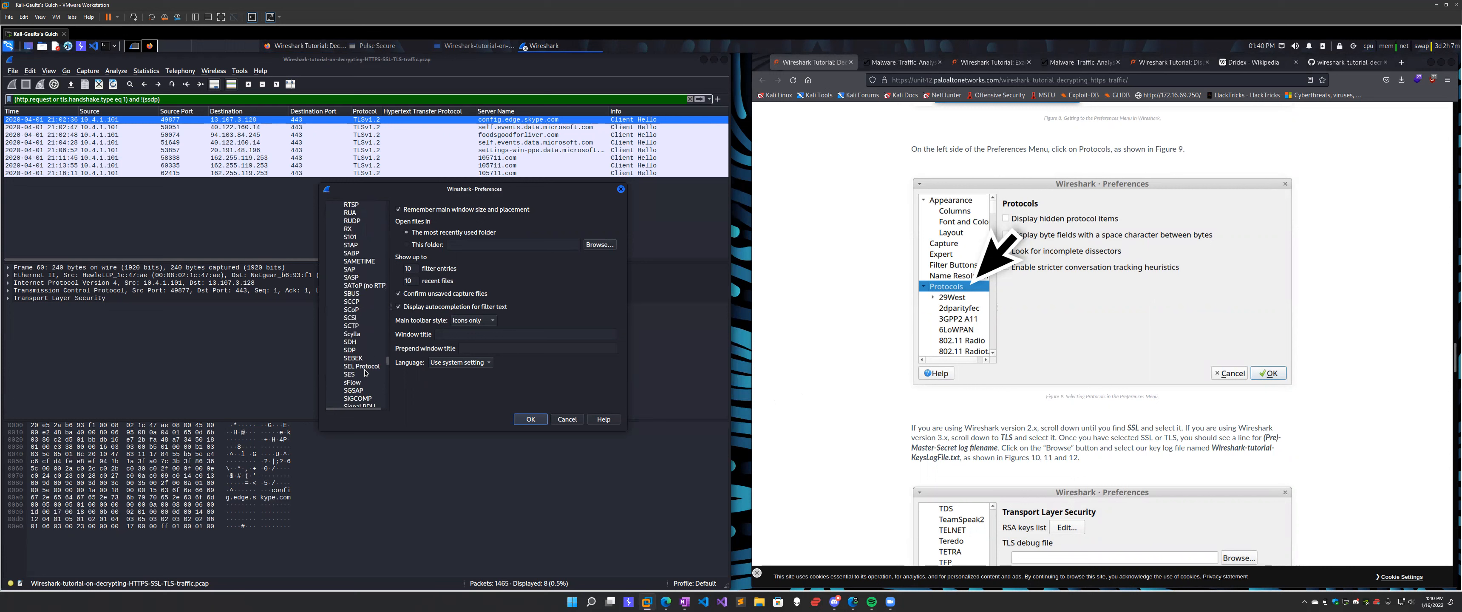
pyautogui.click(1010, 409)
pyautogui.scroll(-3, 1010, 409)
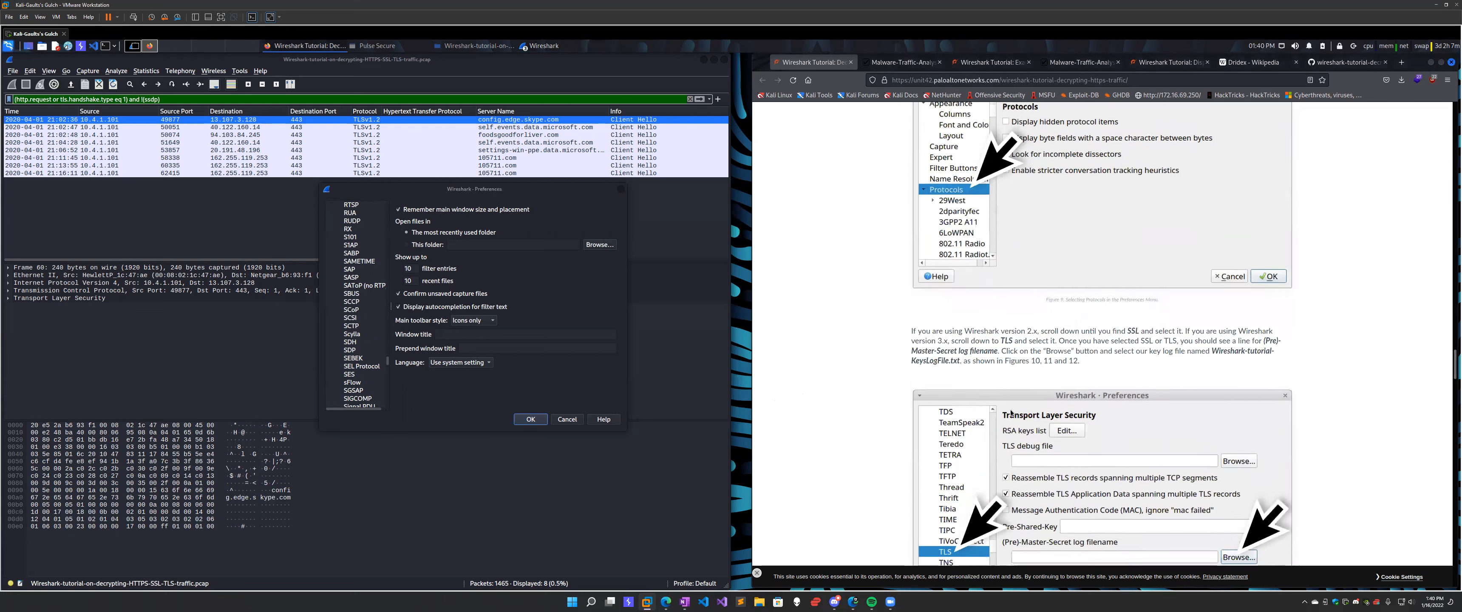
pyautogui.click(326, 335)
pyautogui.scroll(3, 357, 352)
pyautogui.scroll(-5, 360, 358)
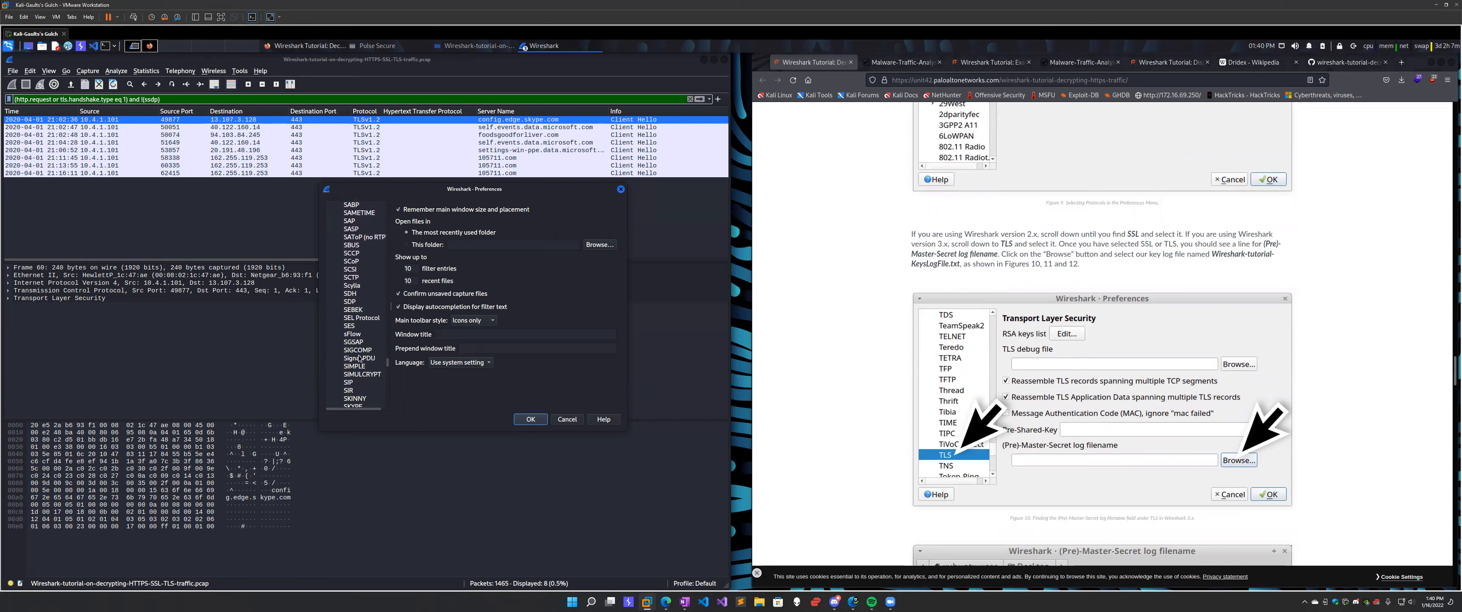
pyautogui.scroll(-3, 359, 358)
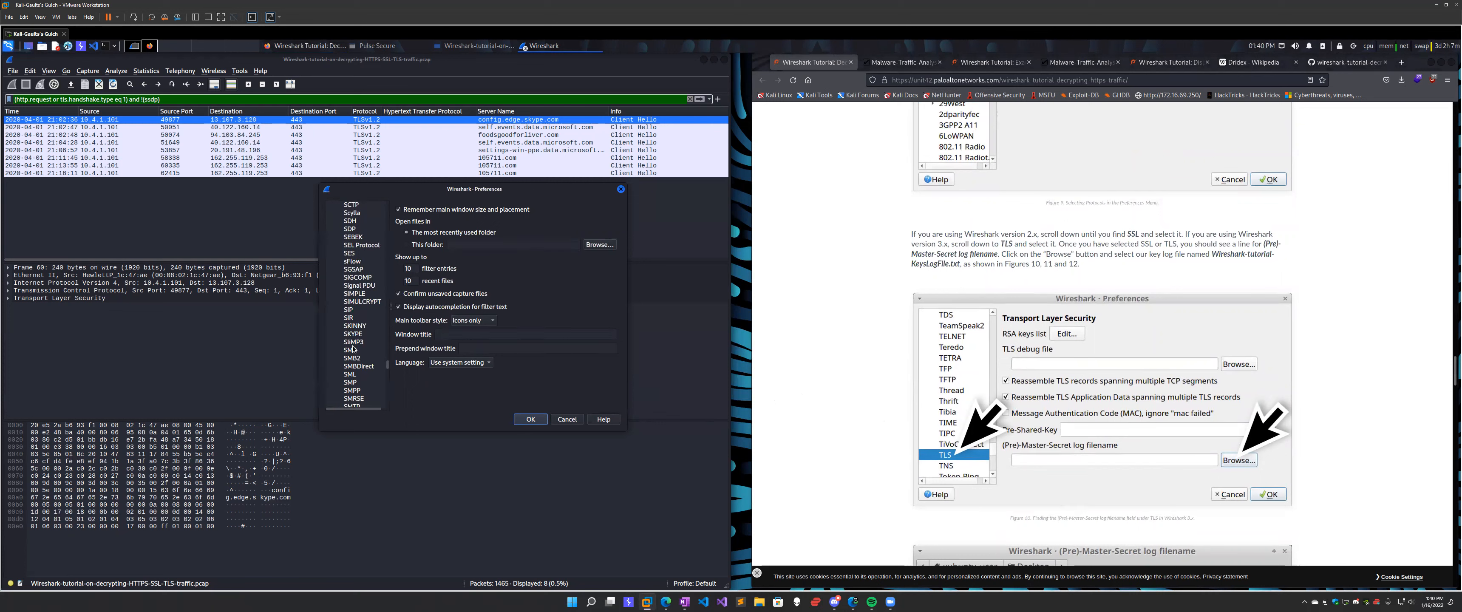
pyautogui.scroll(-12, 353, 348)
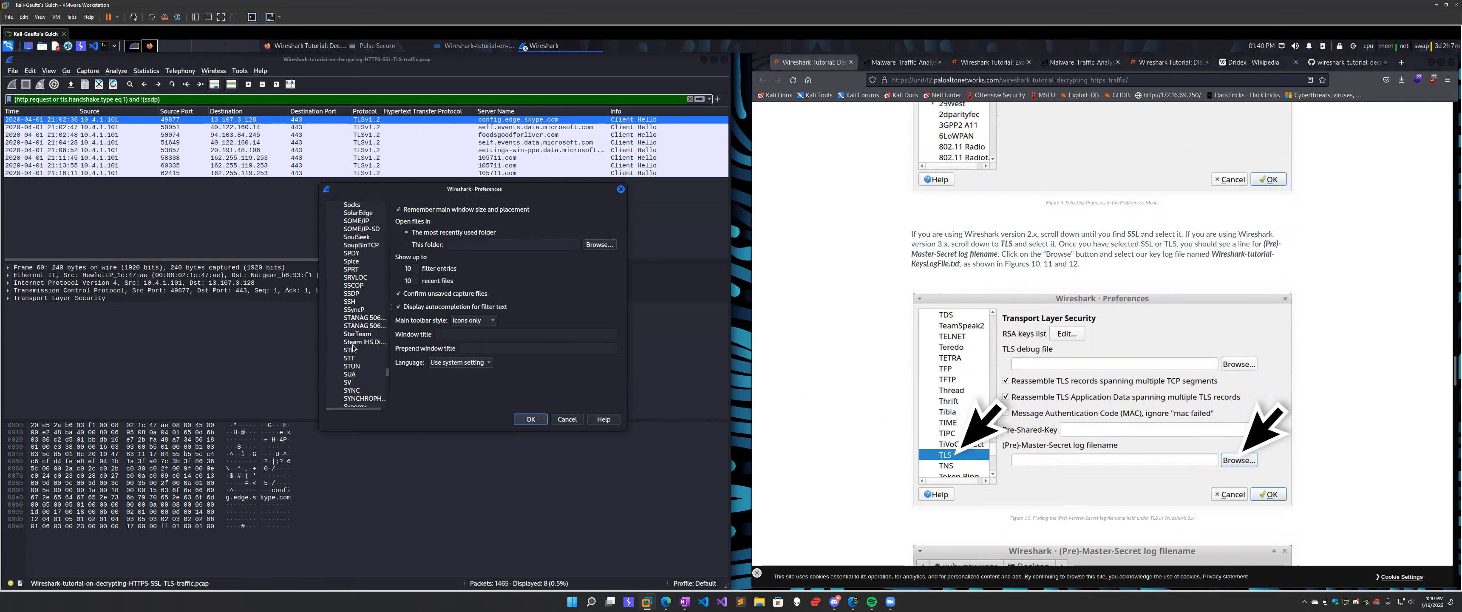
pyautogui.scroll(-6, 366, 352)
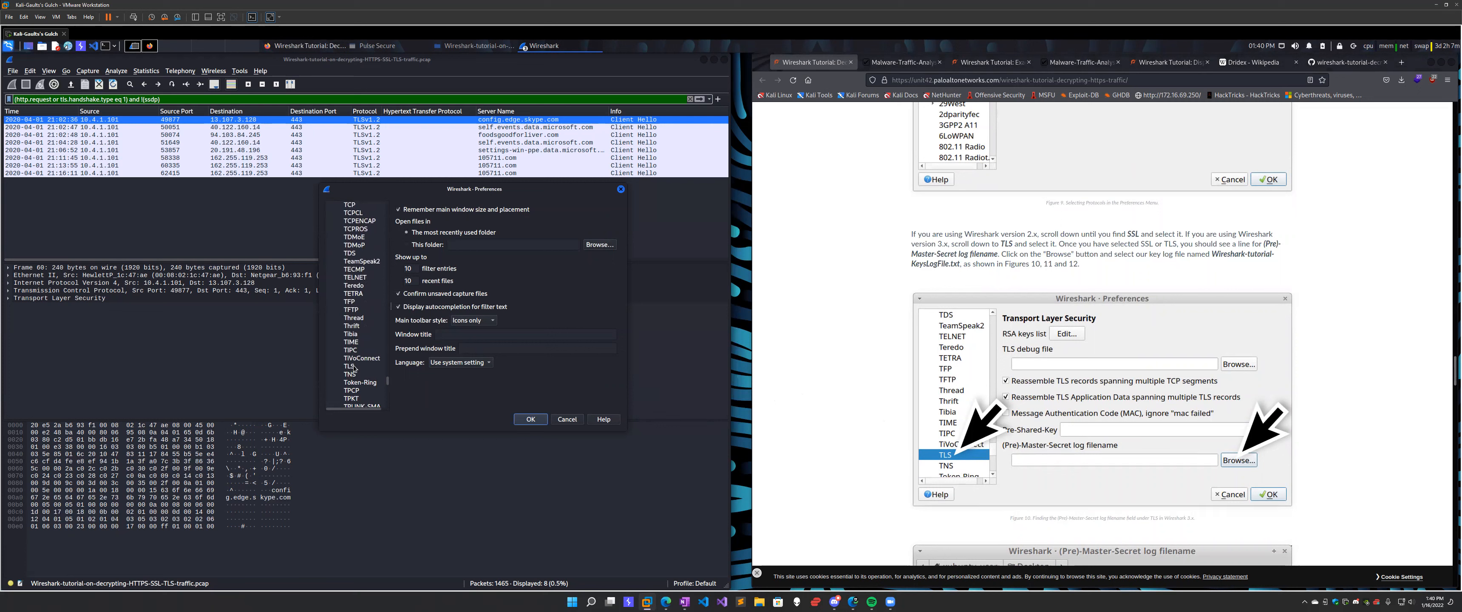
pyautogui.click(353, 367)
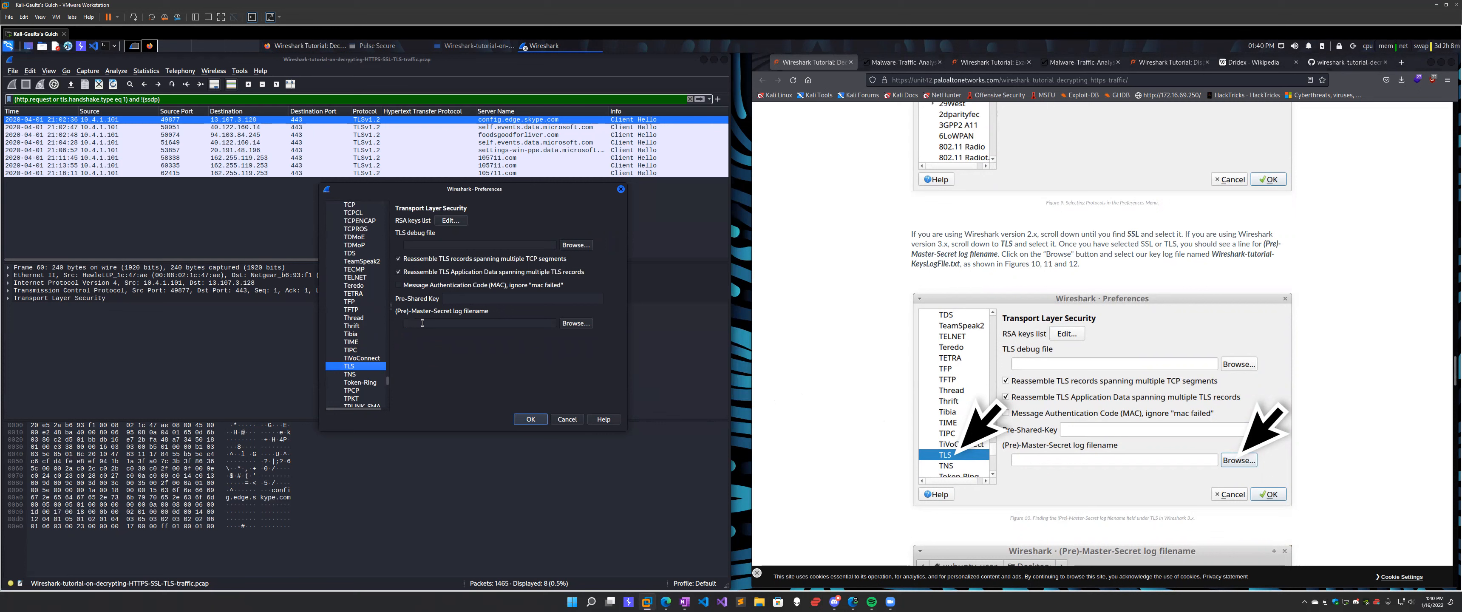
# Load Wireshark-tutorial-KeysLogFile.txt as the (Pre)-Master-Secret log file in the TLS settings.
pyautogui.moveTo(423, 323)
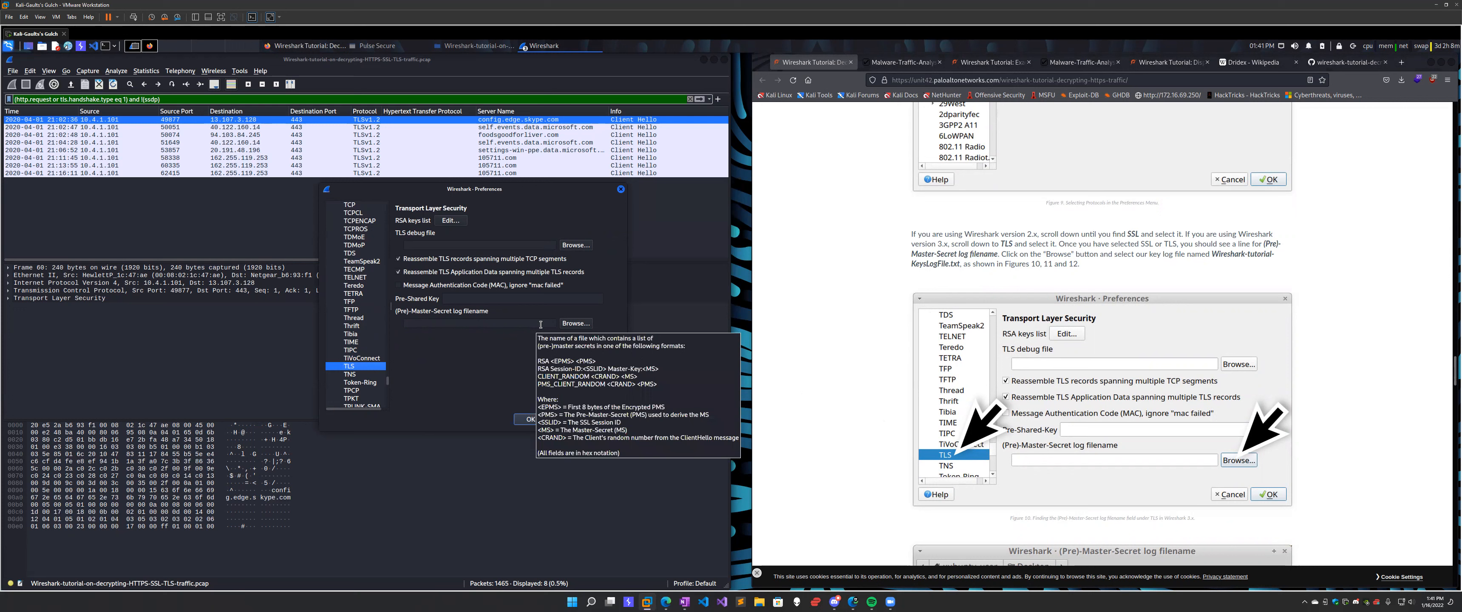
pyautogui.click(575, 323)
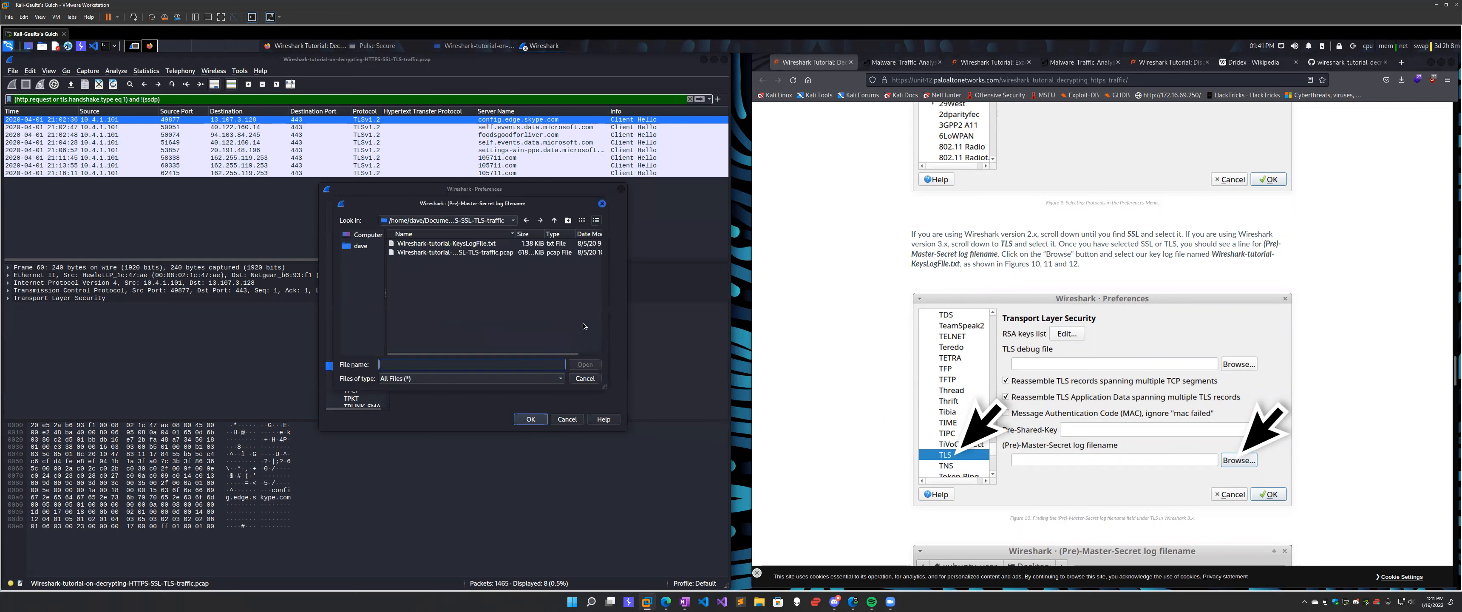
pyautogui.click(482, 246)
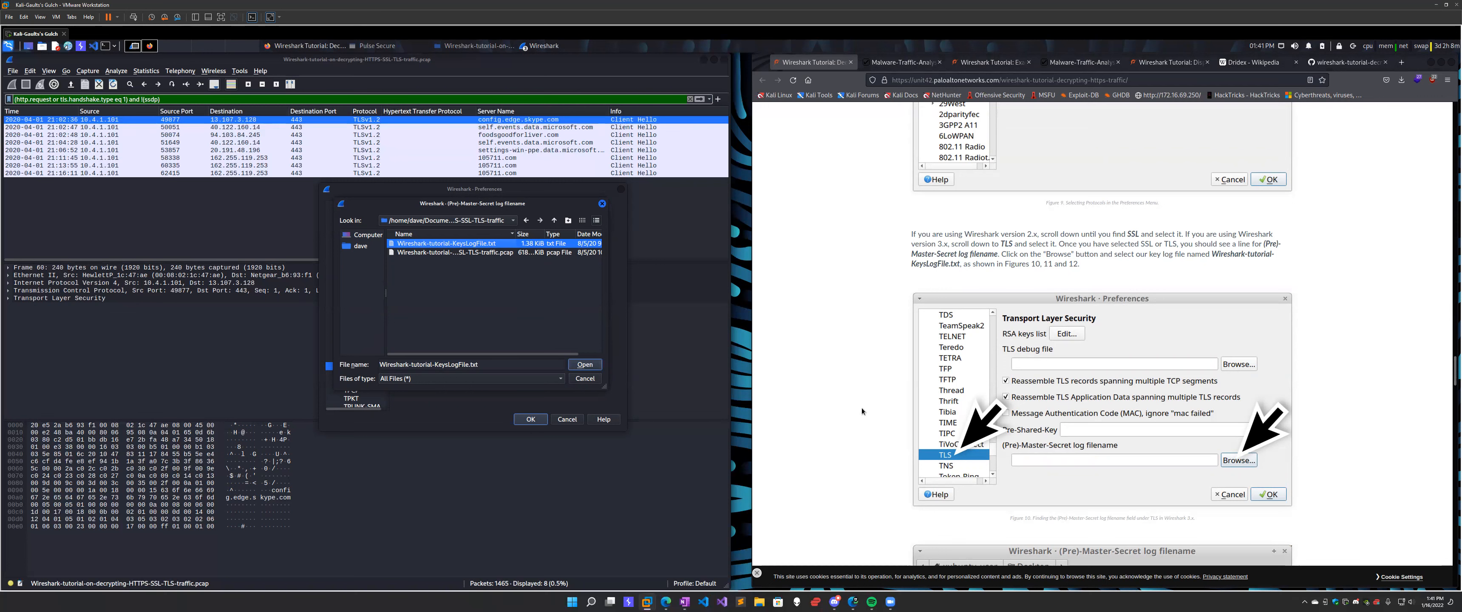
pyautogui.scroll(-4, 862, 409)
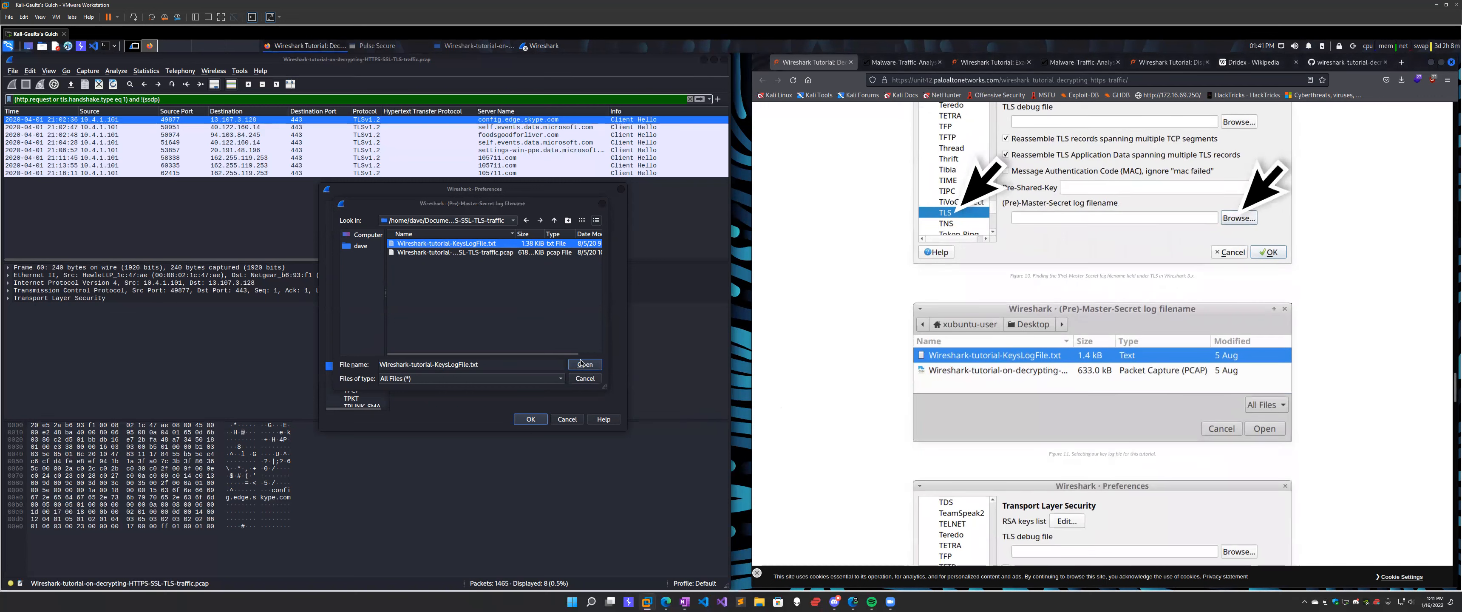
pyautogui.click(582, 364)
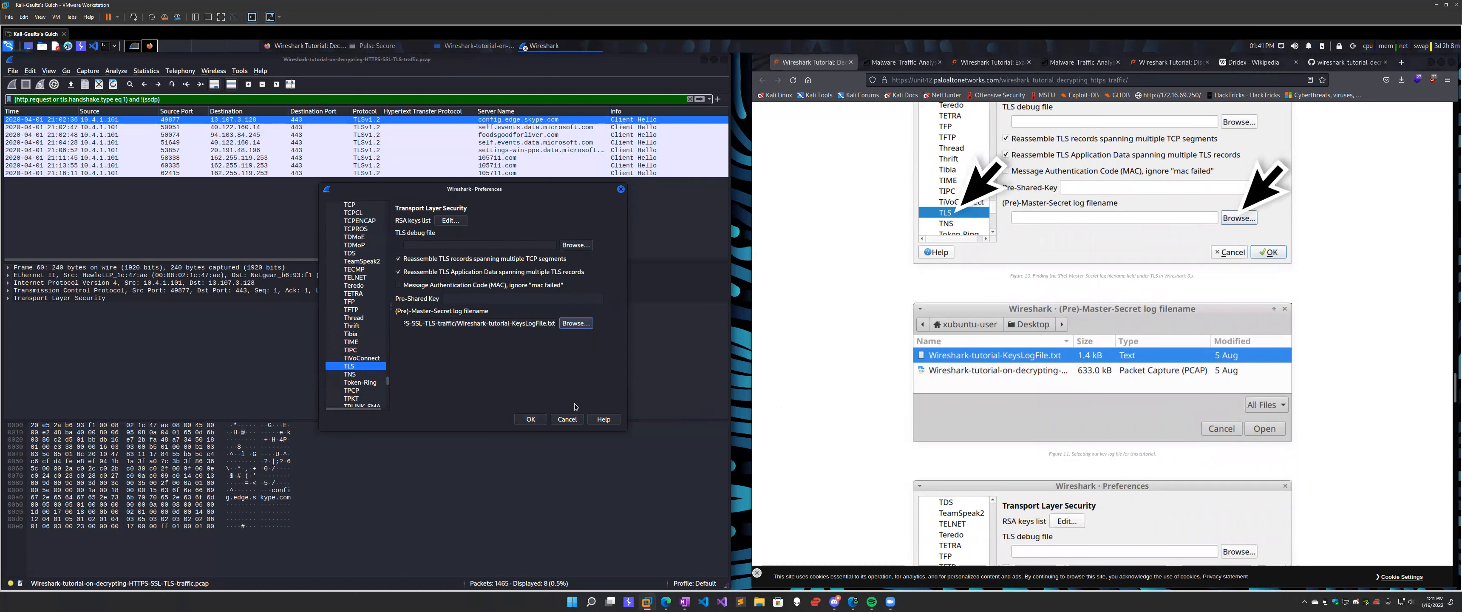
# Apply the TLS preferences after comparing them with the tutorial's figure, and widen the Wireshark window slightly.
pyautogui.click(863, 421)
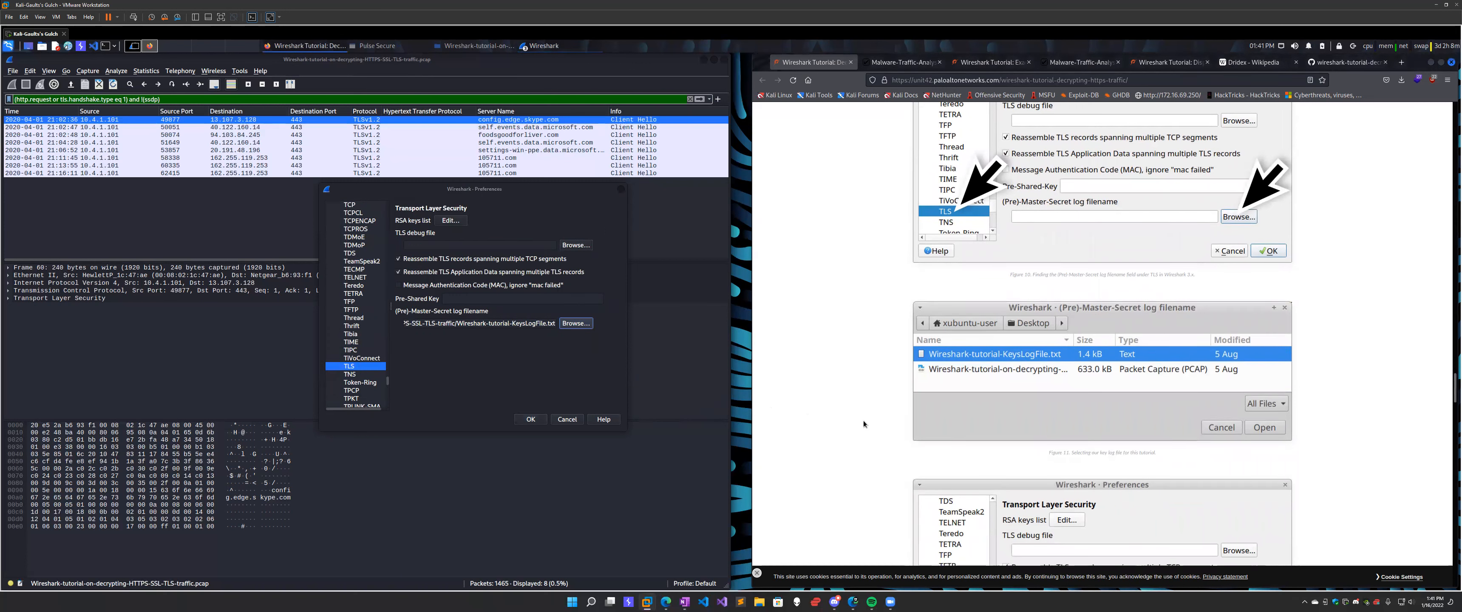
pyautogui.scroll(-5, 863, 421)
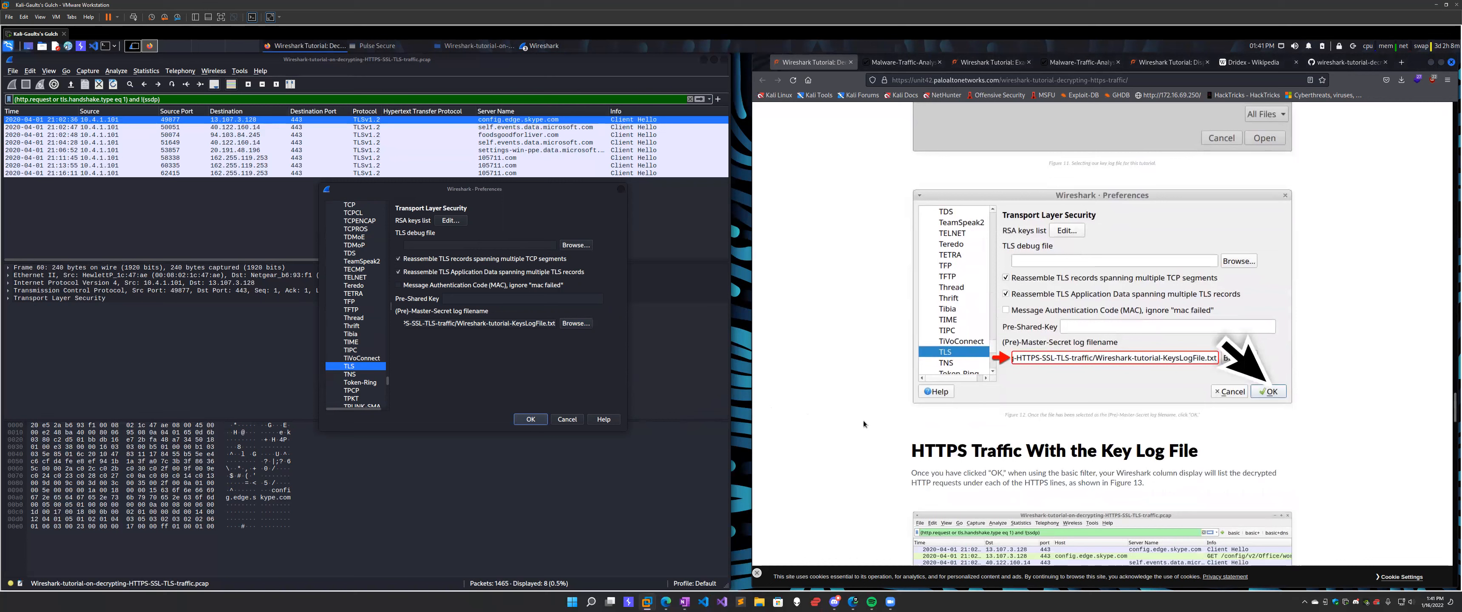
pyautogui.scroll(-2, 863, 421)
pyautogui.click(542, 420)
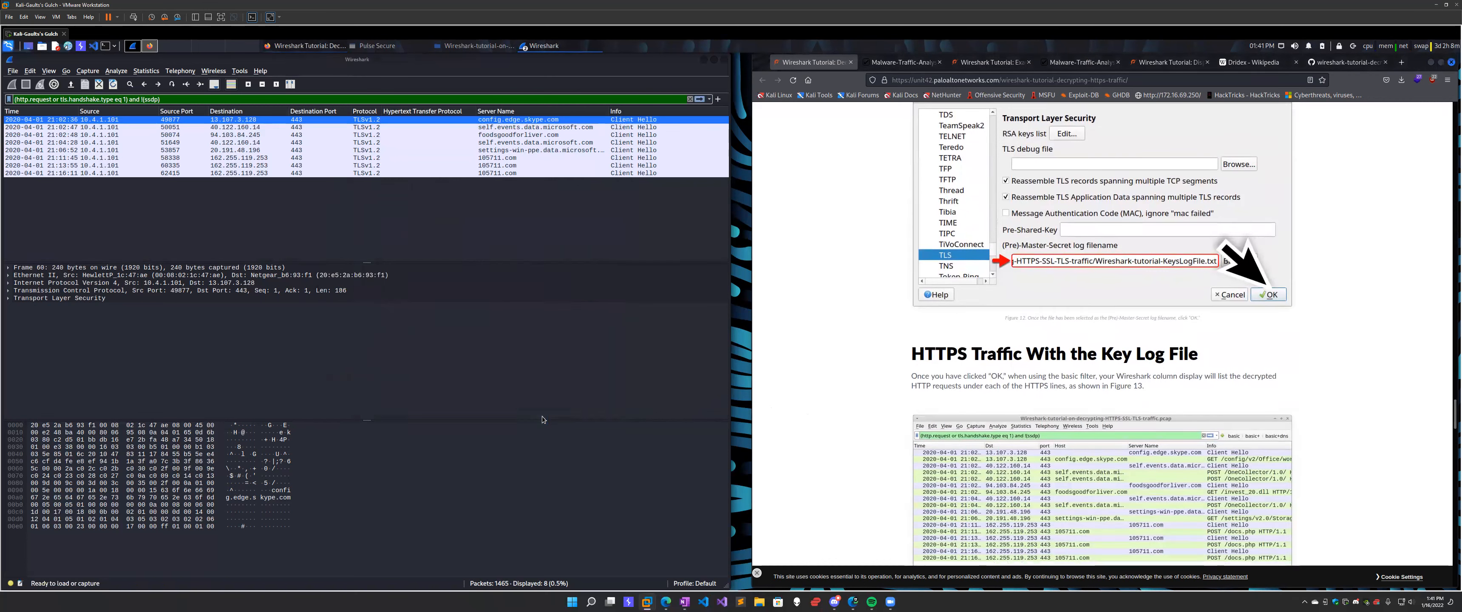
pyautogui.click(530, 419)
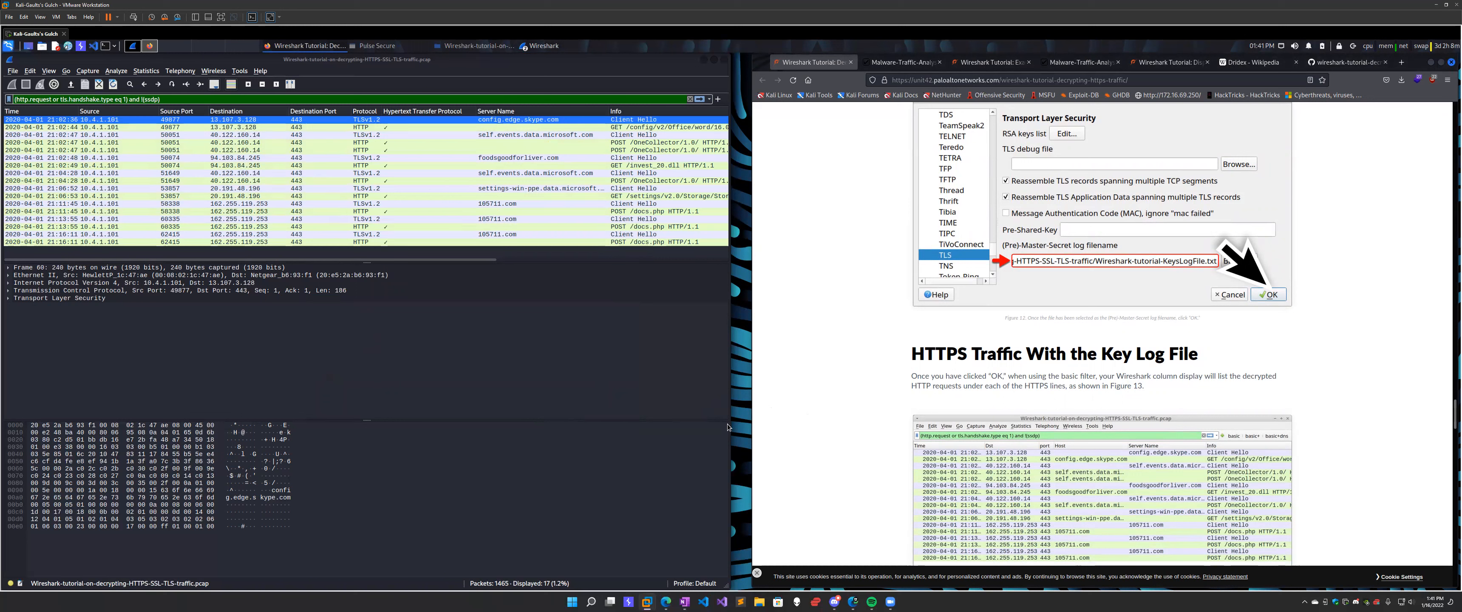
pyautogui.moveTo(725, 423)
pyautogui.mouseDown()
pyautogui.moveTo(749, 428)
pyautogui.moveTo(735, 430)
pyautogui.mouseUp()
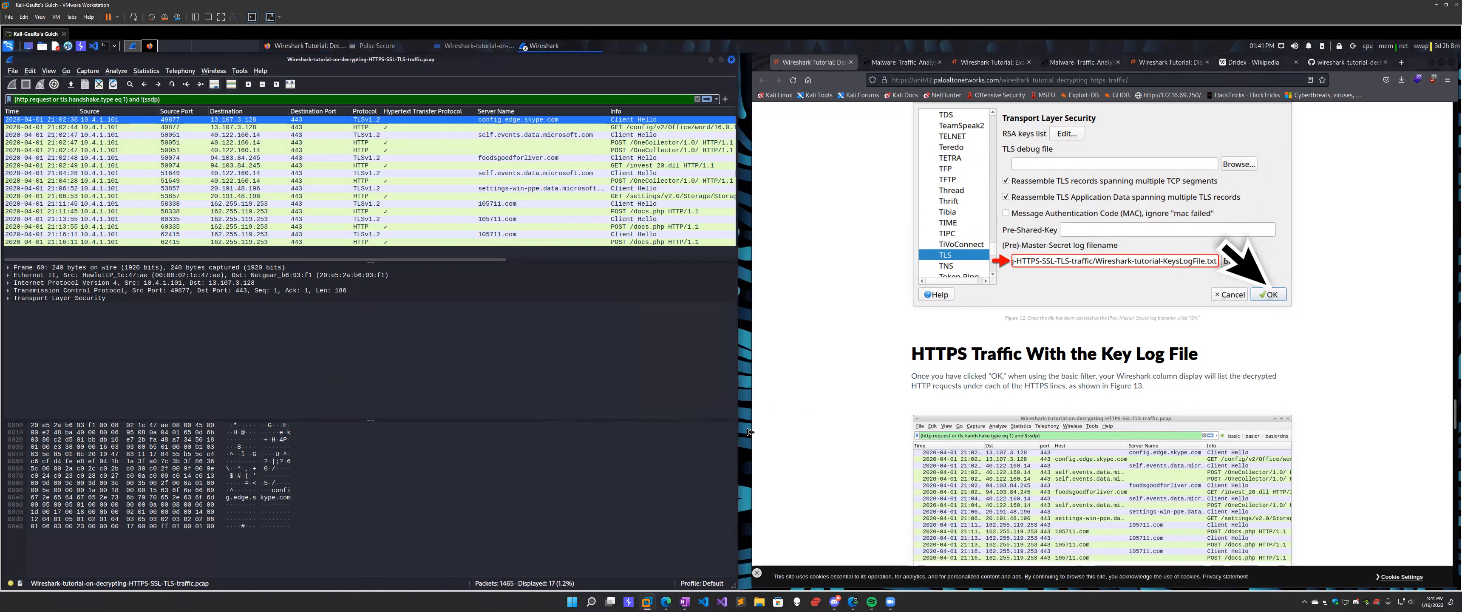
pyautogui.click(754, 451)
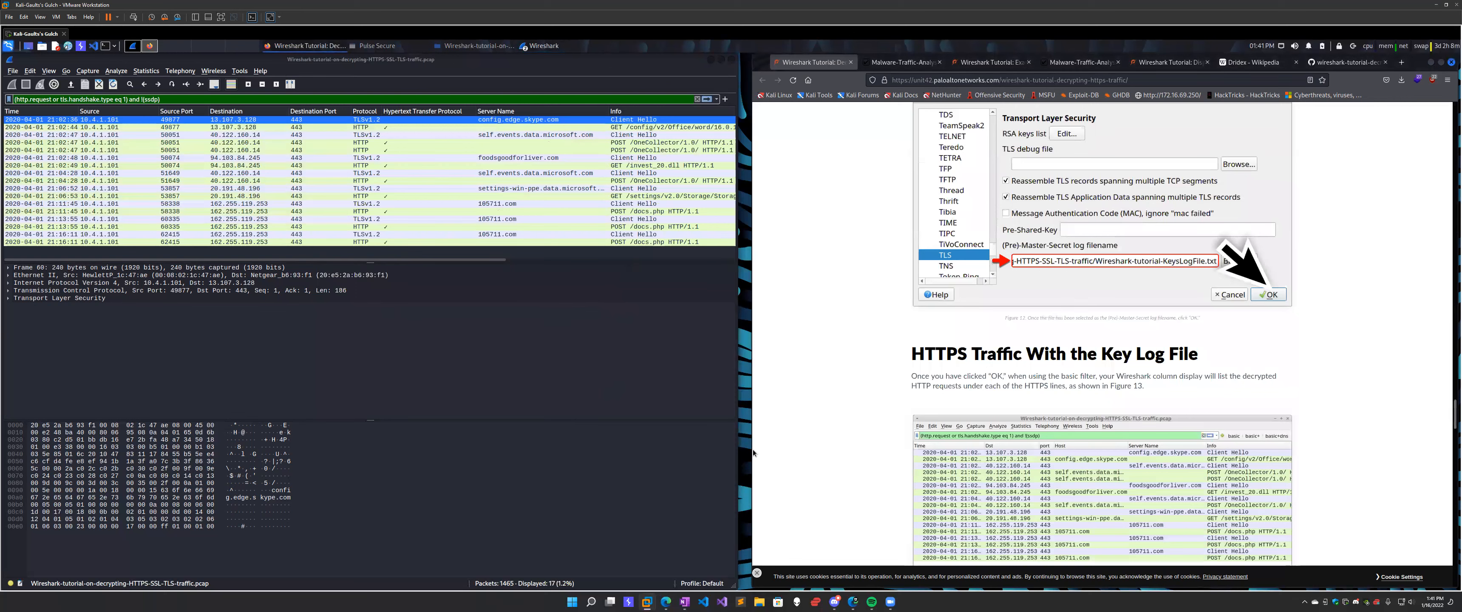
# Narrow the browser and widen Wireshark beside it, with the tutorial showing its "HTTPS Traffic With the Key Log File" section.
pyautogui.moveTo(808, 456); pyautogui.dragTo(1044, 463)
pyautogui.scroll(5, 1048, 464)
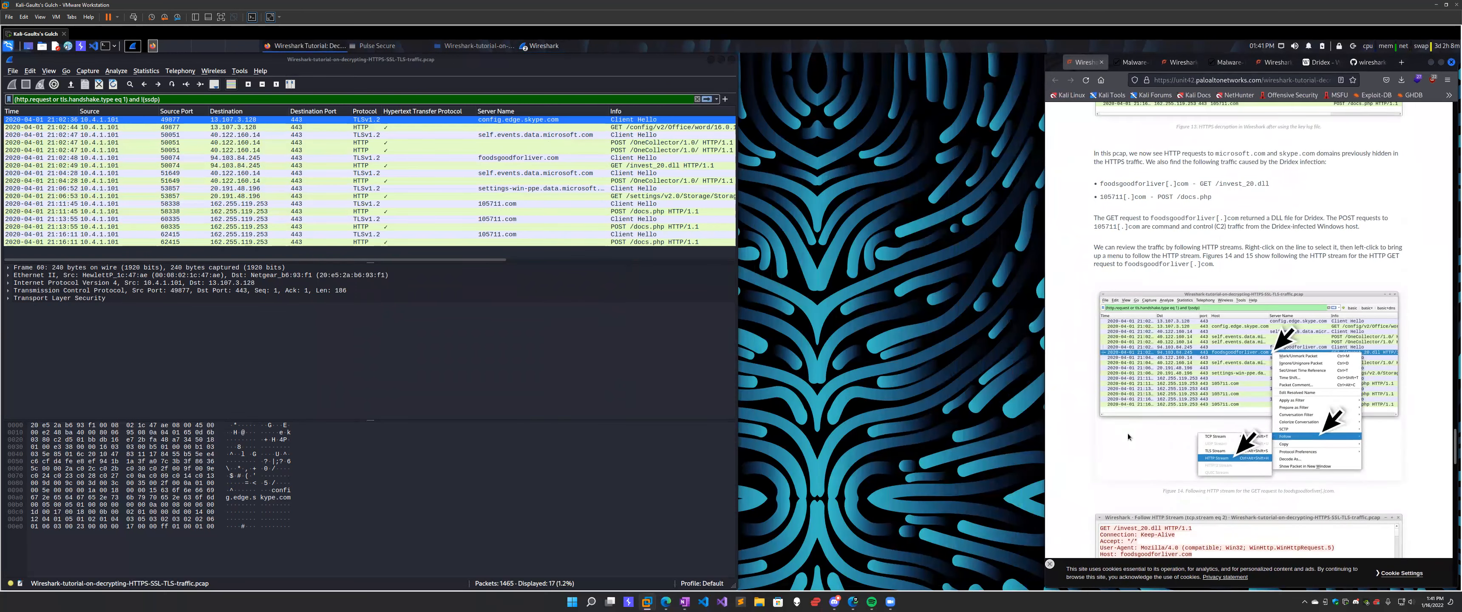
pyautogui.scroll(5, 1127, 433)
pyautogui.scroll(2, 1129, 435)
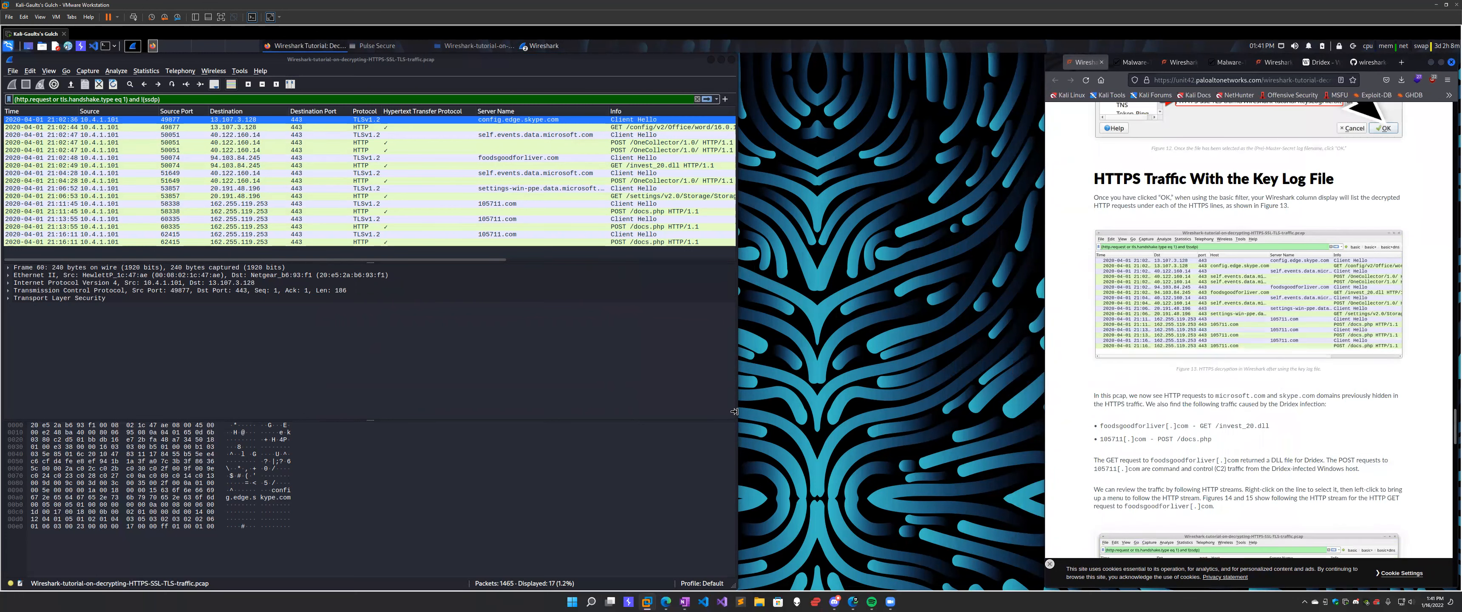
pyautogui.moveTo(738, 414); pyautogui.dragTo(1036, 414)
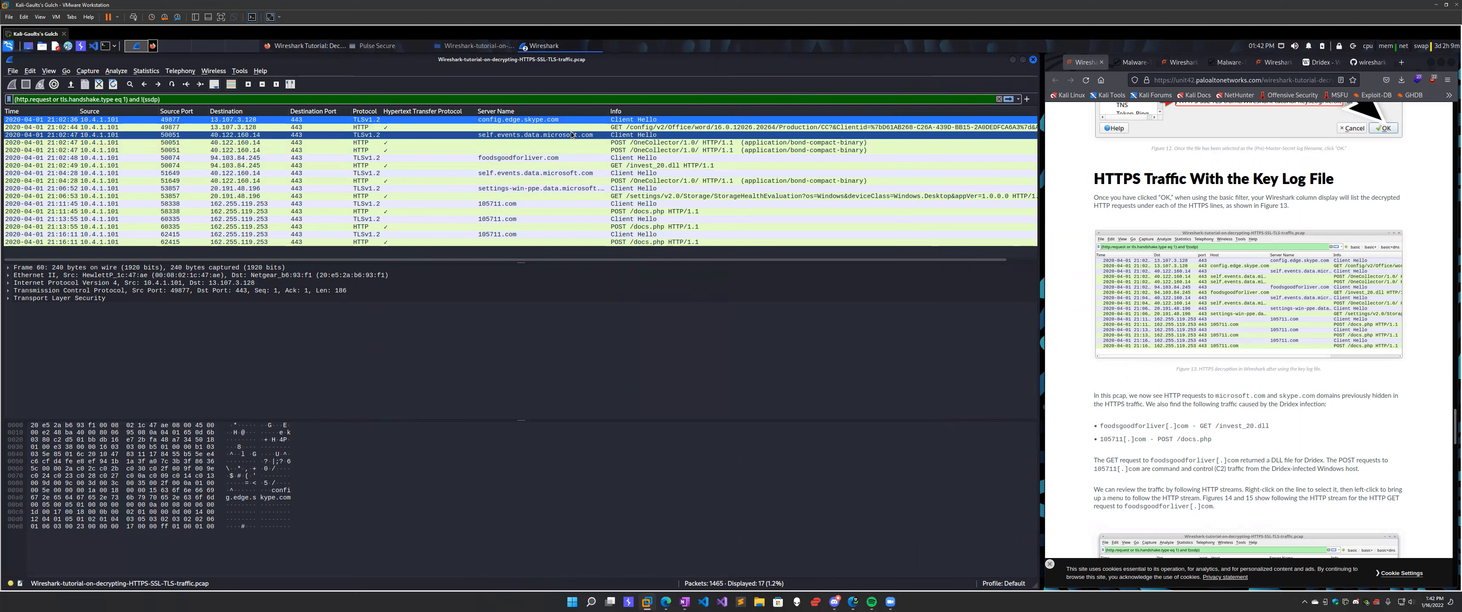
# Inspect the decrypted GET request following the config.edge.skype.com Client Hello, expanding its Hypertext Transfer Protocol details to the full request URI.
pyautogui.click(795, 131)
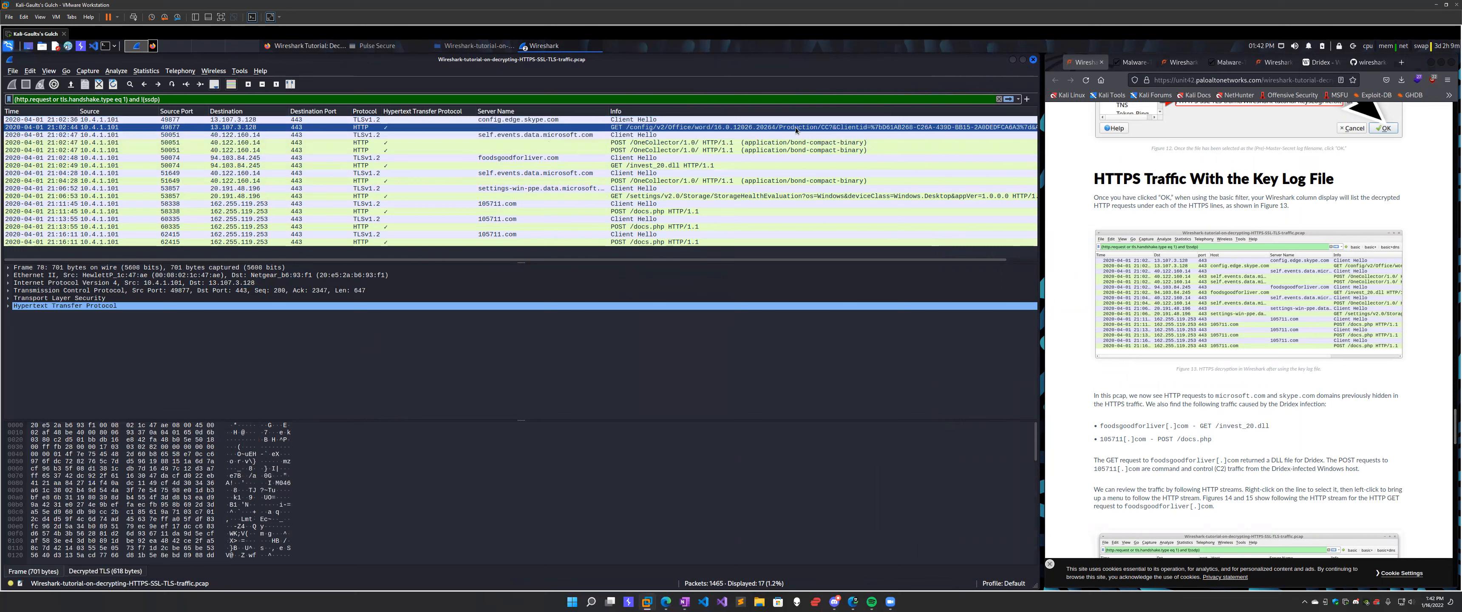
pyautogui.click(8, 305)
pyautogui.click(73, 351)
pyautogui.click(237, 377)
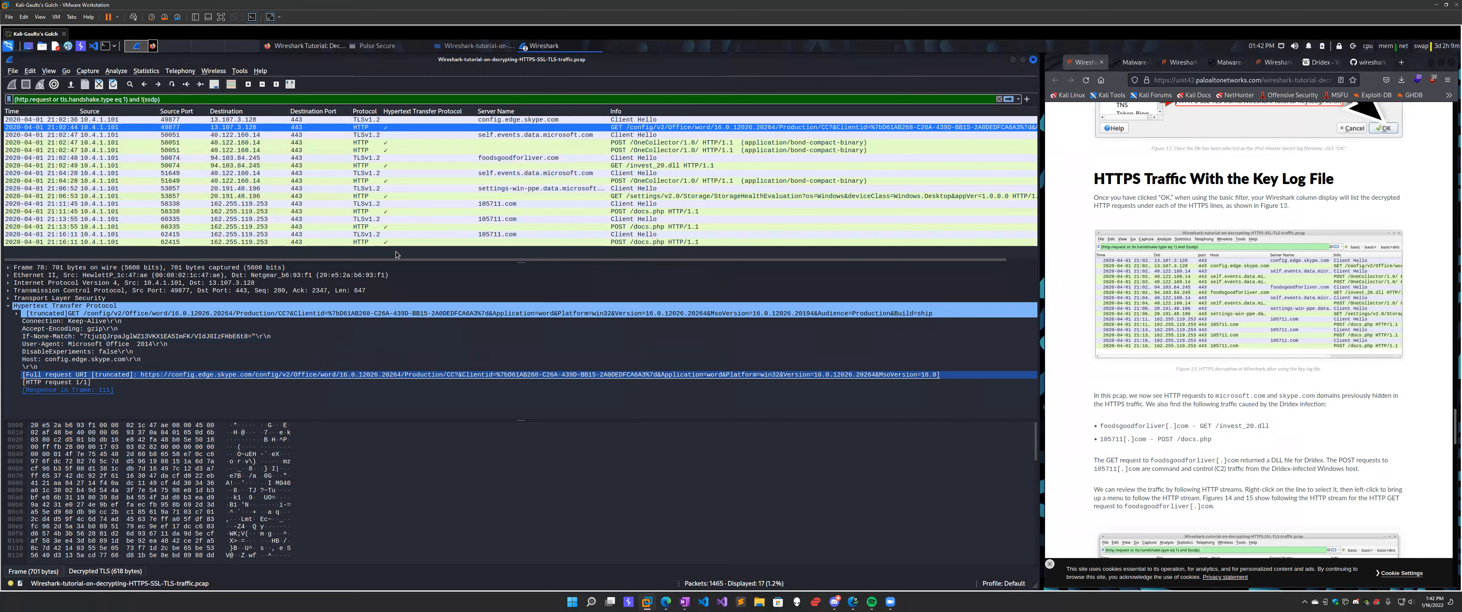
pyautogui.click(708, 127)
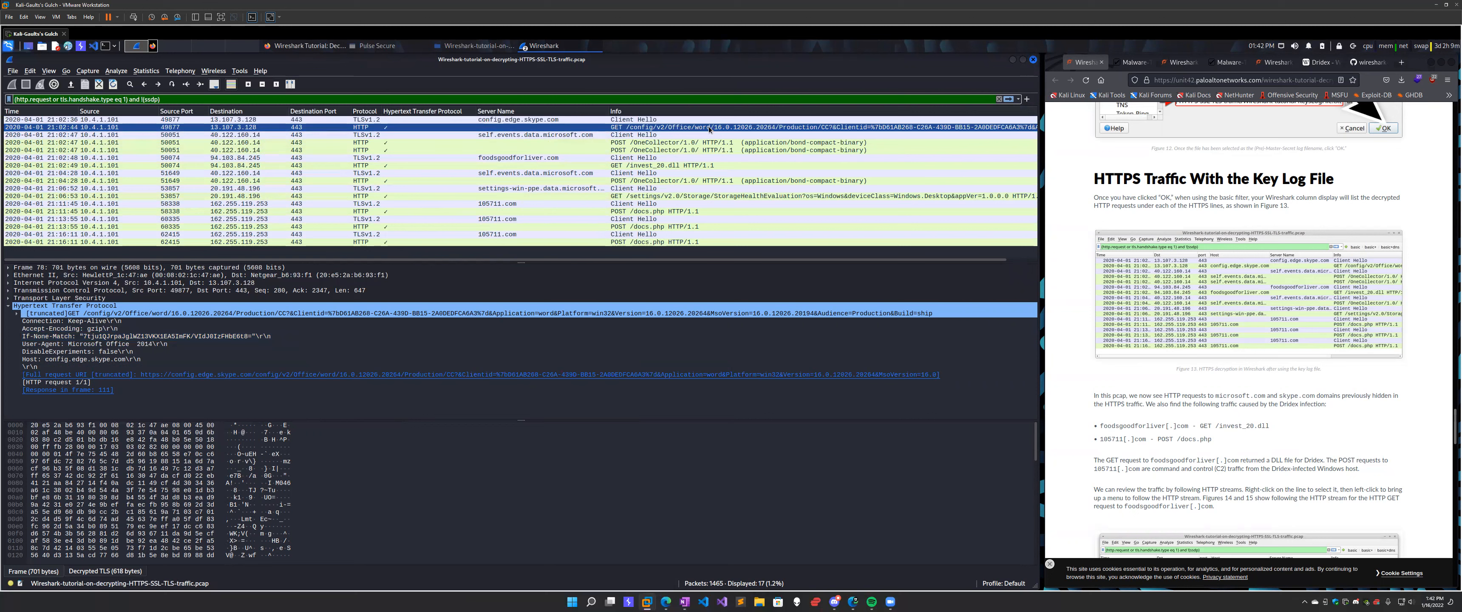
pyautogui.click(542, 373)
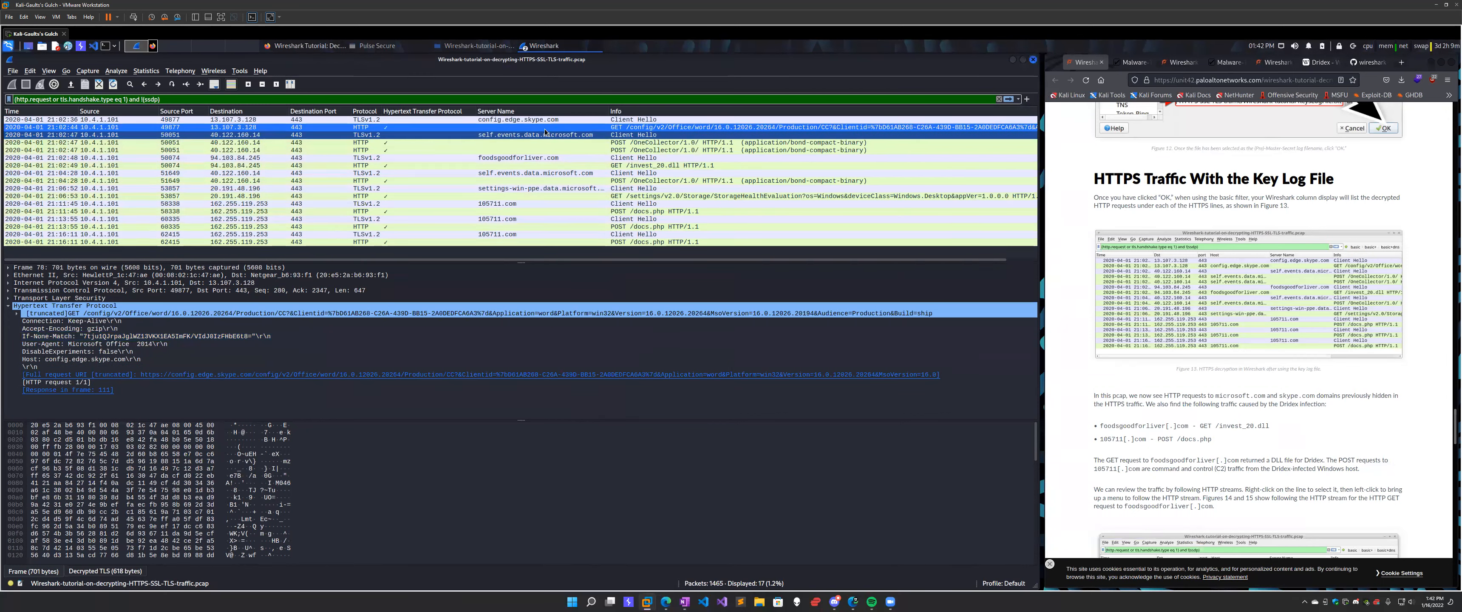
# Inspect the foodsgoodforliver.com Client Hello packet and its Transport Layer Security entry.
pyautogui.click(538, 158)
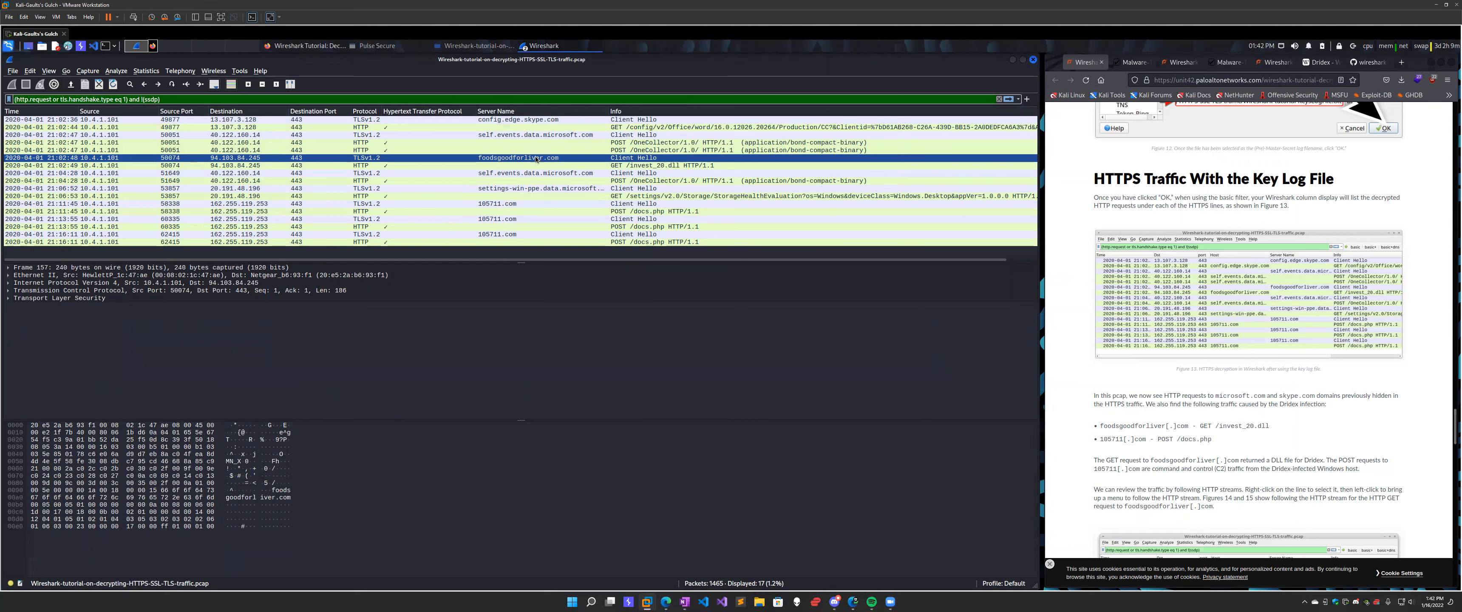
pyautogui.click(10, 299)
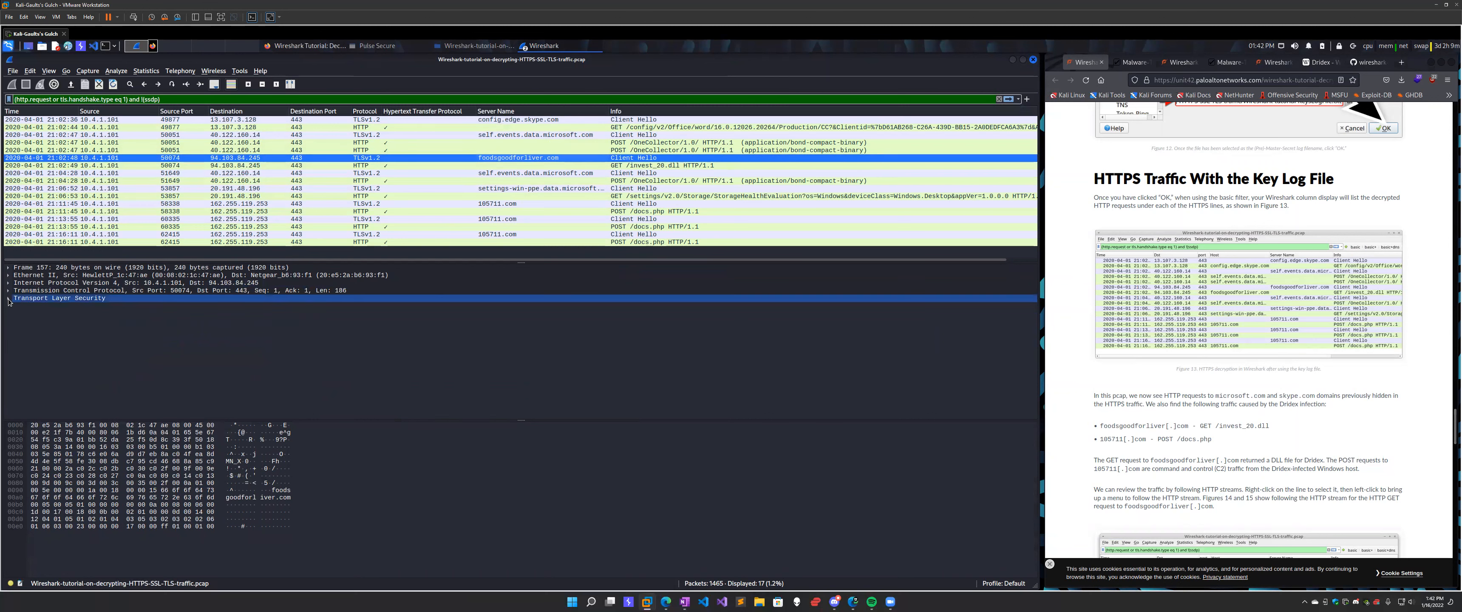
pyautogui.click(490, 157)
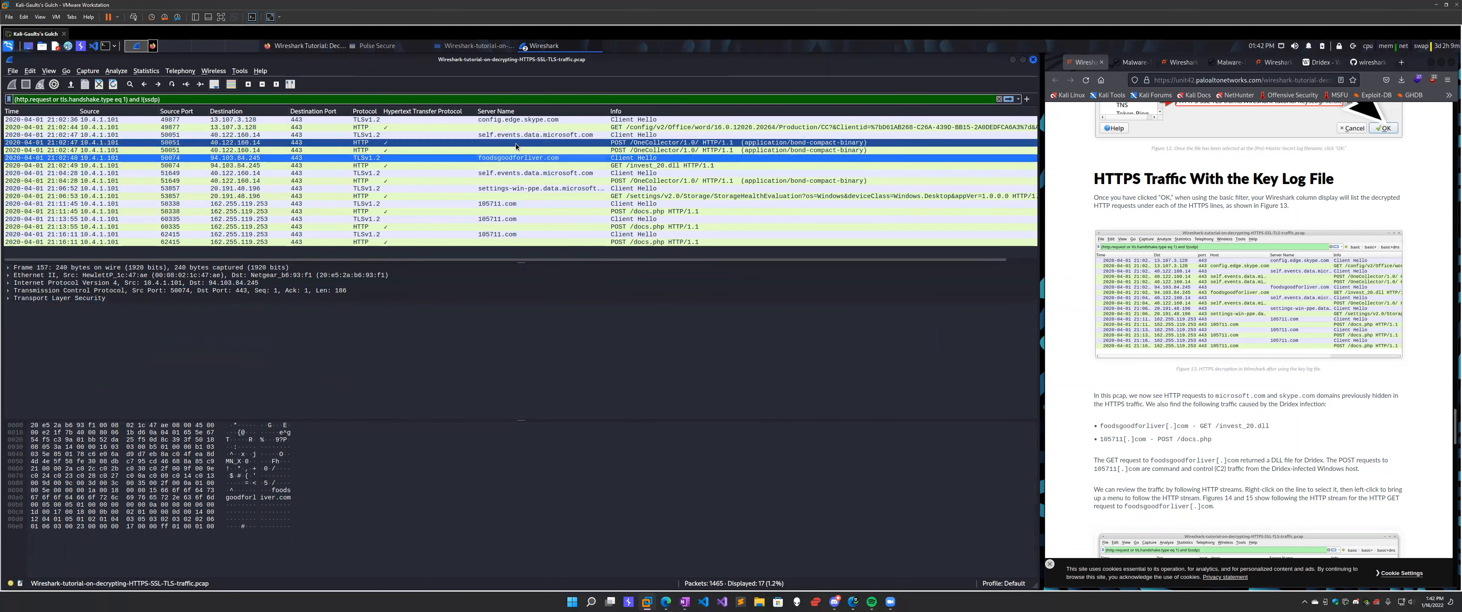
# Examine the decrypted GET /invest_20.dll request and read the tutorial's explanation of the Dridex traffic and following HTTP streams.
pyautogui.click(1243, 505)
pyautogui.scroll(-2, 1243, 505)
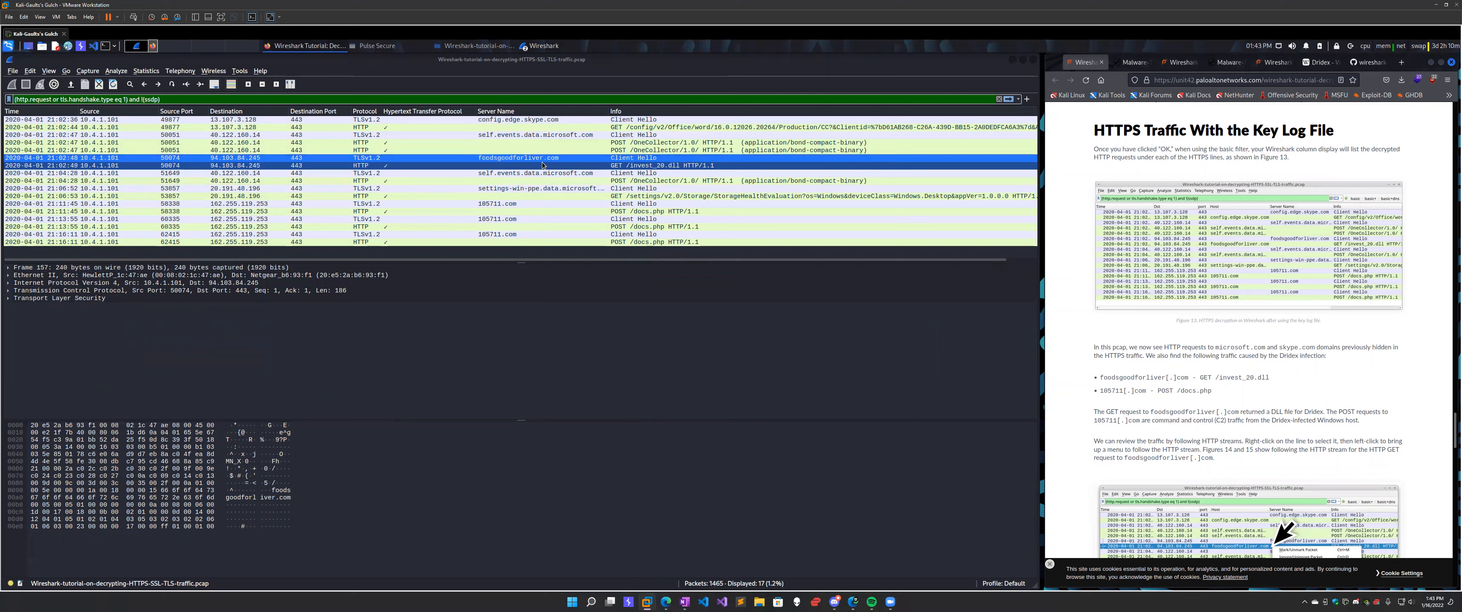
pyautogui.click(629, 166)
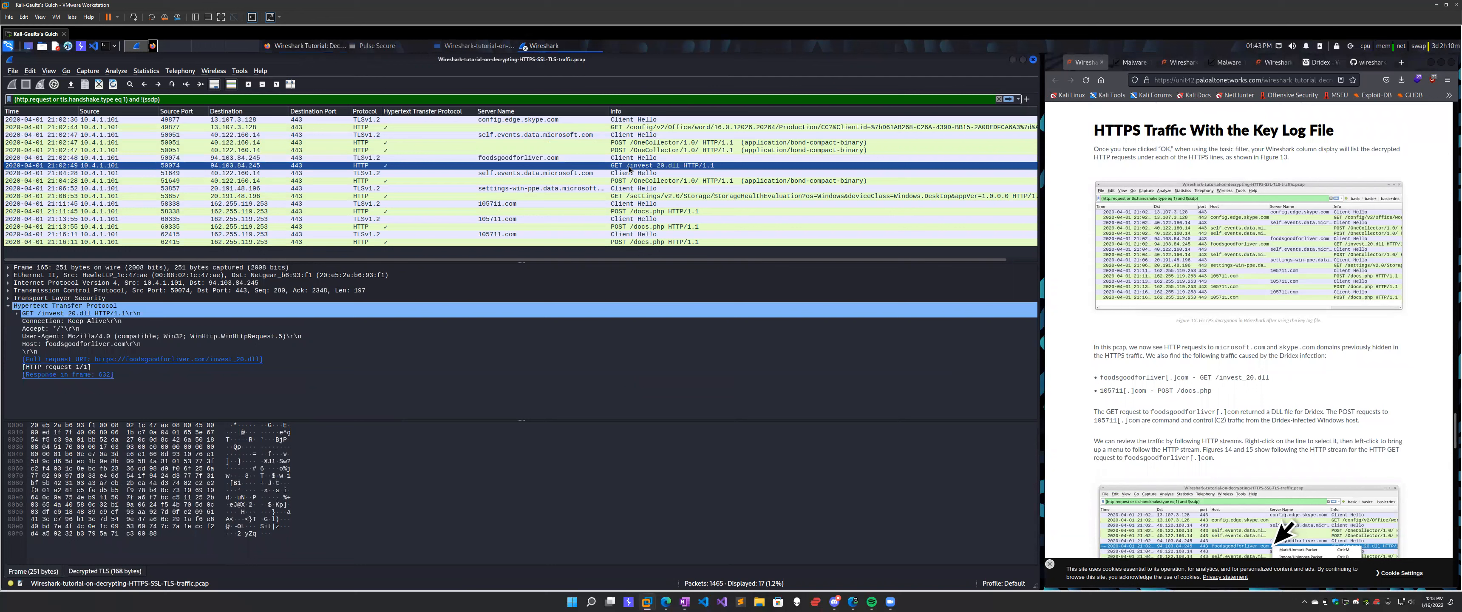
pyautogui.click(146, 356)
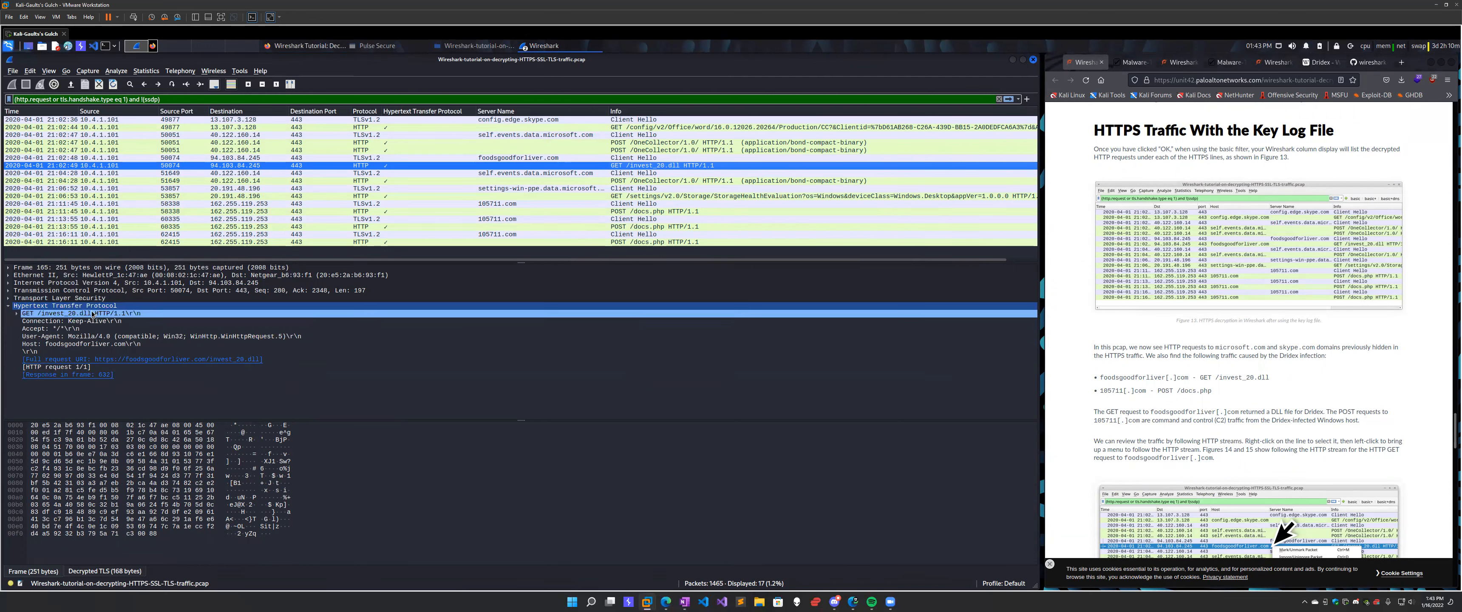
pyautogui.scroll(-3, 1260, 337)
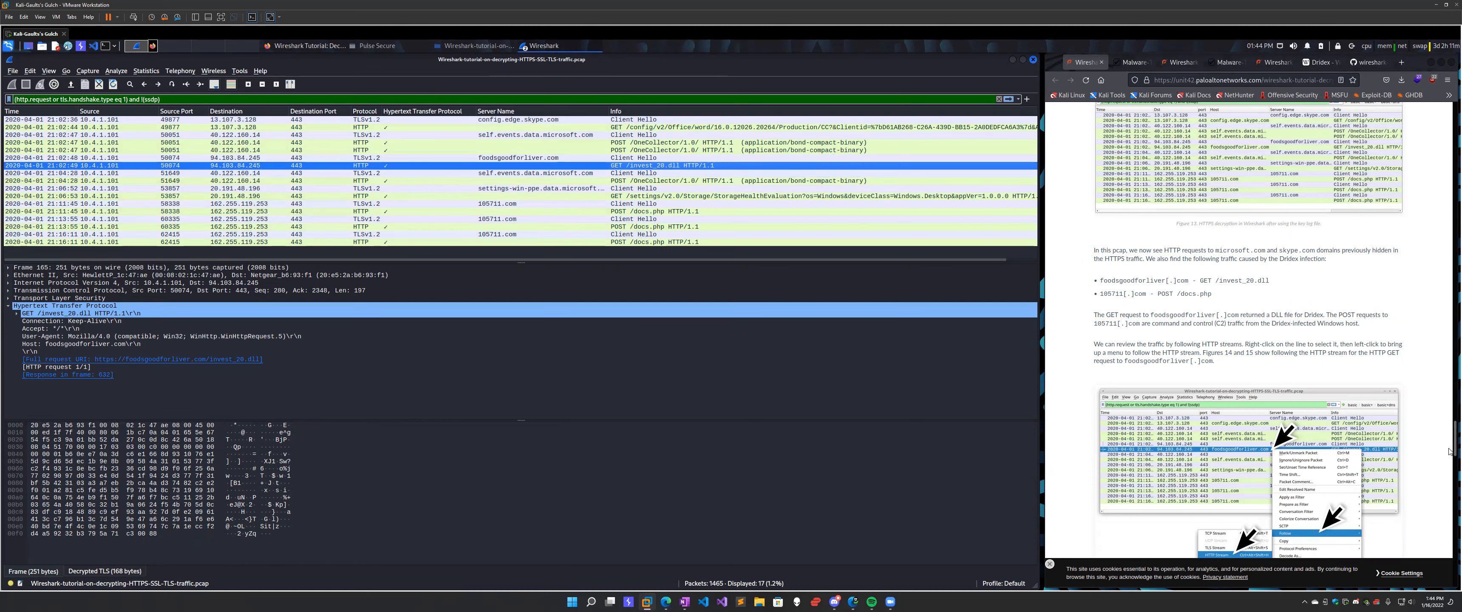
pyautogui.scroll(-3, 1294, 390)
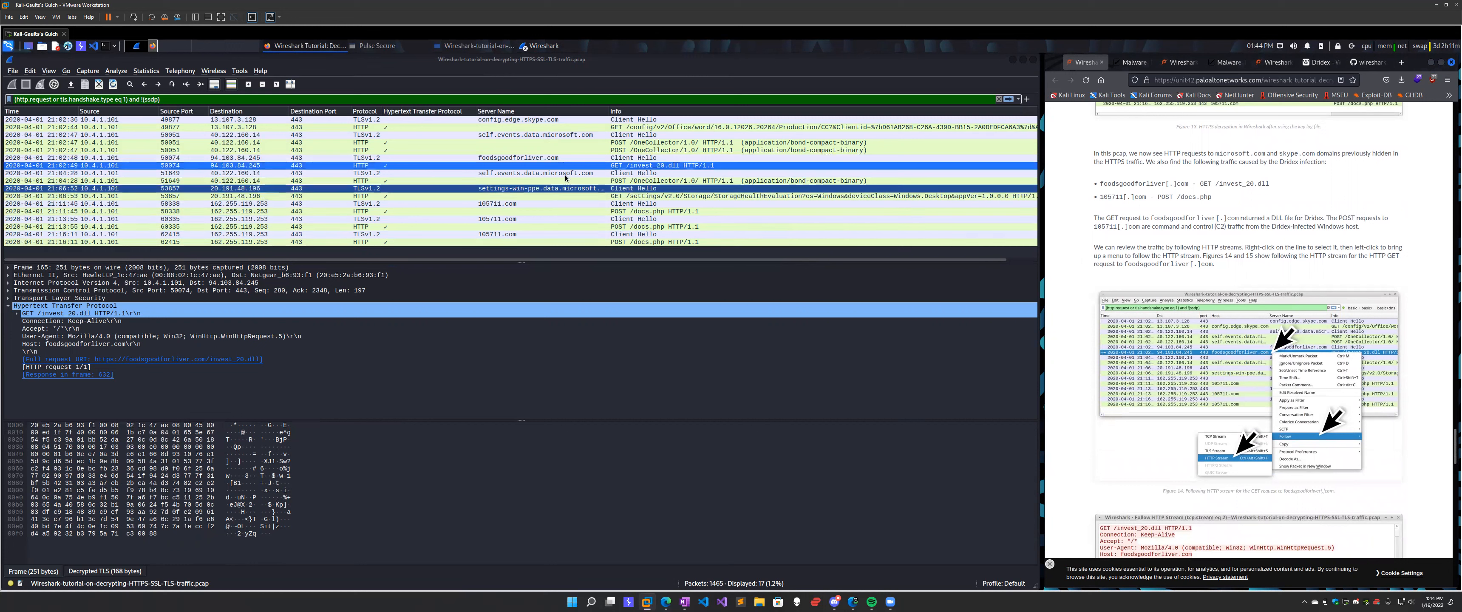
pyautogui.click(572, 157)
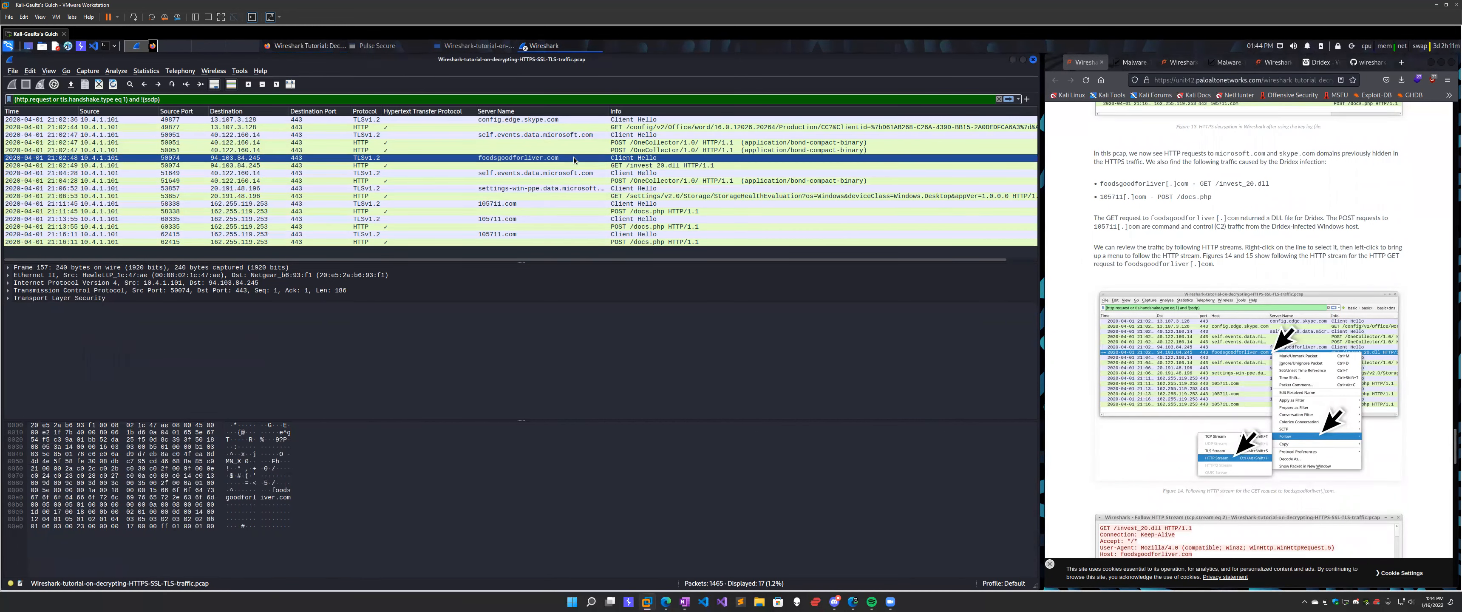
pyautogui.rightClick(574, 157)
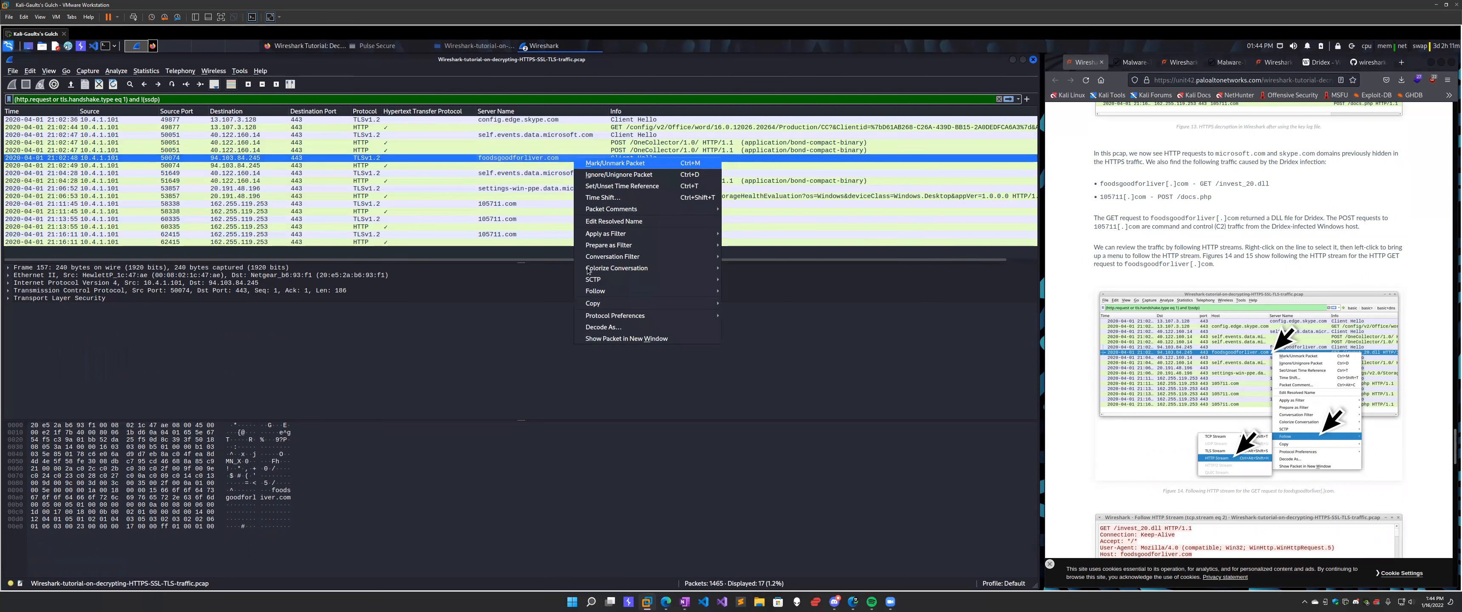
pyautogui.moveTo(593, 292)
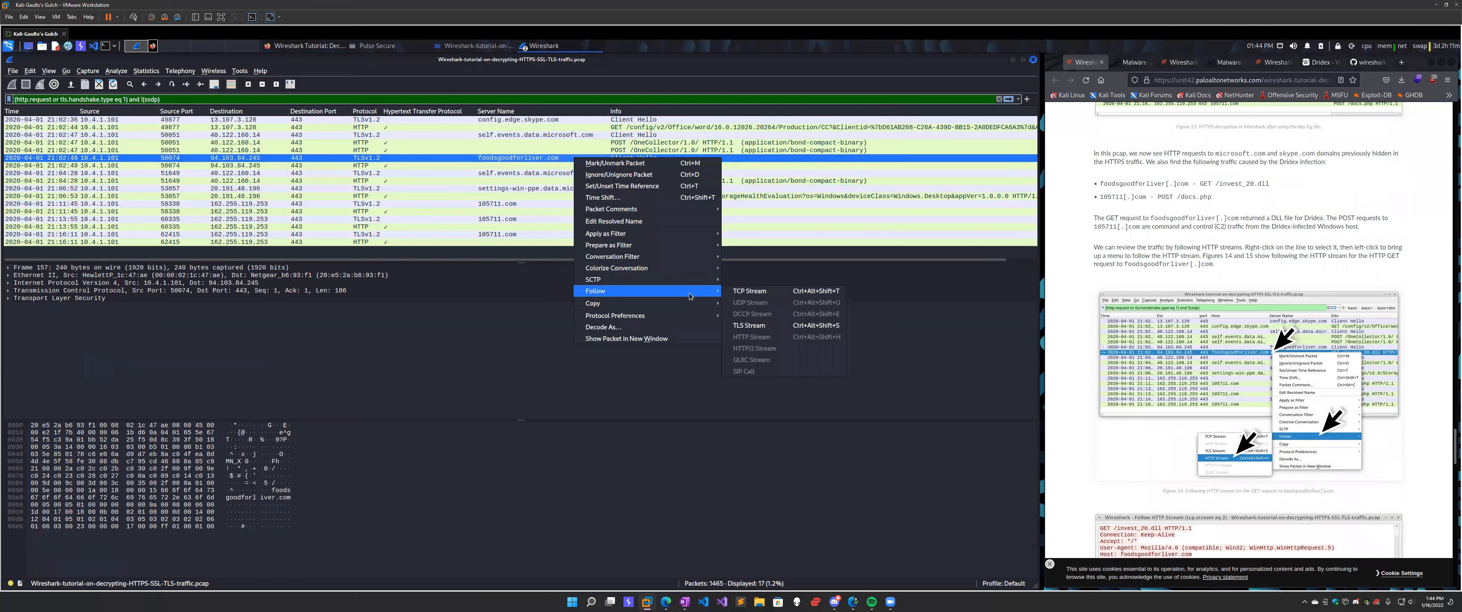
pyautogui.click(512, 337)
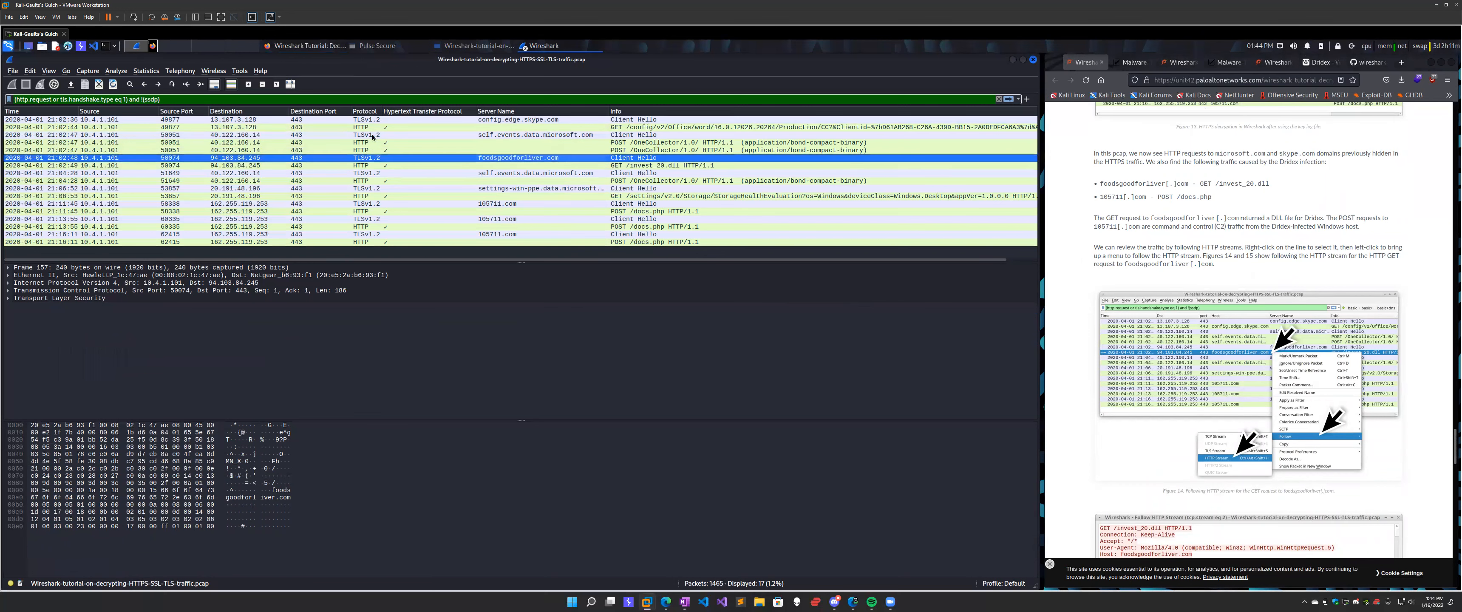
# Follow the HTTP stream of the GET /invest_20.dll request and place the stream window clear of the tutorial's matching figure.
pyautogui.click(383, 166)
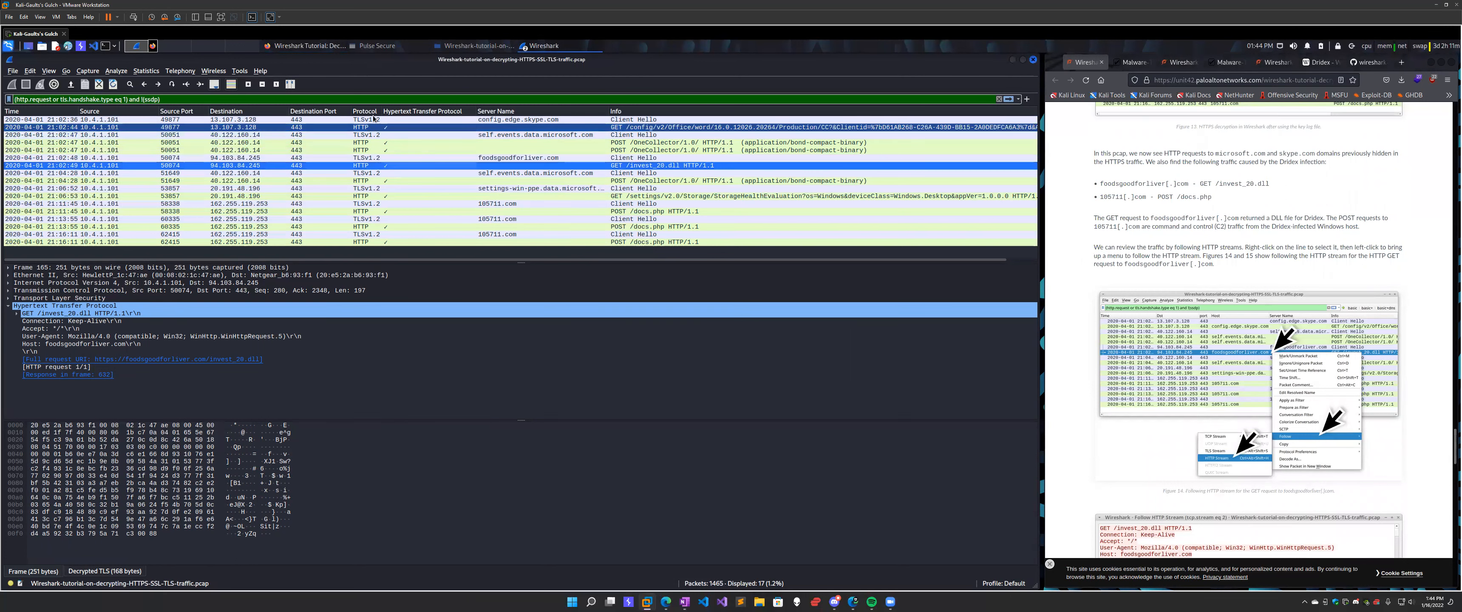
pyautogui.rightClick(374, 169)
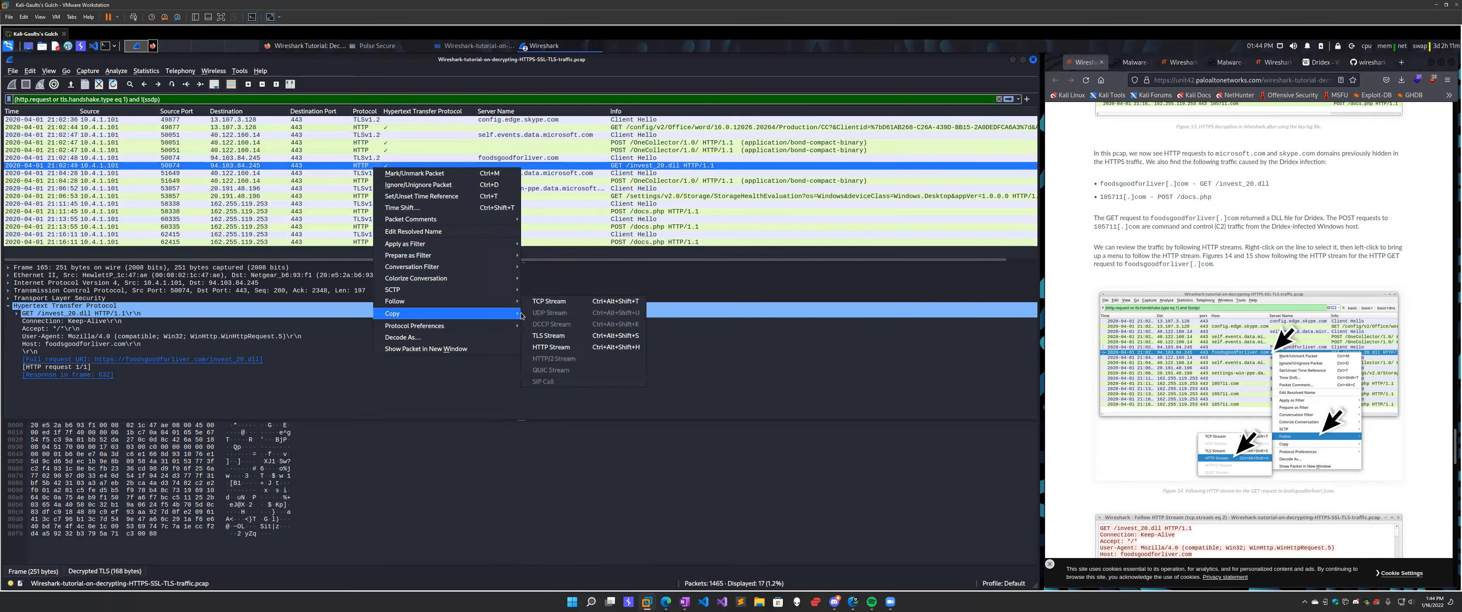
pyautogui.click(549, 348)
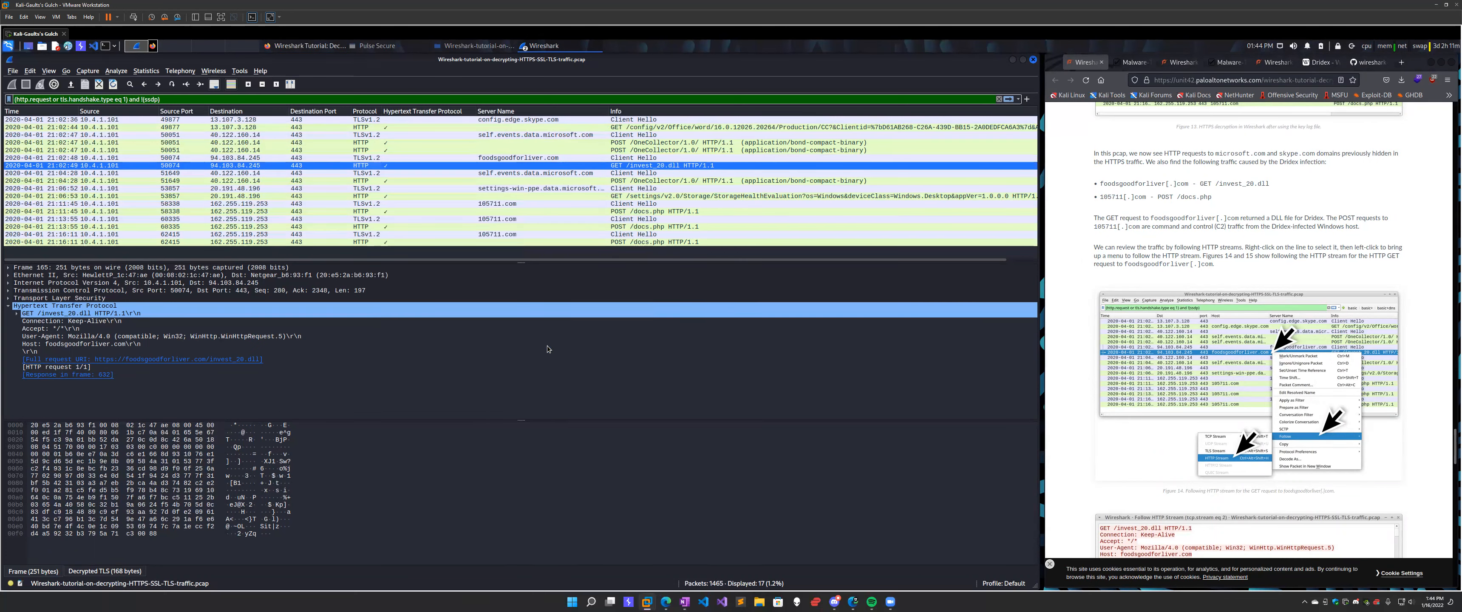
pyautogui.click(1096, 389)
pyautogui.scroll(-5, 1206, 448)
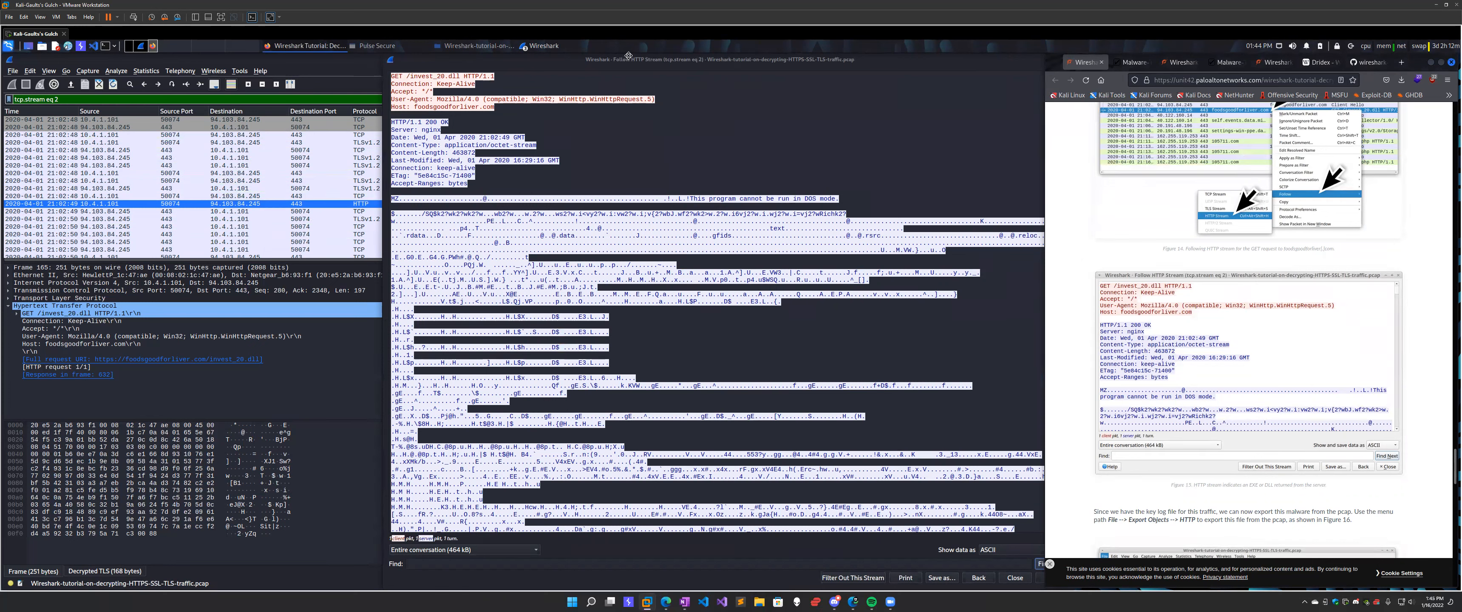
pyautogui.moveTo(628, 55); pyautogui.dragTo(560, 55)
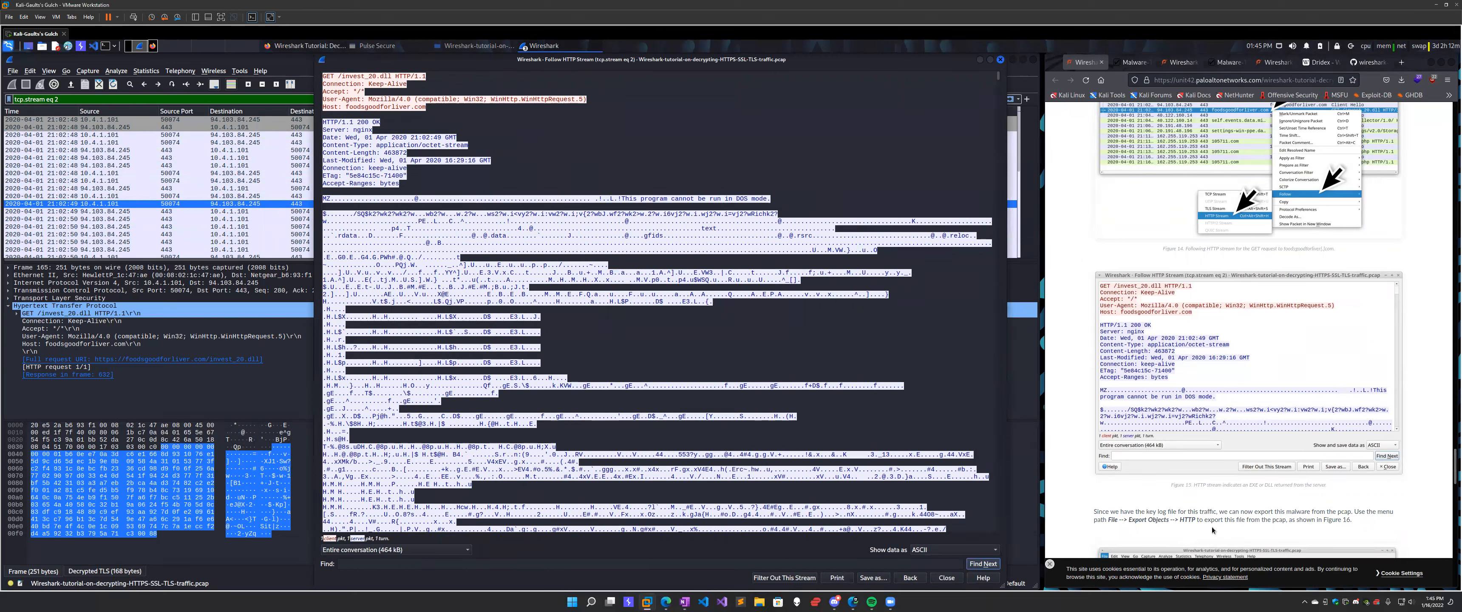
# Examine the followed HTTP stream's response headers and DLL contents against the tutorial, and close the stream window.
pyautogui.scroll(-3, 1211, 527)
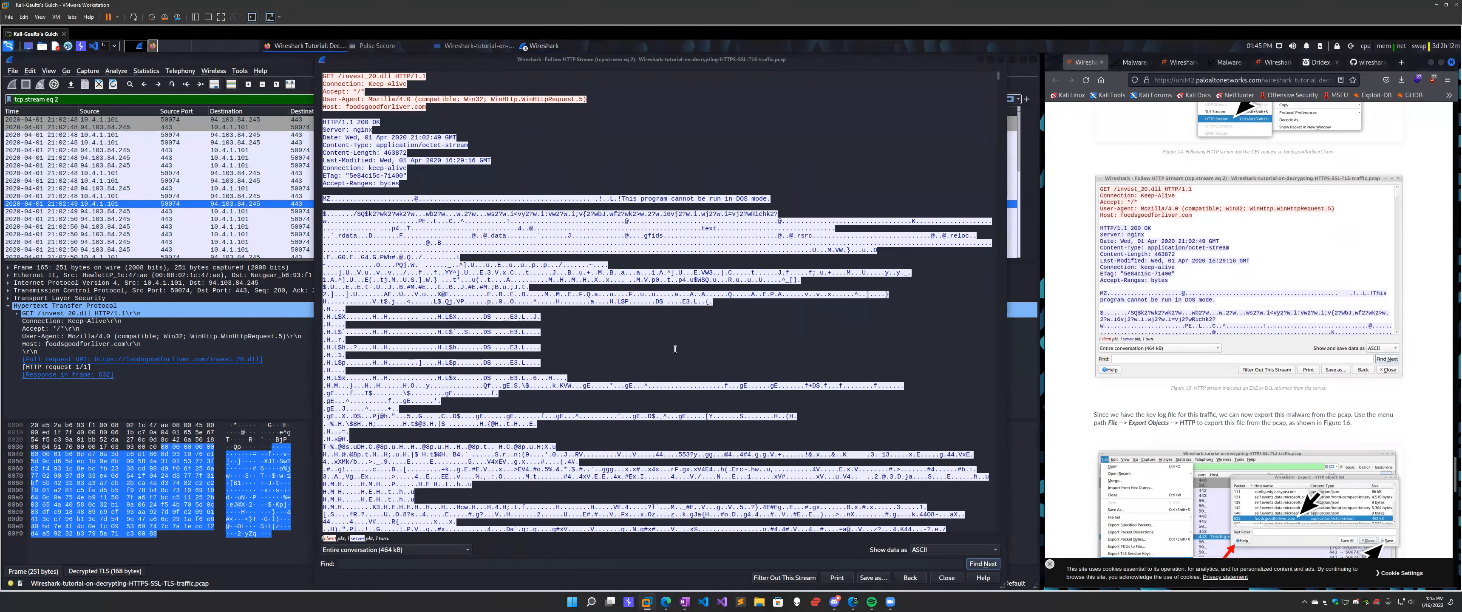
pyautogui.click(663, 415)
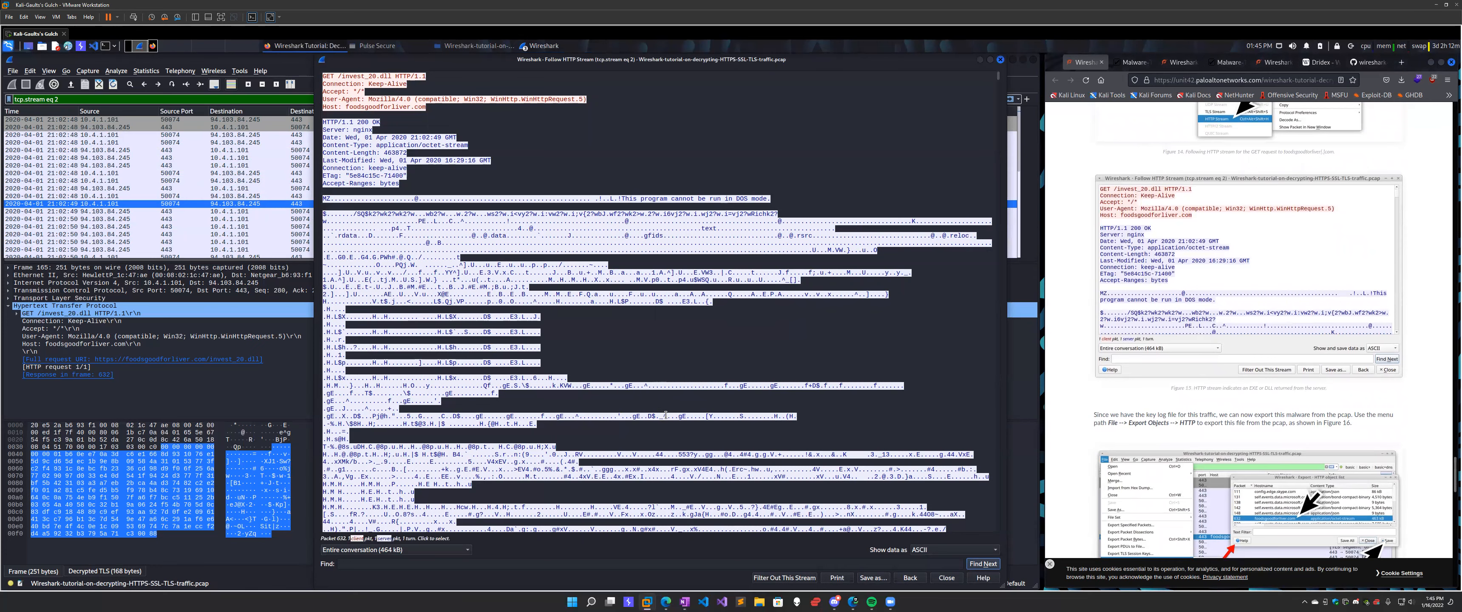
pyautogui.click(433, 255)
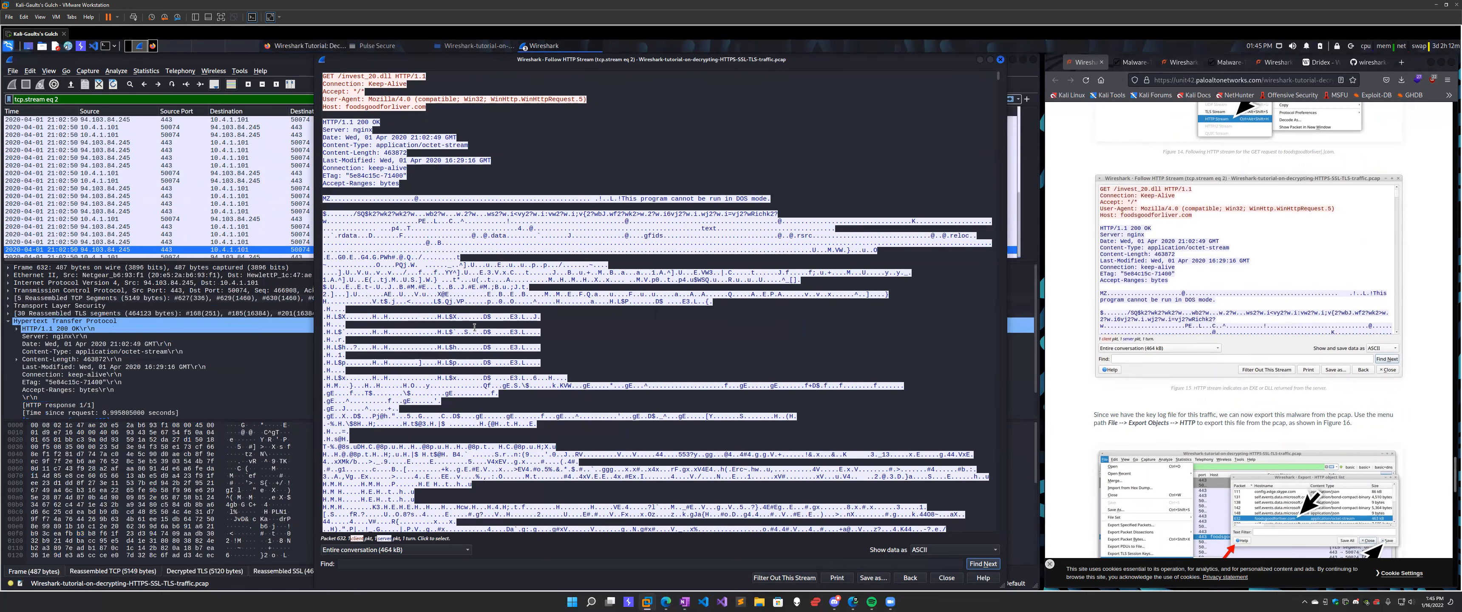
pyautogui.scroll(-3, 454, 290)
pyautogui.scroll(3, 475, 328)
pyautogui.scroll(-3, 540, 370)
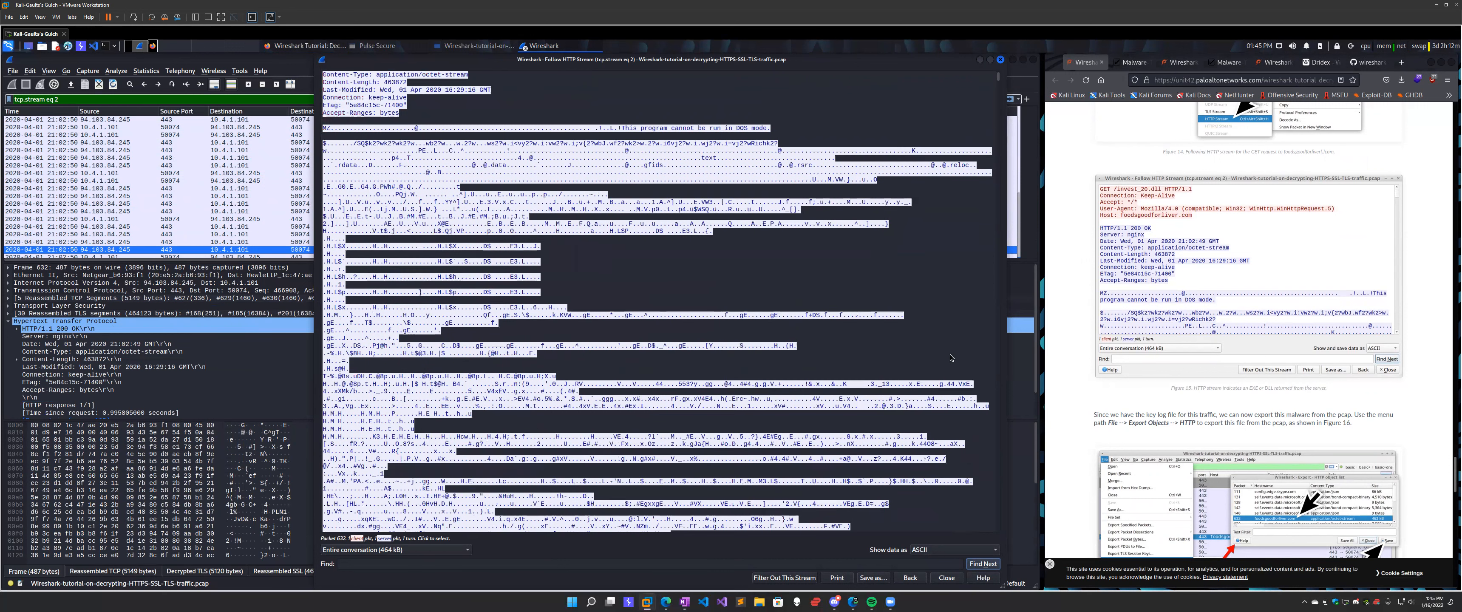
pyautogui.scroll(-18, 951, 370)
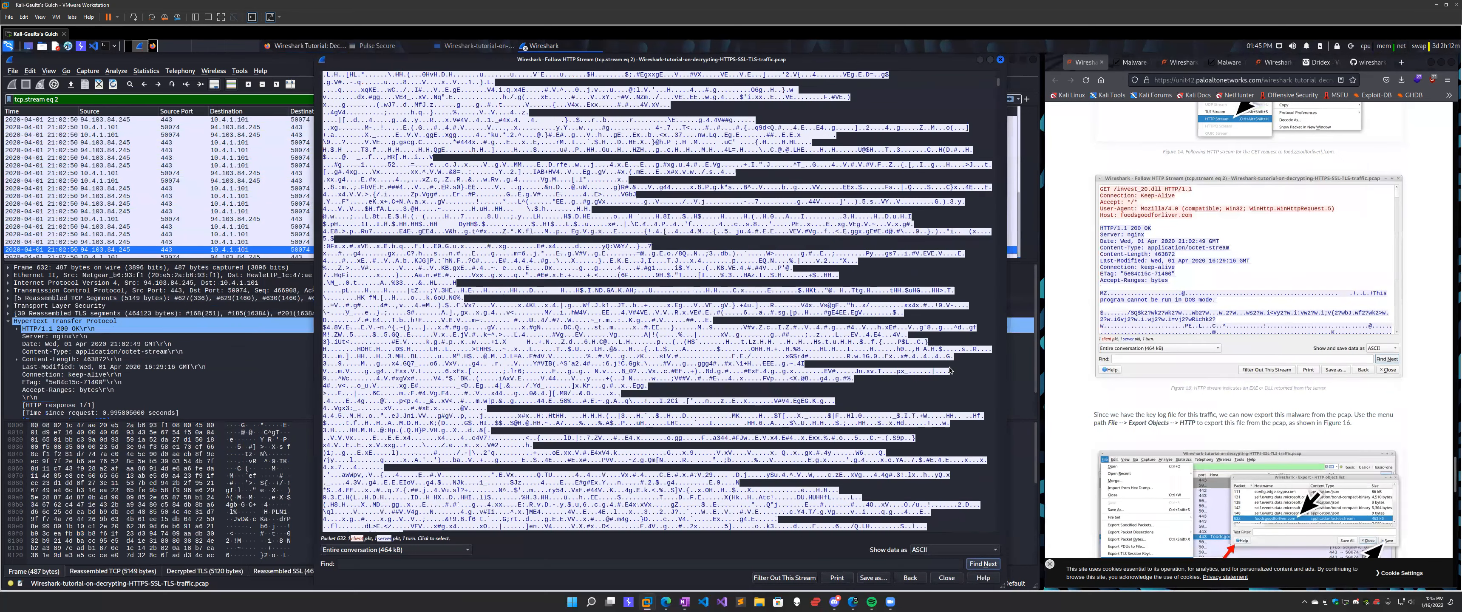
pyautogui.scroll(-20, 951, 370)
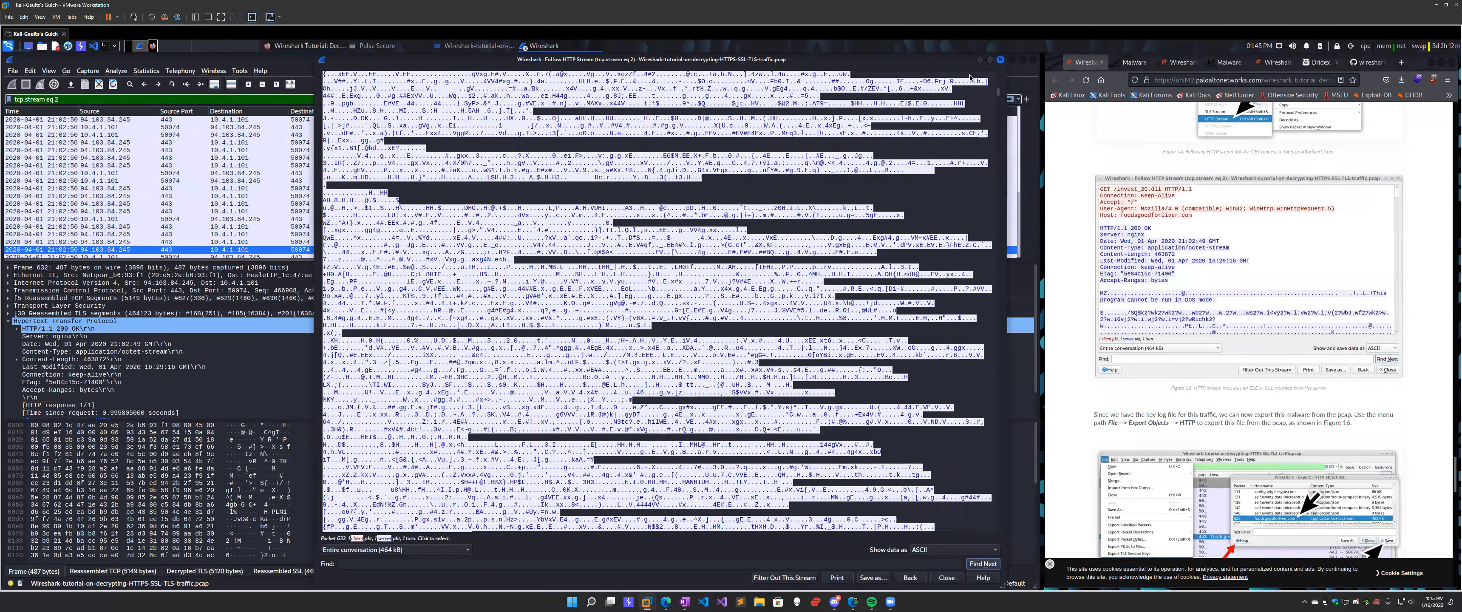
pyautogui.scroll(-9, 657, 301)
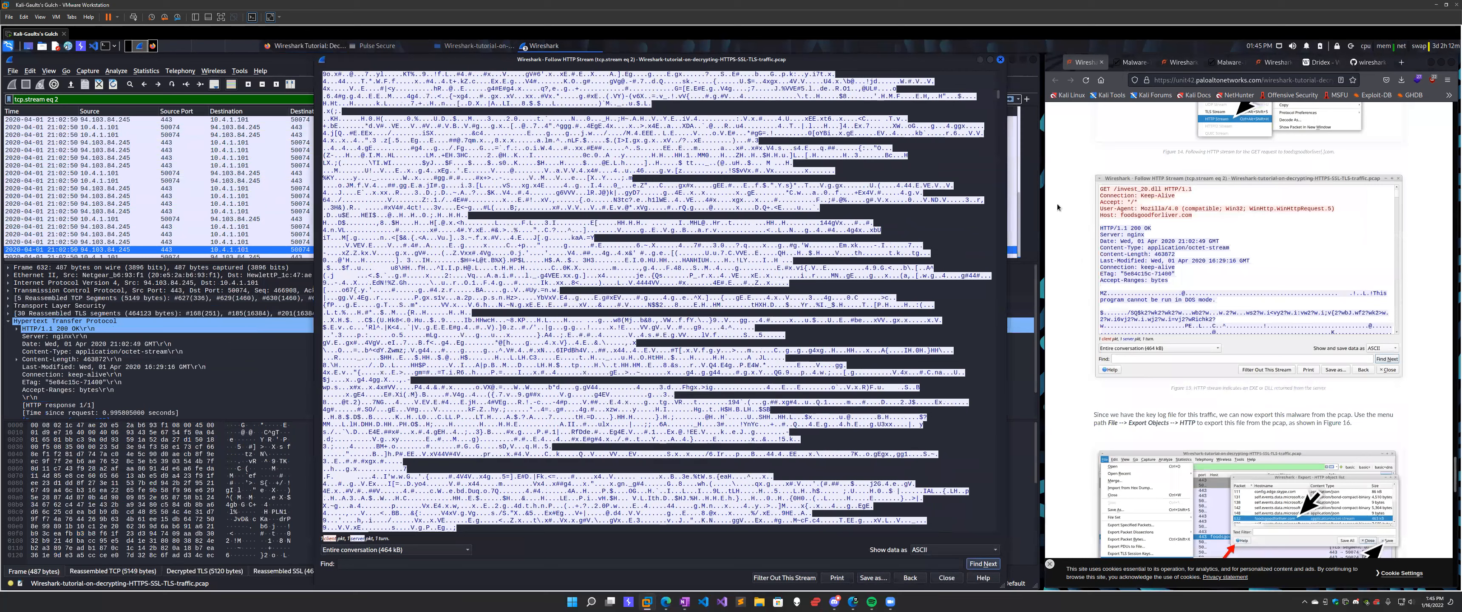
pyautogui.press('Escape')
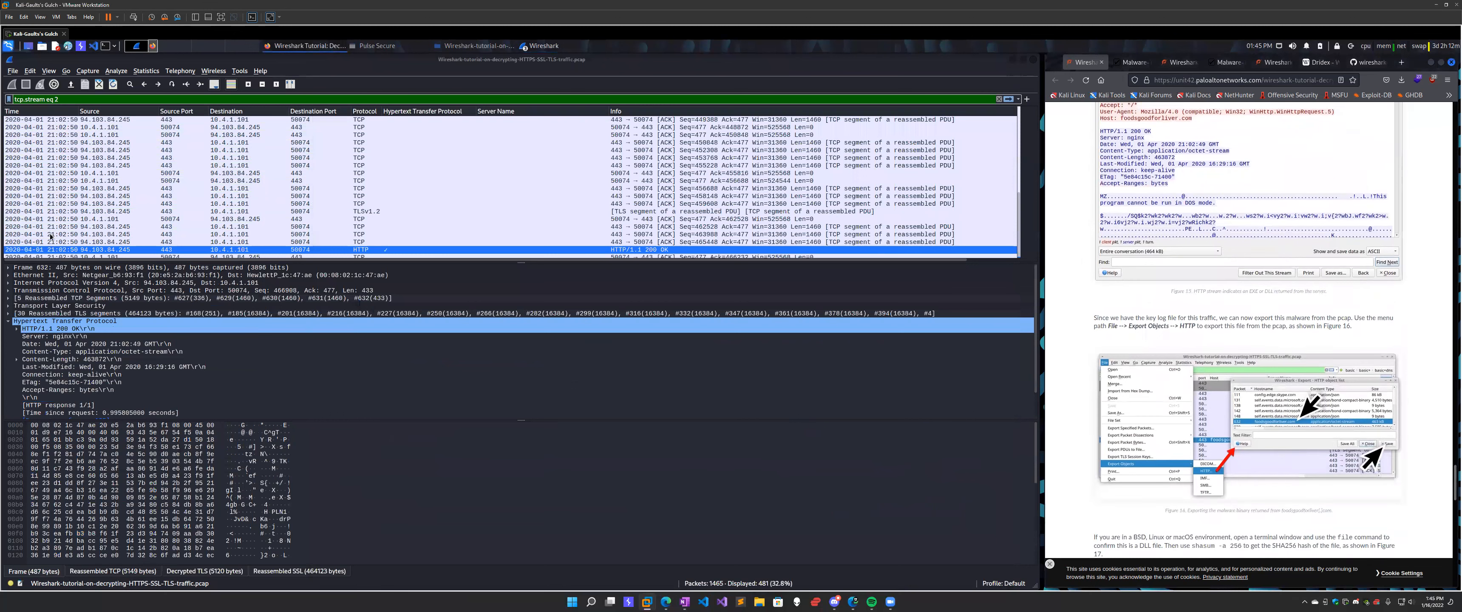
# Open the list of exportable HTTP objects from the pcap and move its window aside.
pyautogui.click(12, 71)
pyautogui.moveTo(57, 233)
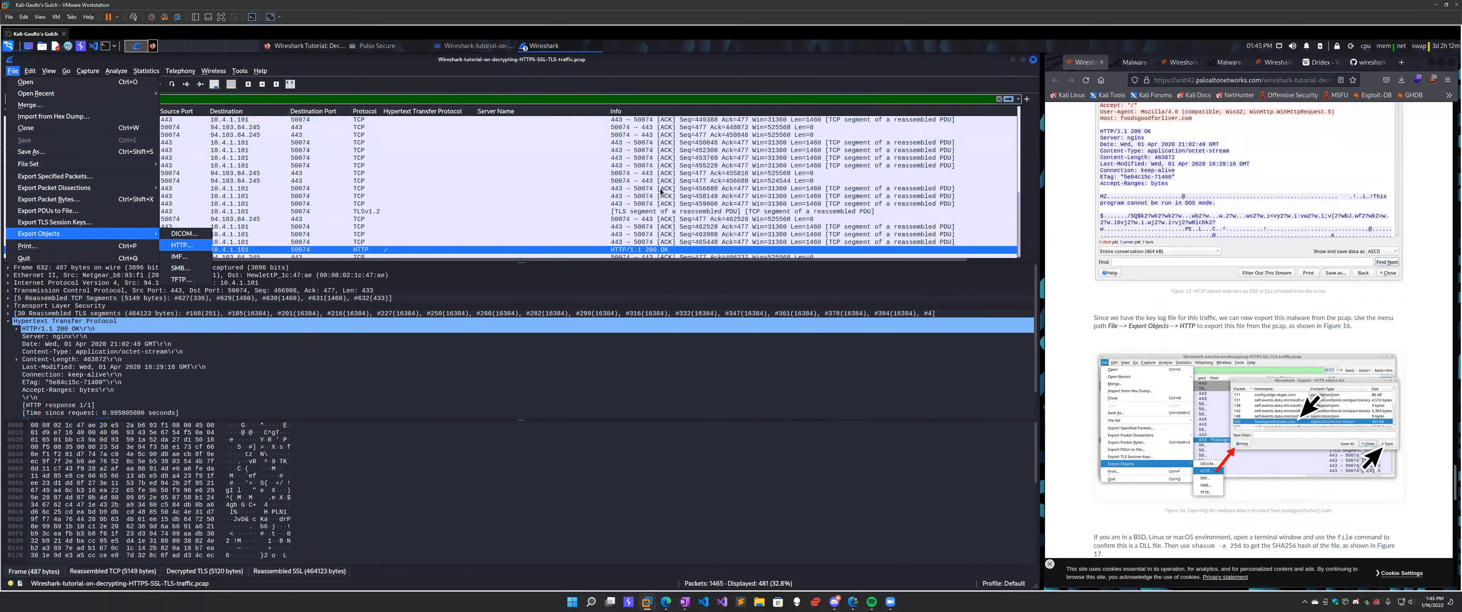
pyautogui.press('Return')
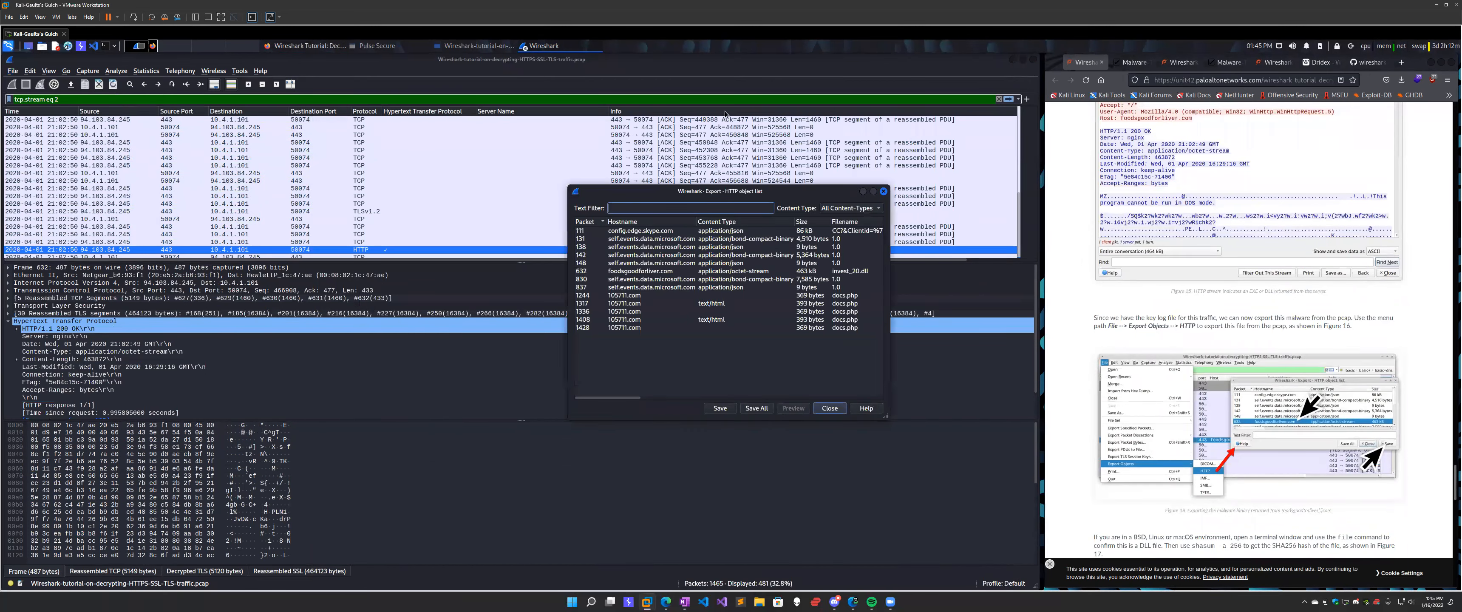
pyautogui.moveTo(487, 180); pyautogui.dragTo(396, 146)
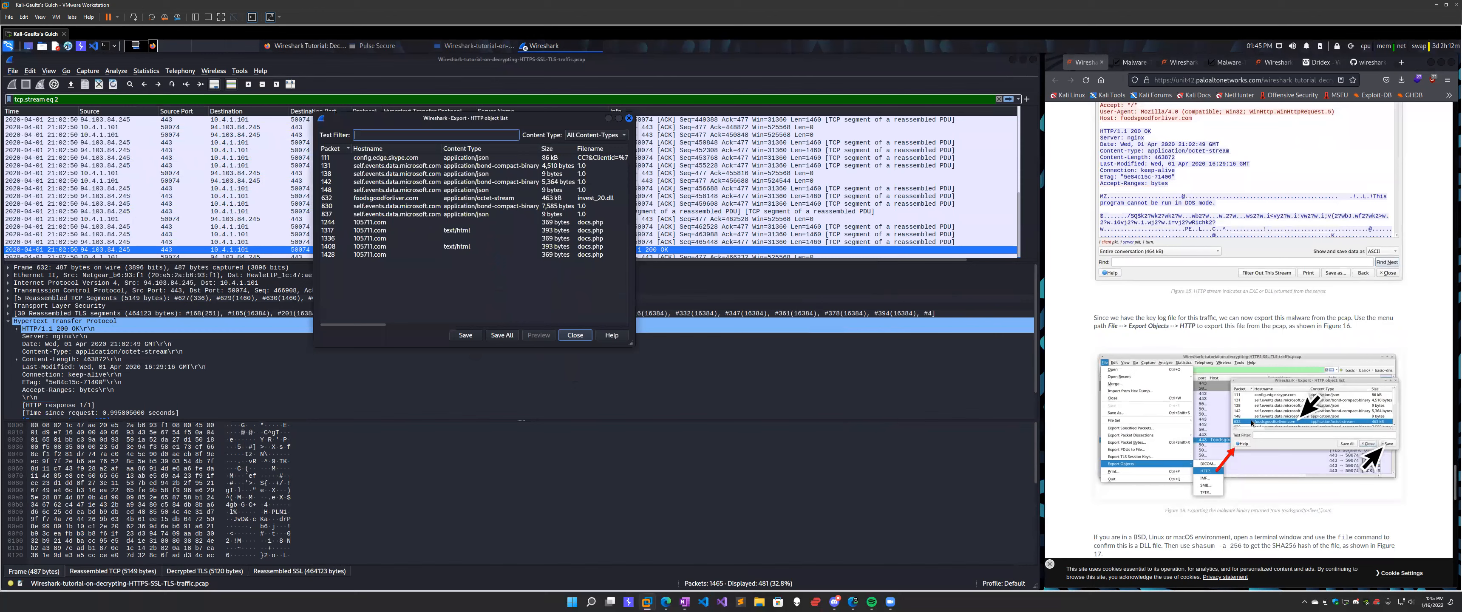
# Reread the tutorial from the key log traffic section through the malware export instructions and the file and shasum checks.
pyautogui.click(1212, 427)
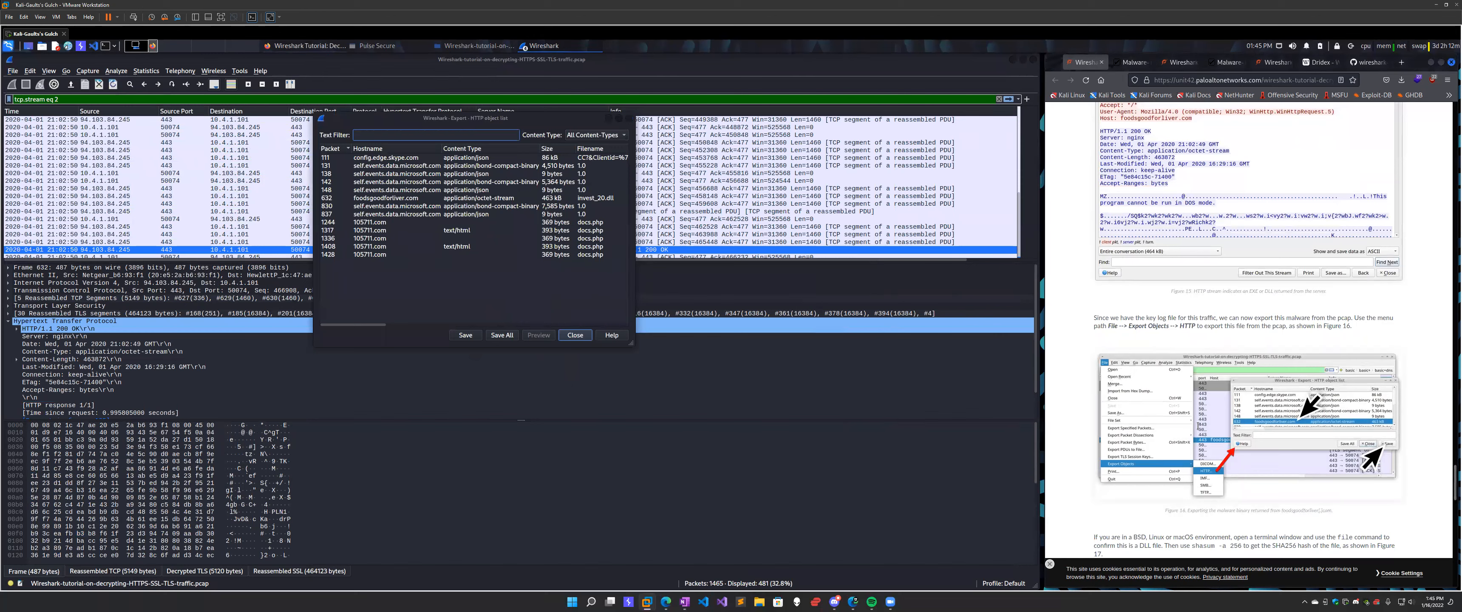
pyautogui.scroll(3, 1238, 426)
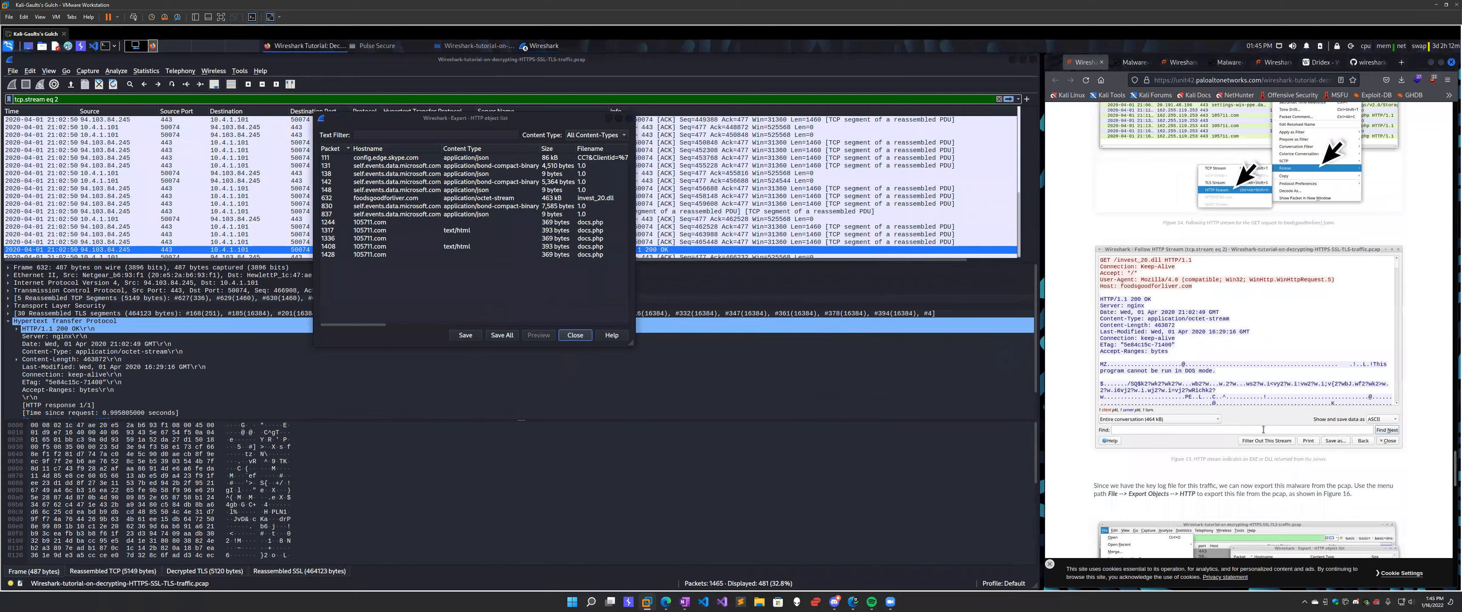
pyautogui.scroll(9, 1167, 423)
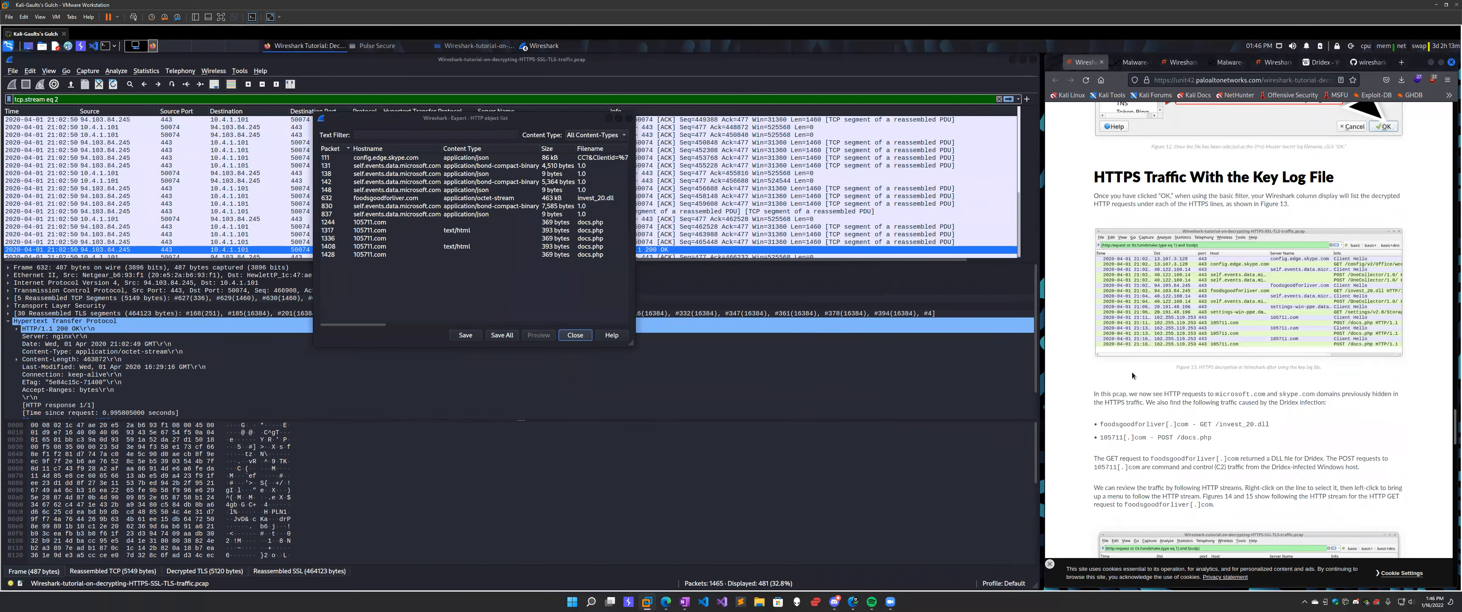
pyautogui.scroll(-2, 1132, 372)
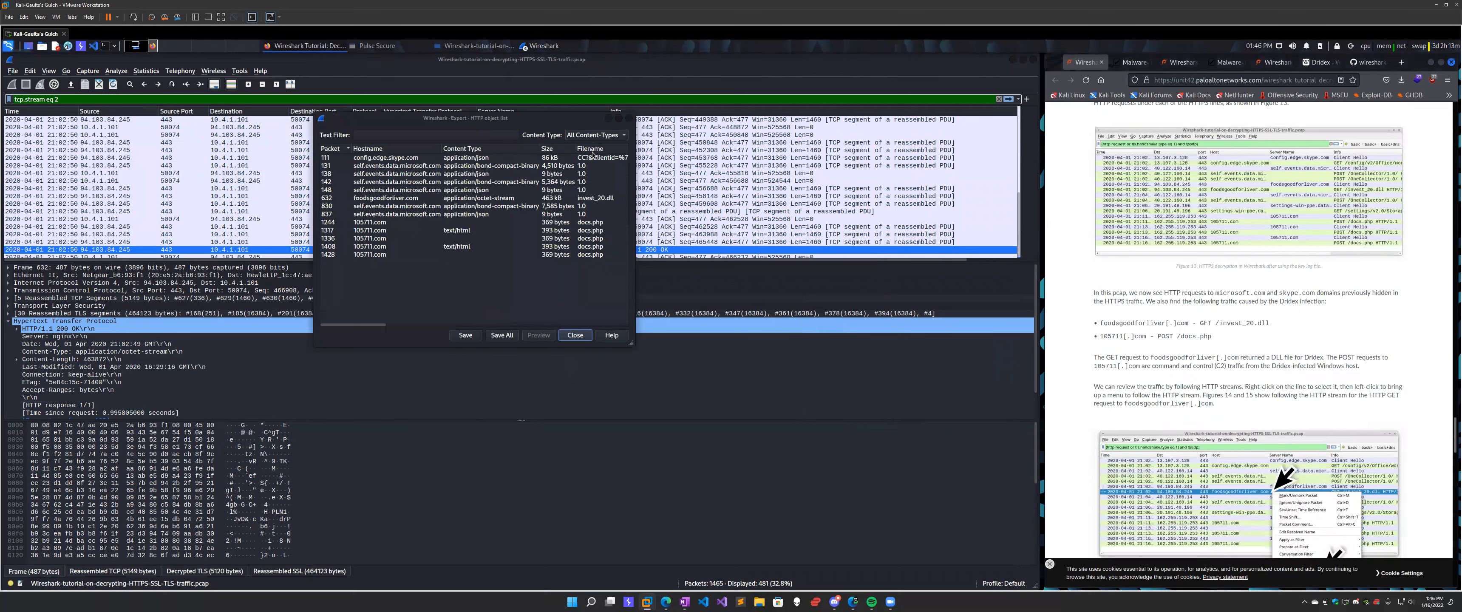
pyautogui.scroll(-4, 1117, 397)
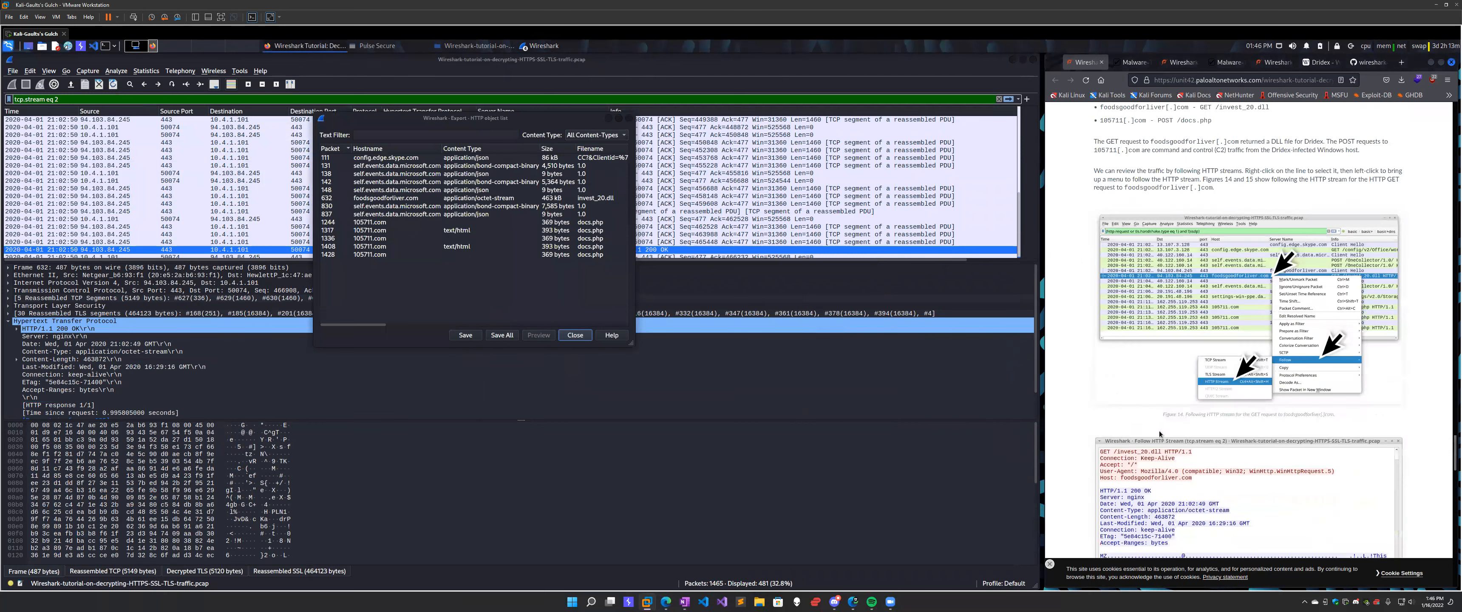
pyautogui.scroll(-2, 1160, 435)
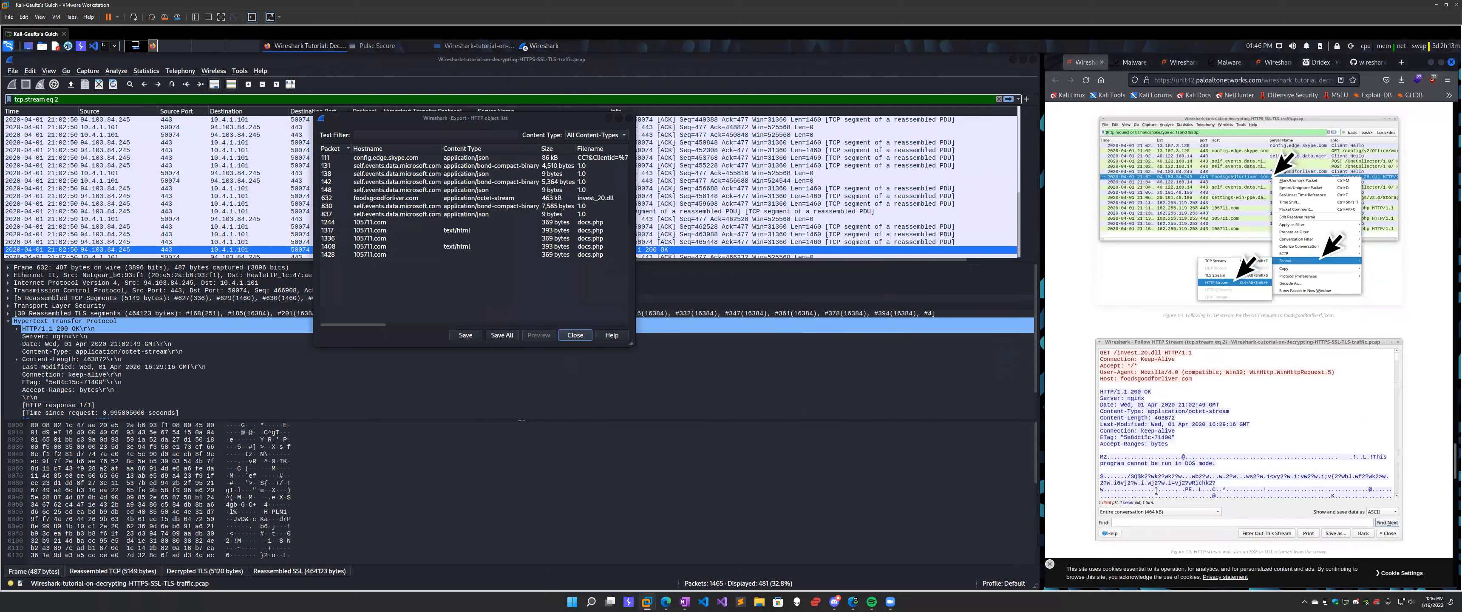
pyautogui.scroll(-3, 1153, 494)
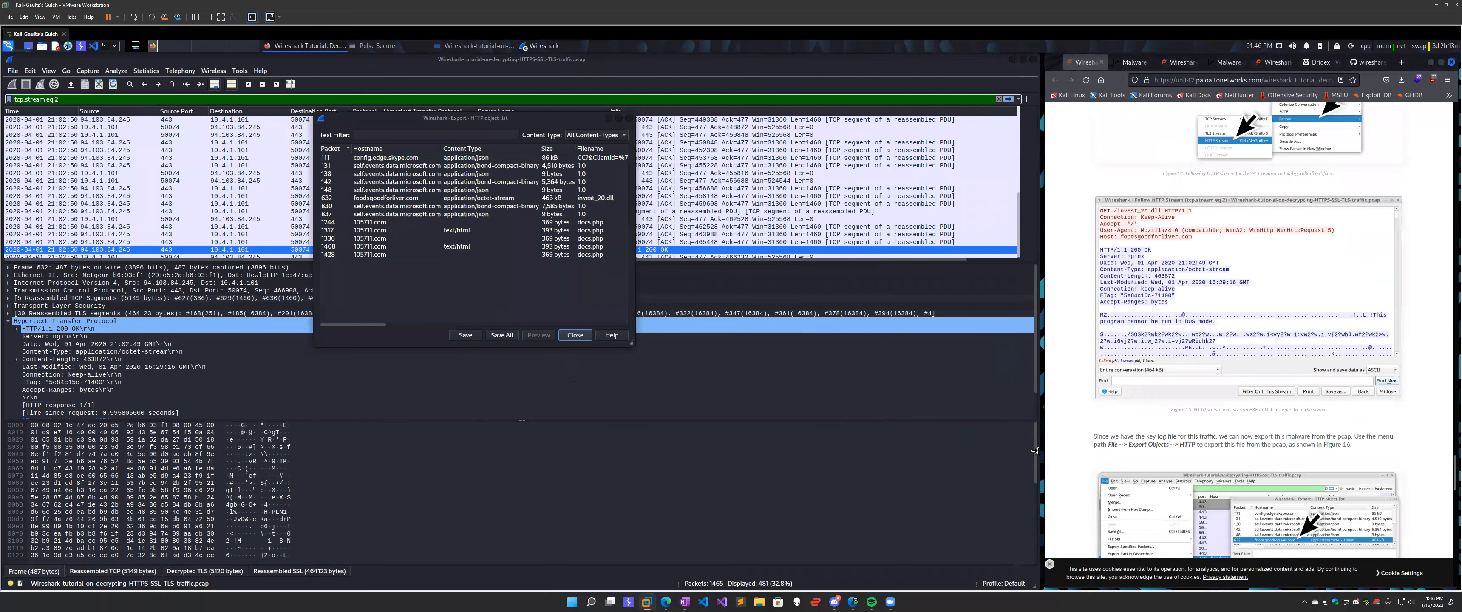
pyautogui.scroll(-1, 1162, 465)
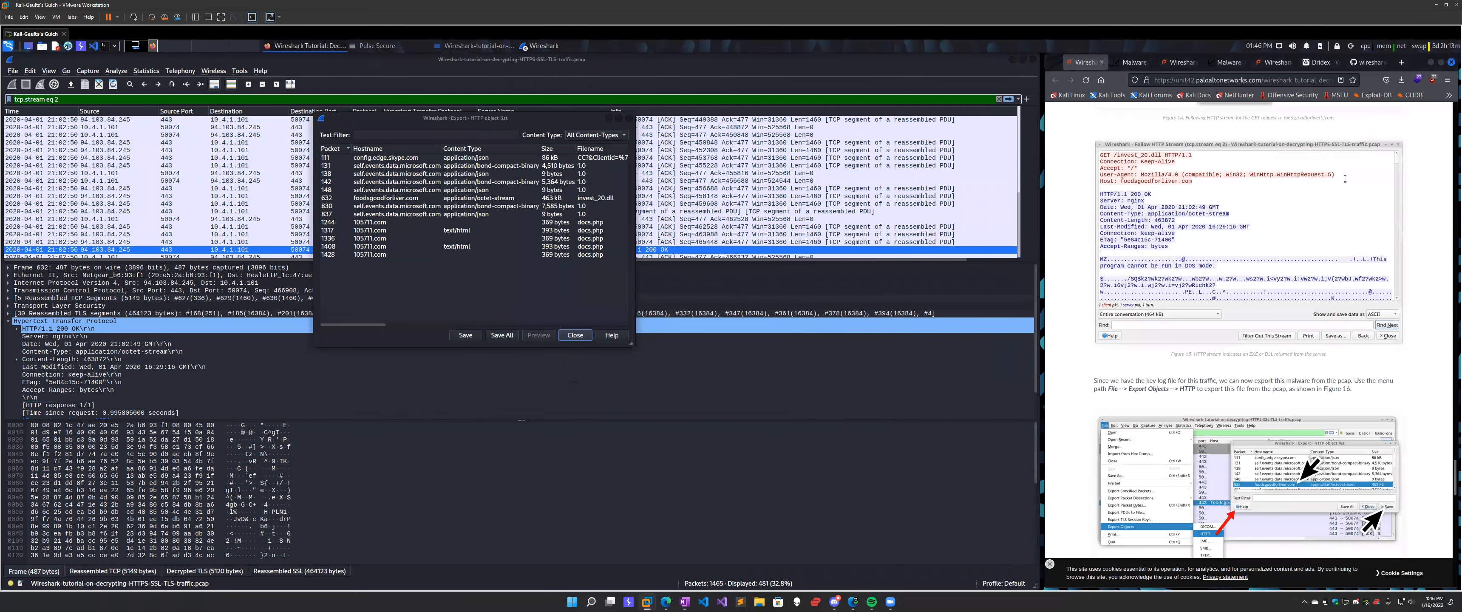
pyautogui.scroll(-2, 1265, 170)
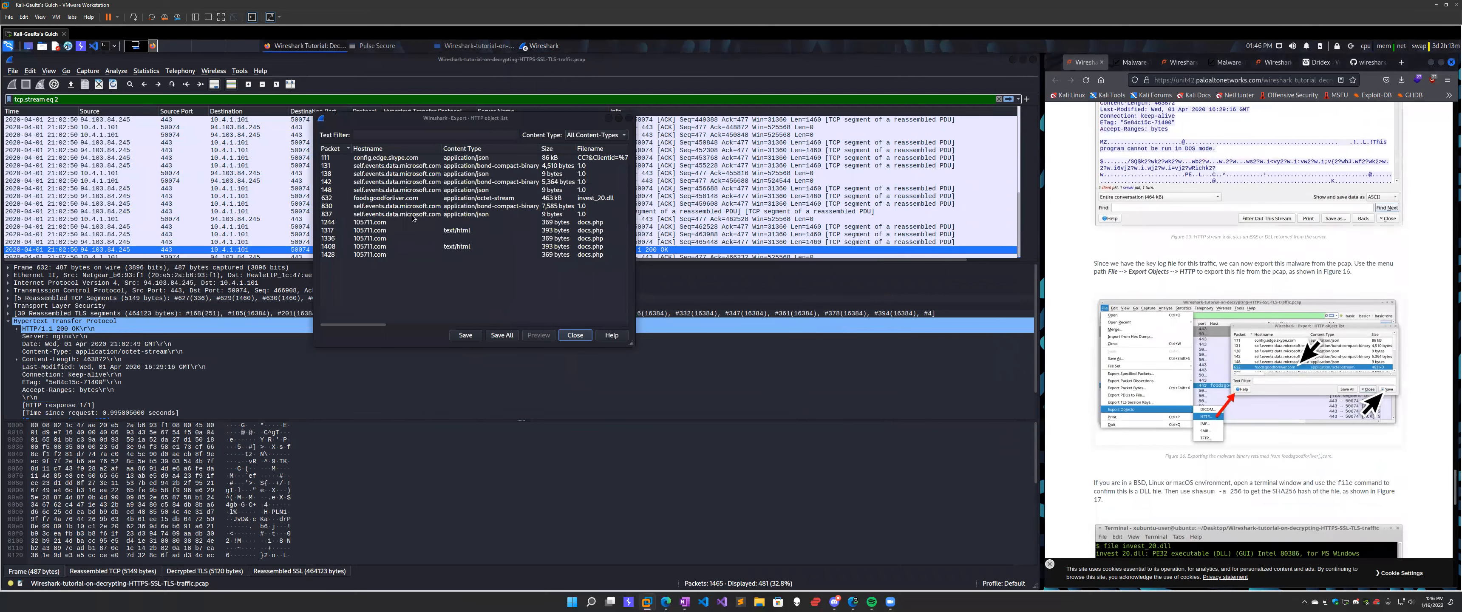
pyautogui.scroll(-1, 1248, 330)
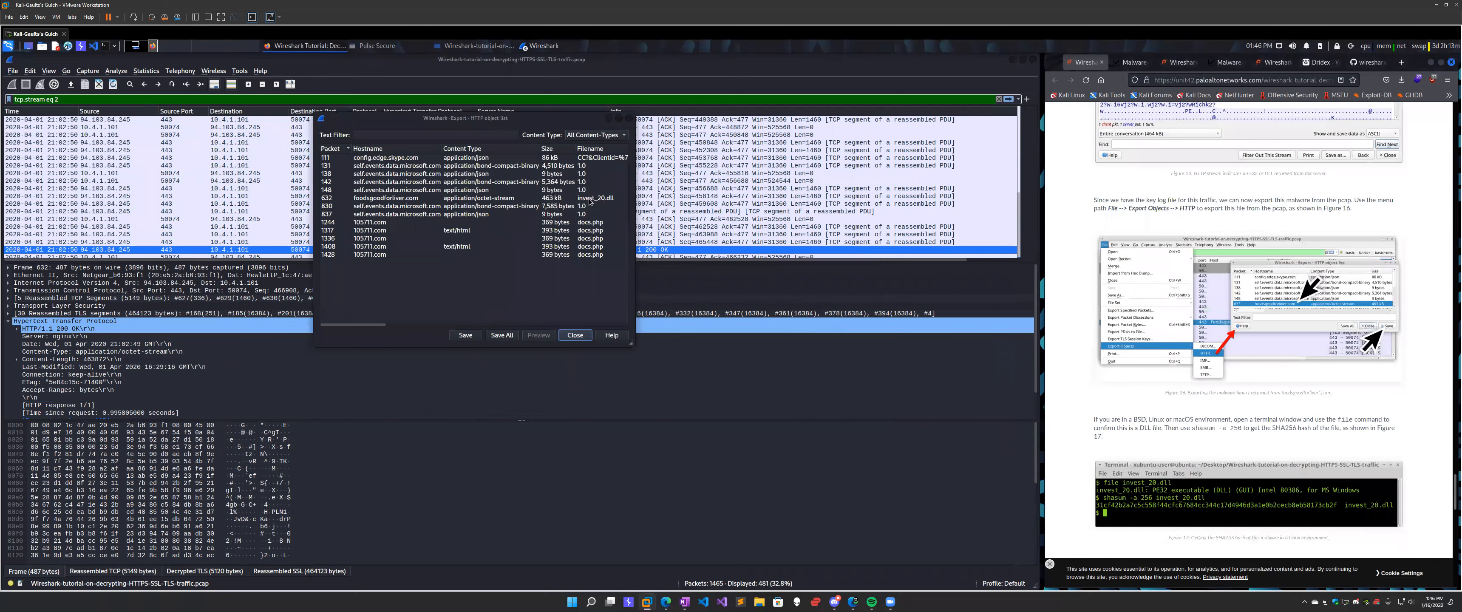
pyautogui.press('Down')
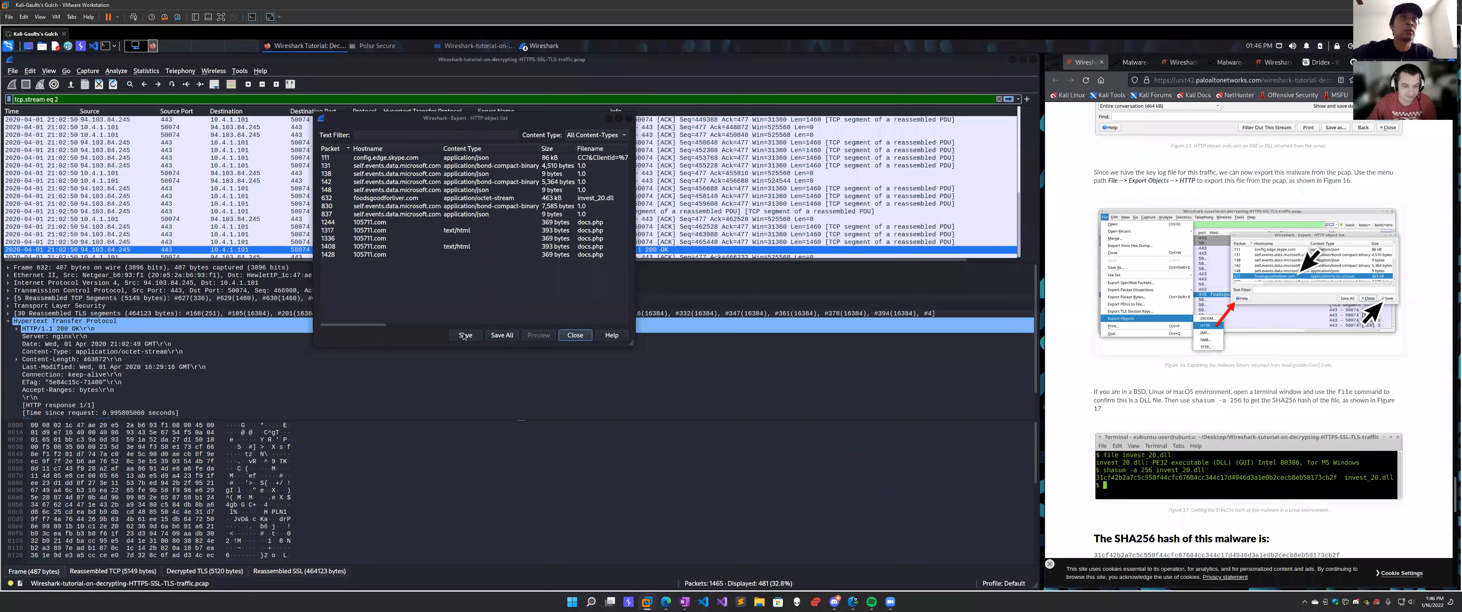
# Export the invest_20.dll HTTP object into the Wireshark tutorial folder, keeping its file name.
pyautogui.click(582, 286)
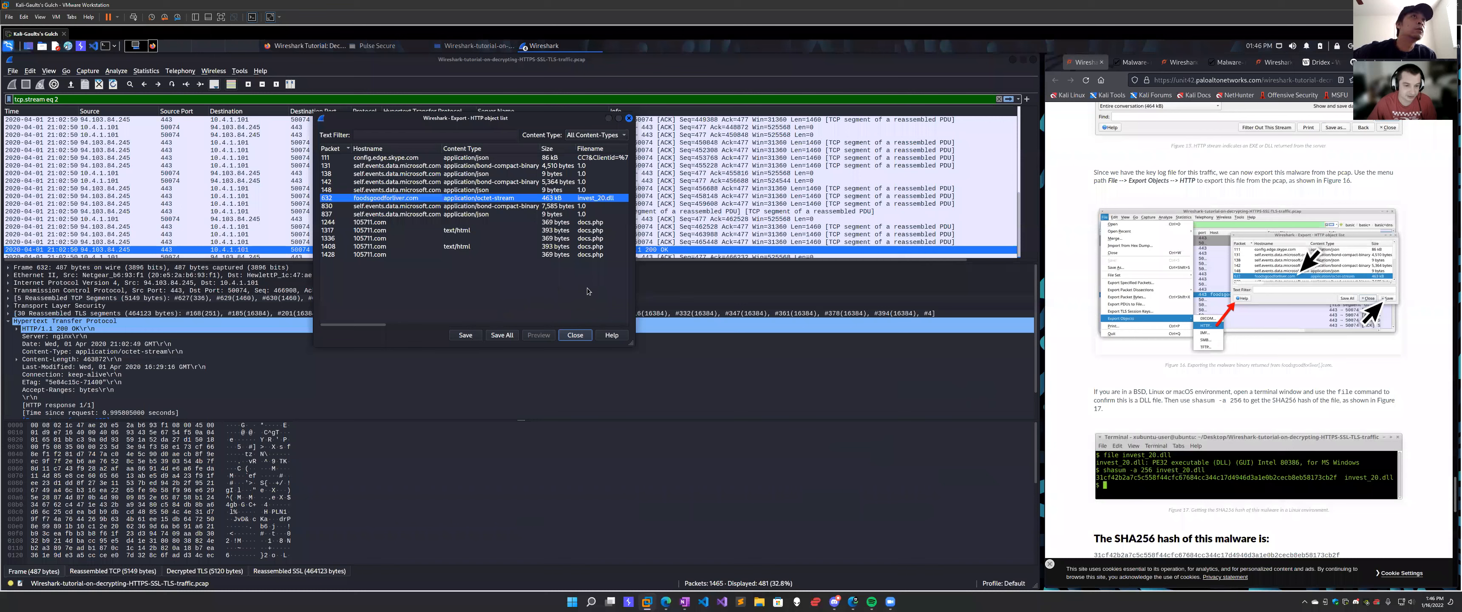
pyautogui.click(465, 335)
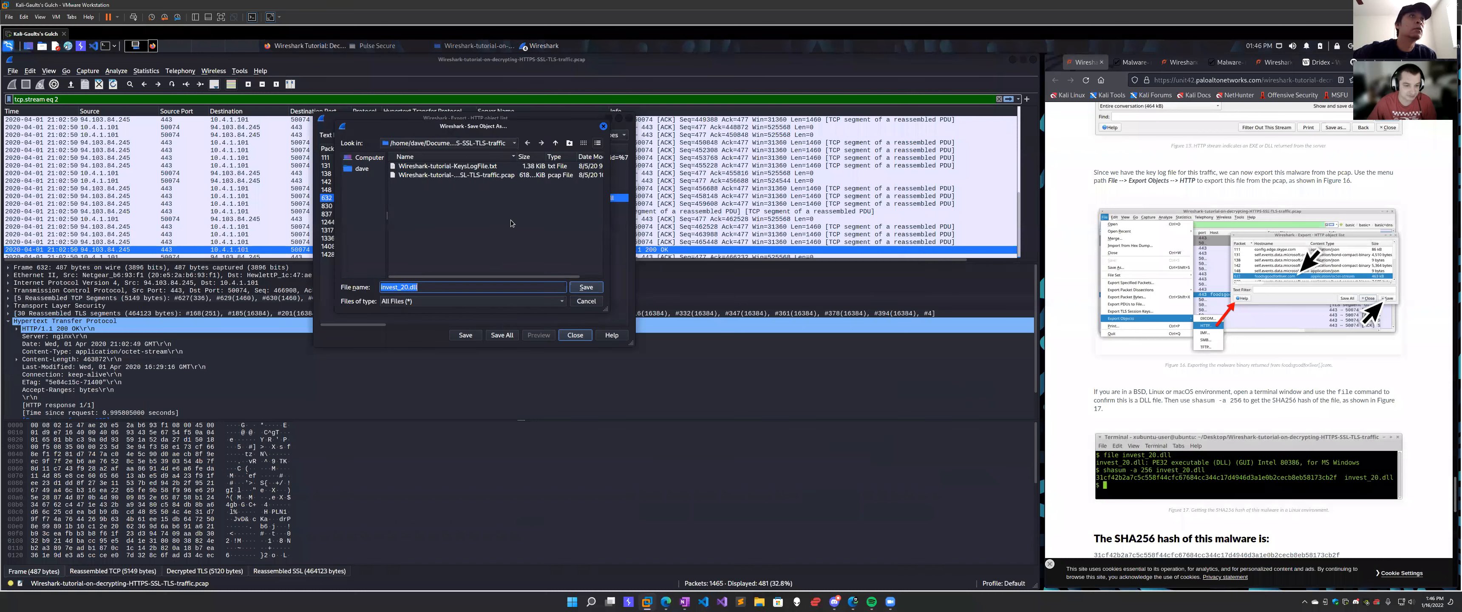
pyautogui.press('Return')
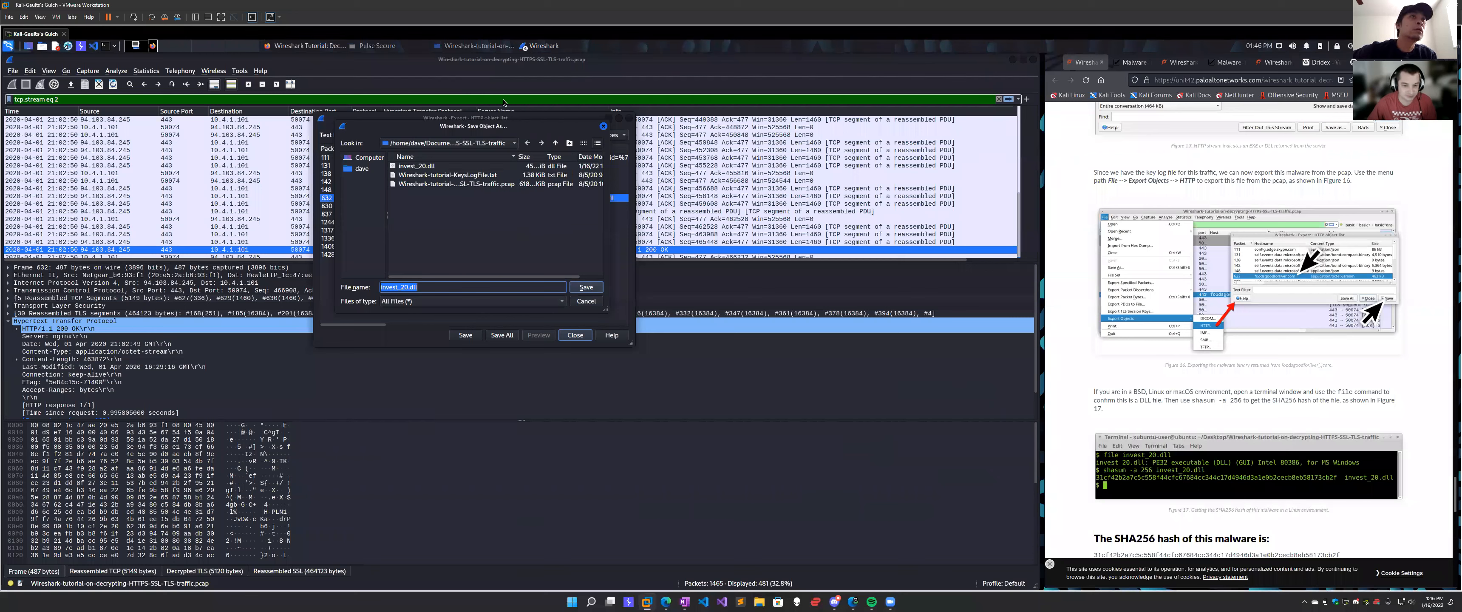
# Open a terminal in the tutorial folder and check the exported DLL's type with file invest_20.dll.
pyautogui.click(789, 382)
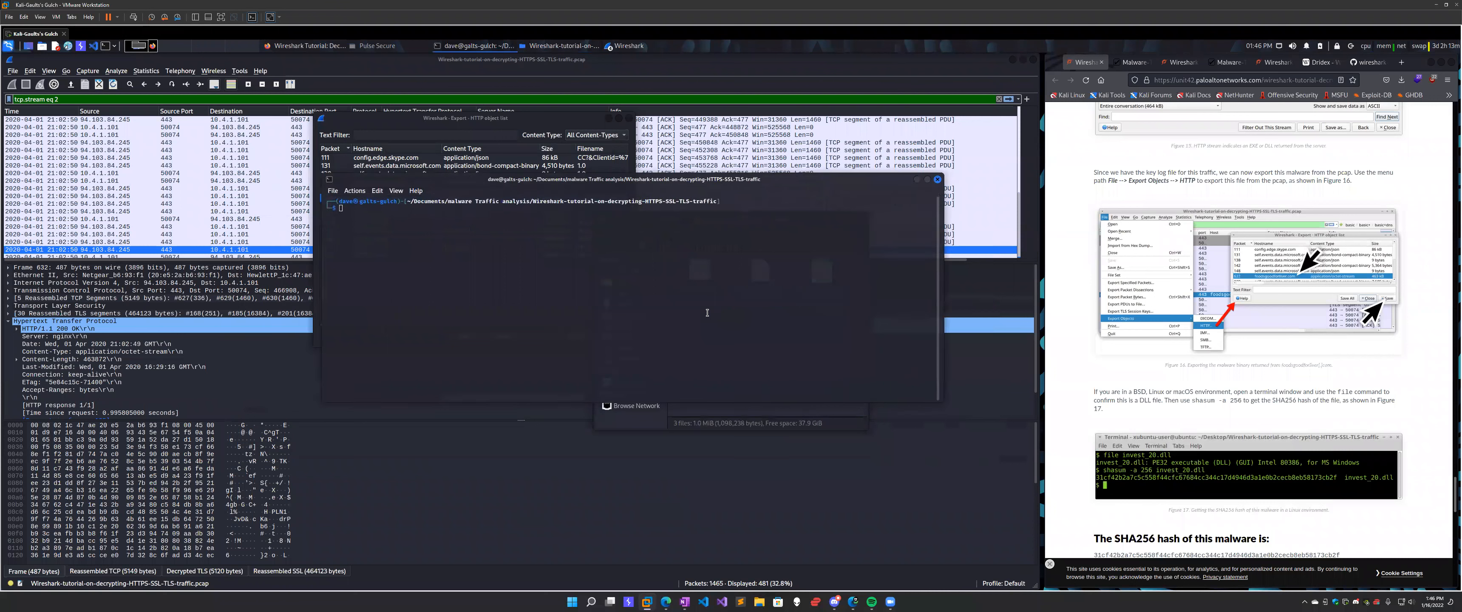
pyautogui.write('f')
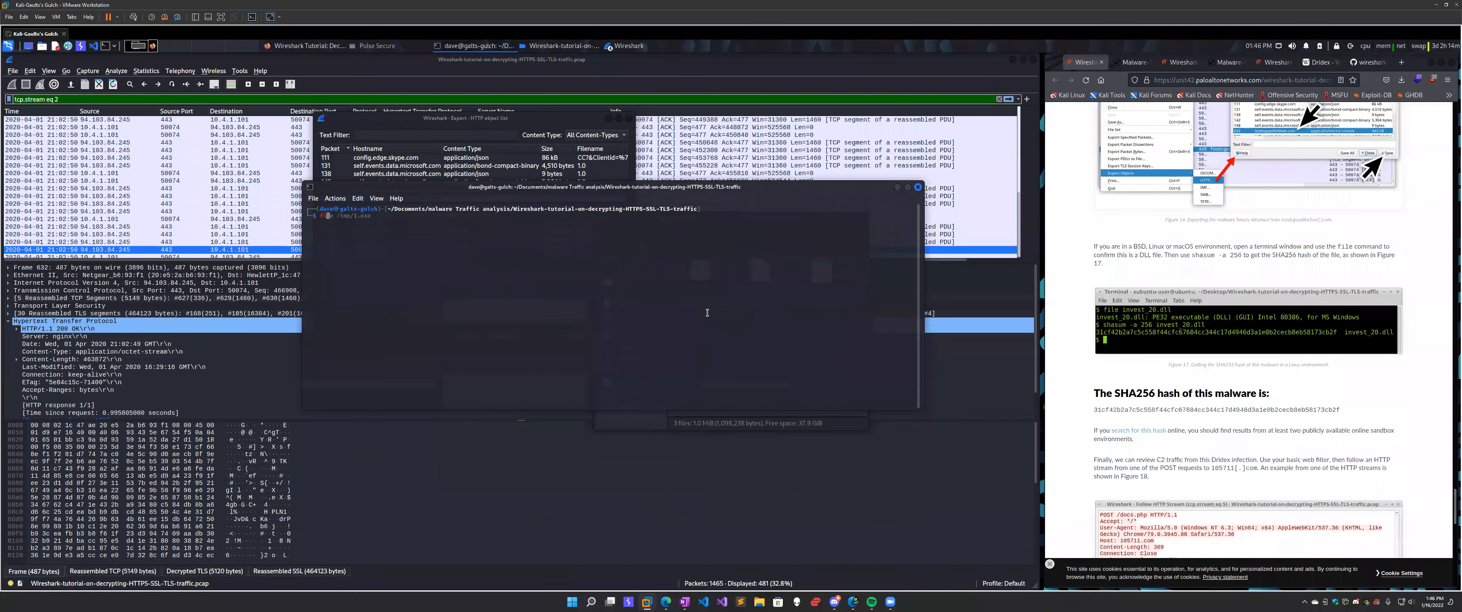
pyautogui.write('ile')
pyautogui.write('invest_20.dll')
pyautogui.press('Return')
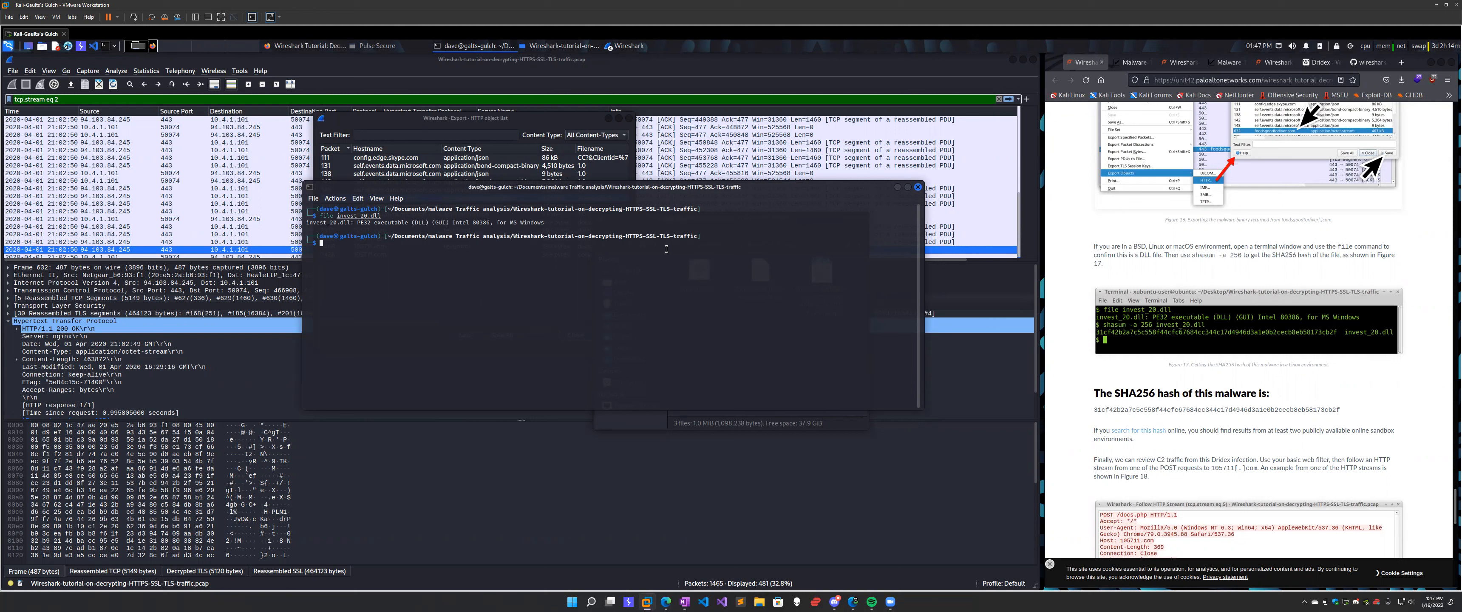
# Check the tutorial's hashing instructions and compute the DLL's SHA256 with shasum -a 256 invest_20.dll.
pyautogui.click(1137, 486)
pyautogui.scroll(-2, 1137, 487)
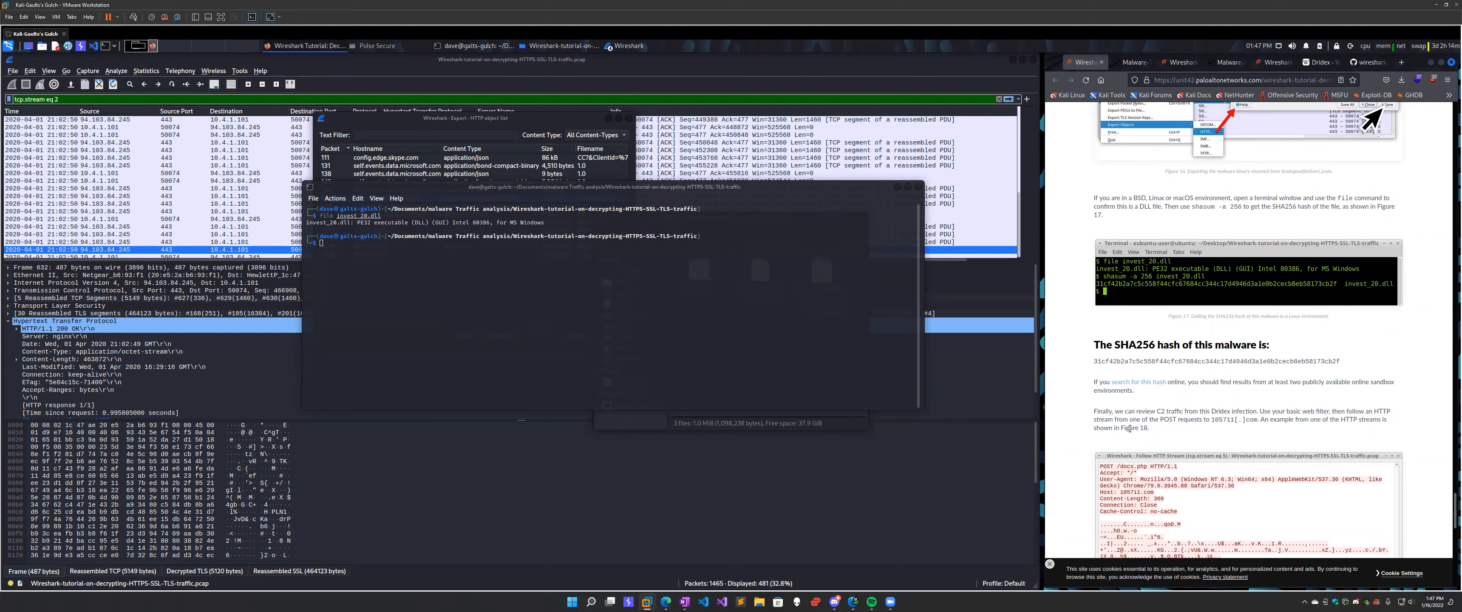
pyautogui.click(656, 317)
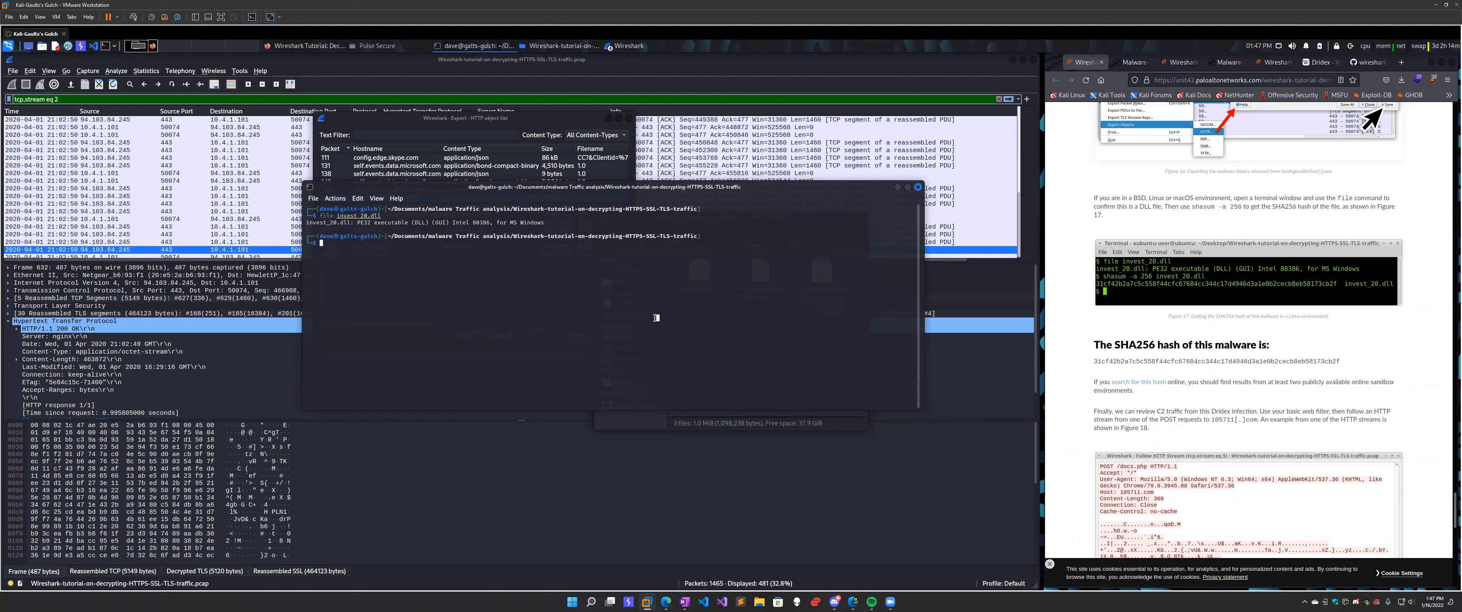
pyautogui.write('shasum')
pyautogui.write('-a 256 invest_20.dll')
pyautogui.press('Return')
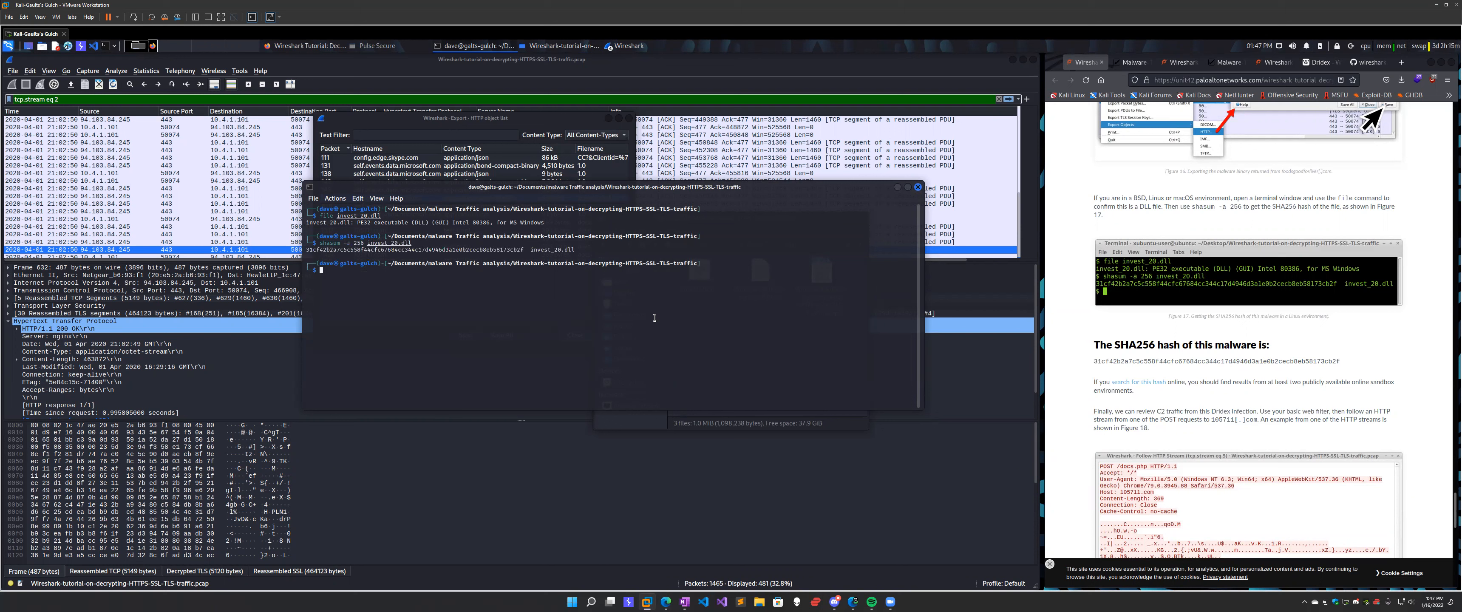
# Copy the computed SHA256 hash of invest_20.dll from the terminal output.
pyautogui.moveTo(522, 248); pyautogui.dragTo(305, 250)
pyautogui.rightClick(308, 249)
pyautogui.click(339, 255)
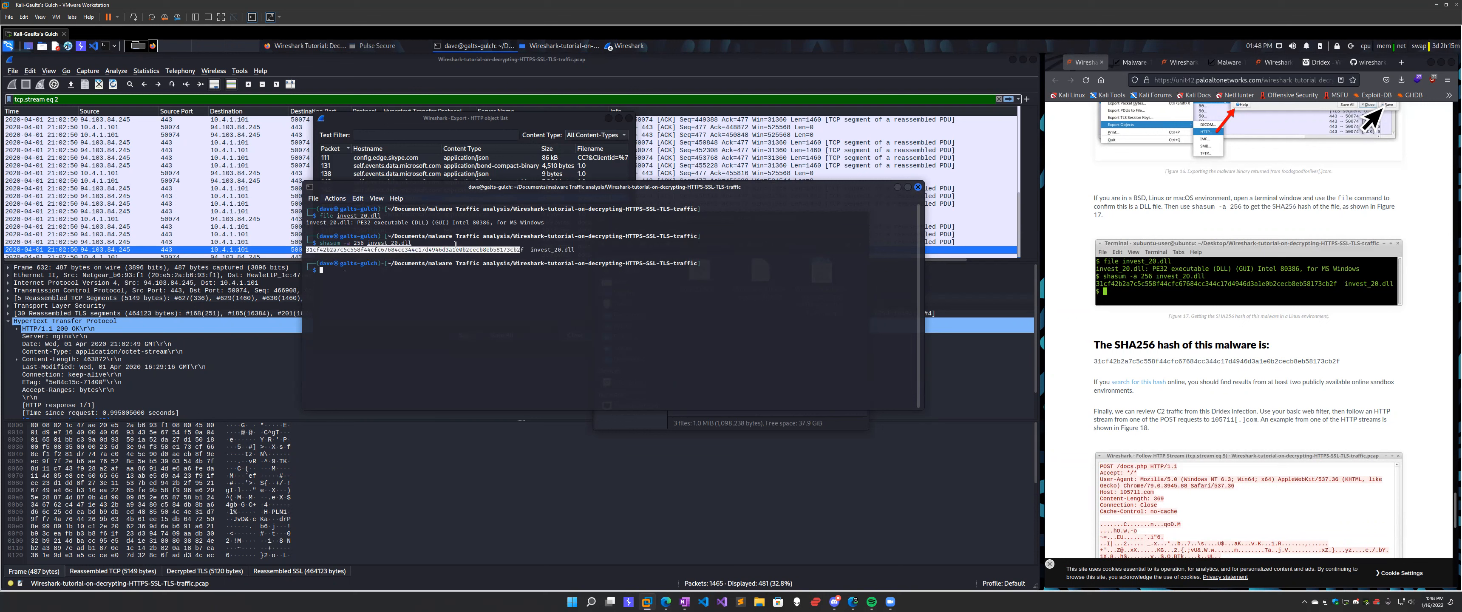
# Run the tutorial's linked web search for the malware hash, open the first ANY.RUN report separately, and look through the results.
pyautogui.middleClick(1131, 386)
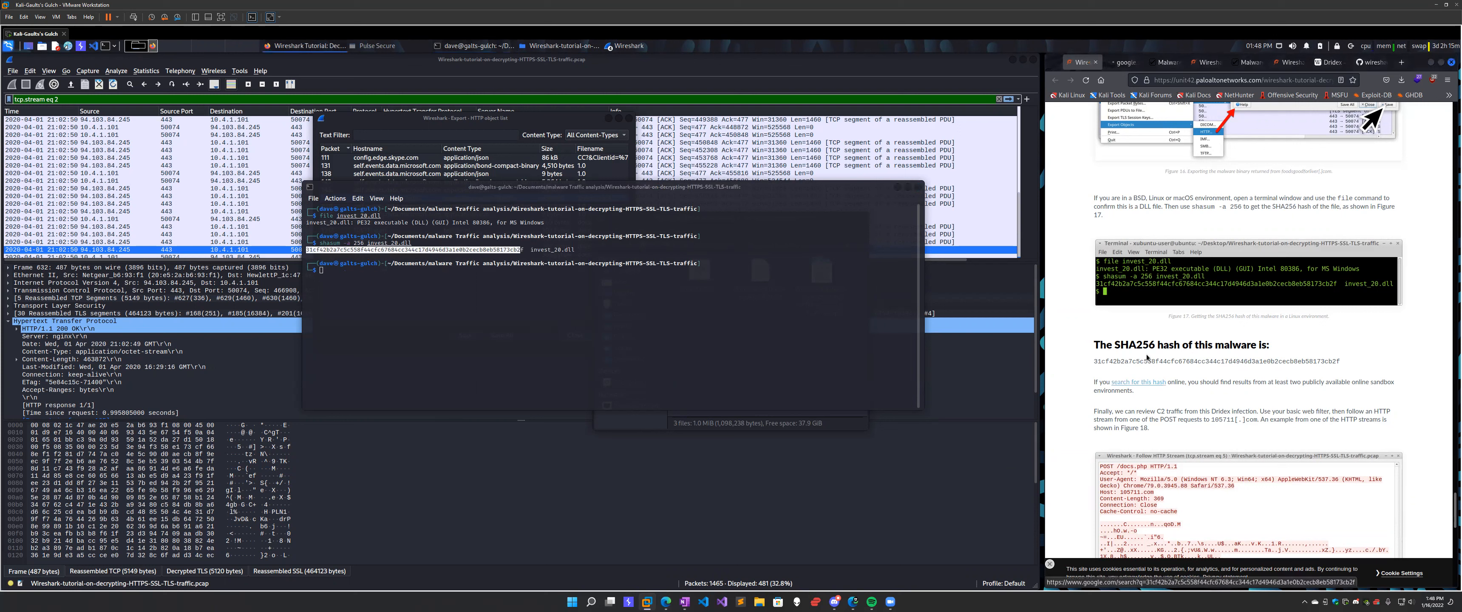
pyautogui.click(1124, 63)
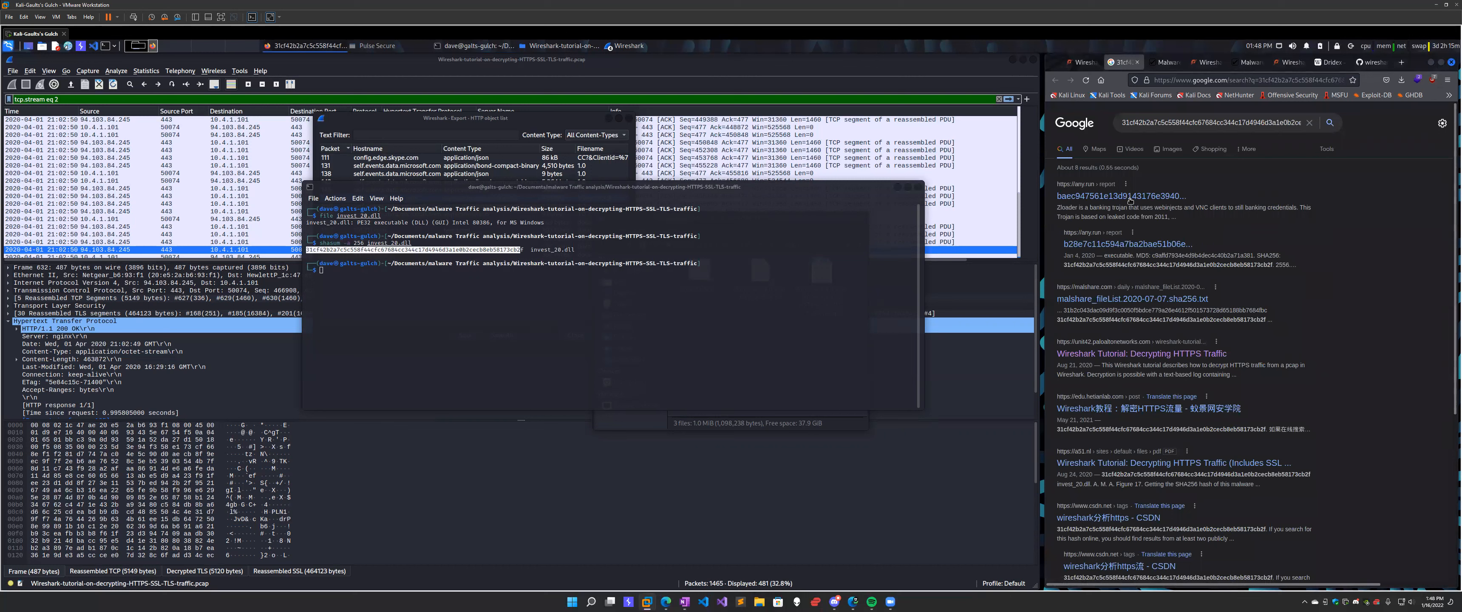
pyautogui.middleClick(1192, 287)
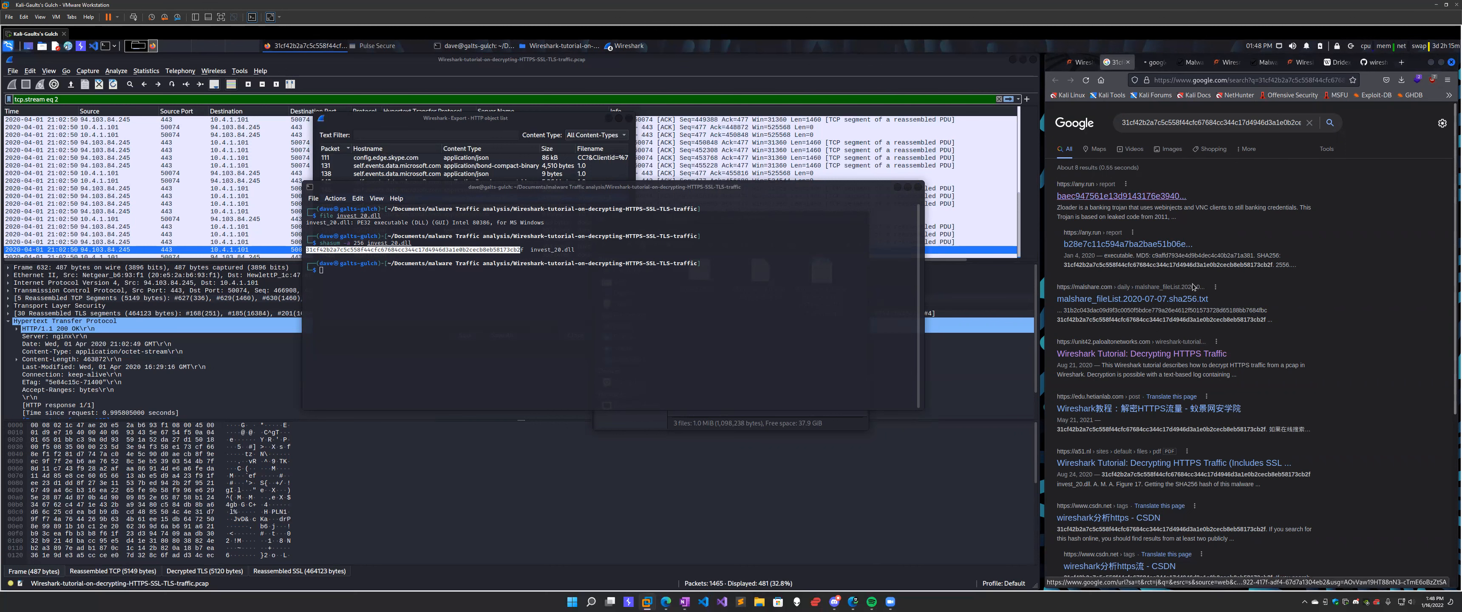
pyautogui.scroll(-3, 1193, 287)
pyautogui.scroll(-3, 1192, 318)
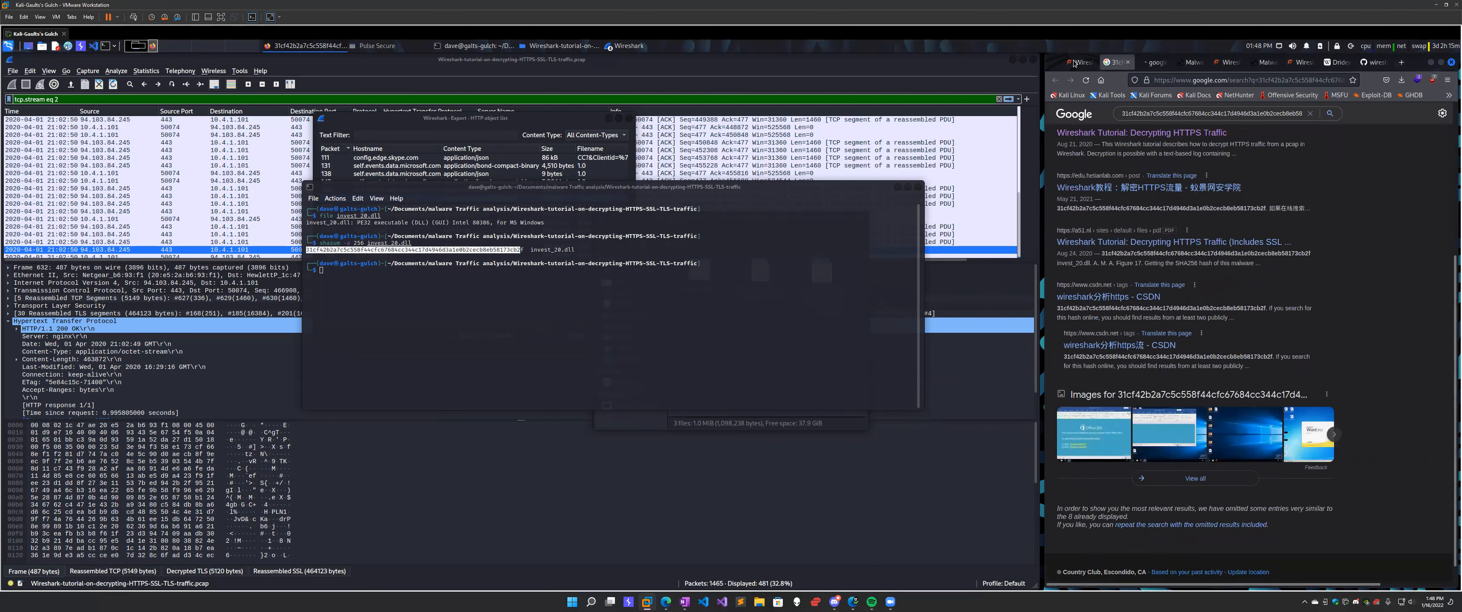
pyautogui.scroll(3, 1192, 318)
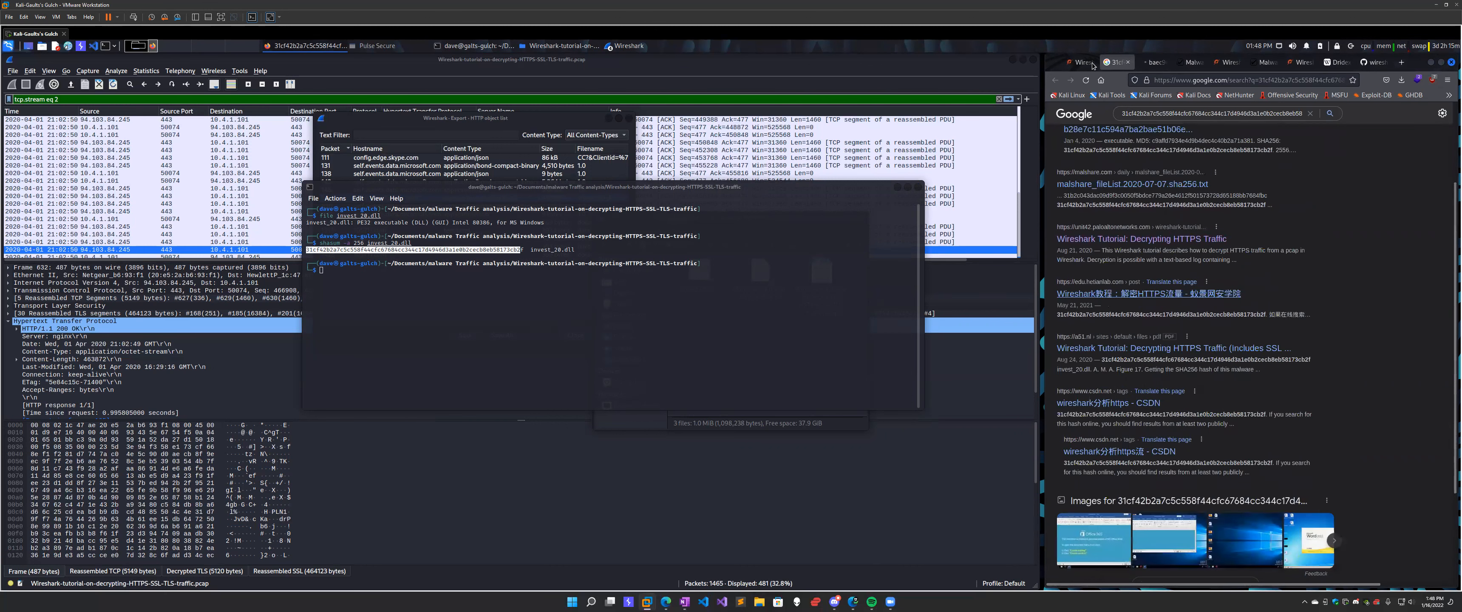
pyautogui.click(1085, 62)
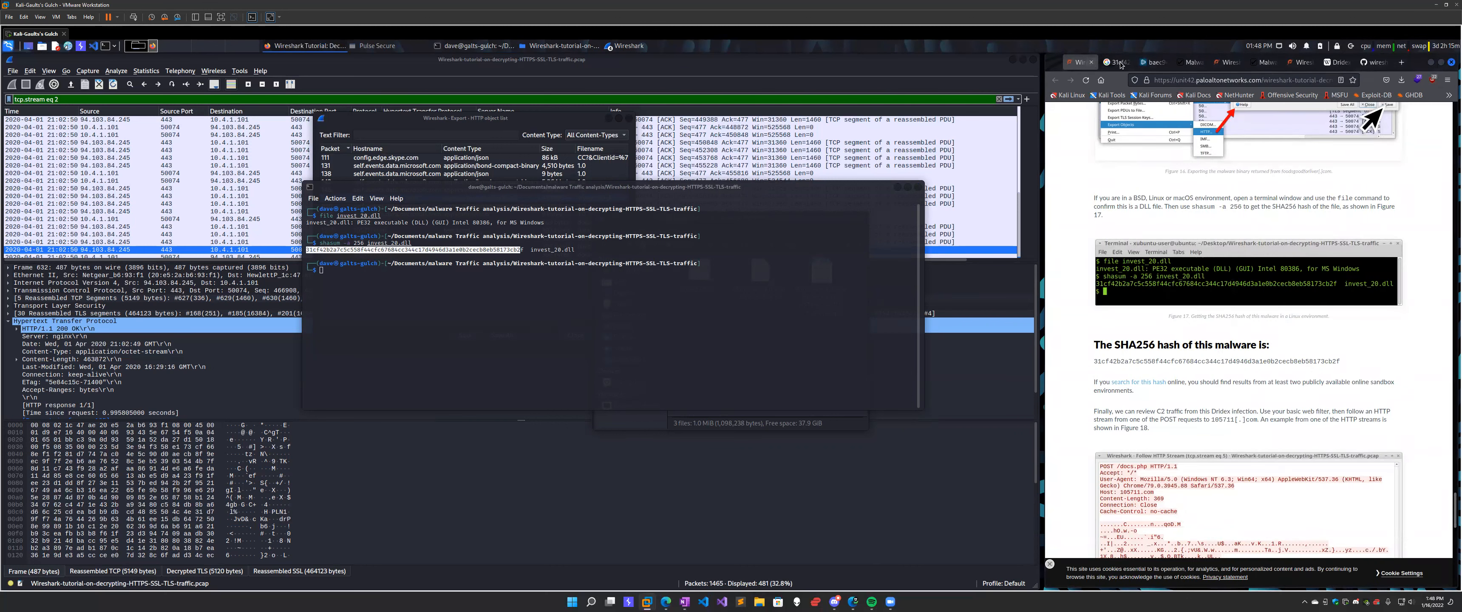
# Examine the ANY.RUN report's general info, behavior activities and static information.
pyautogui.click(1152, 62)
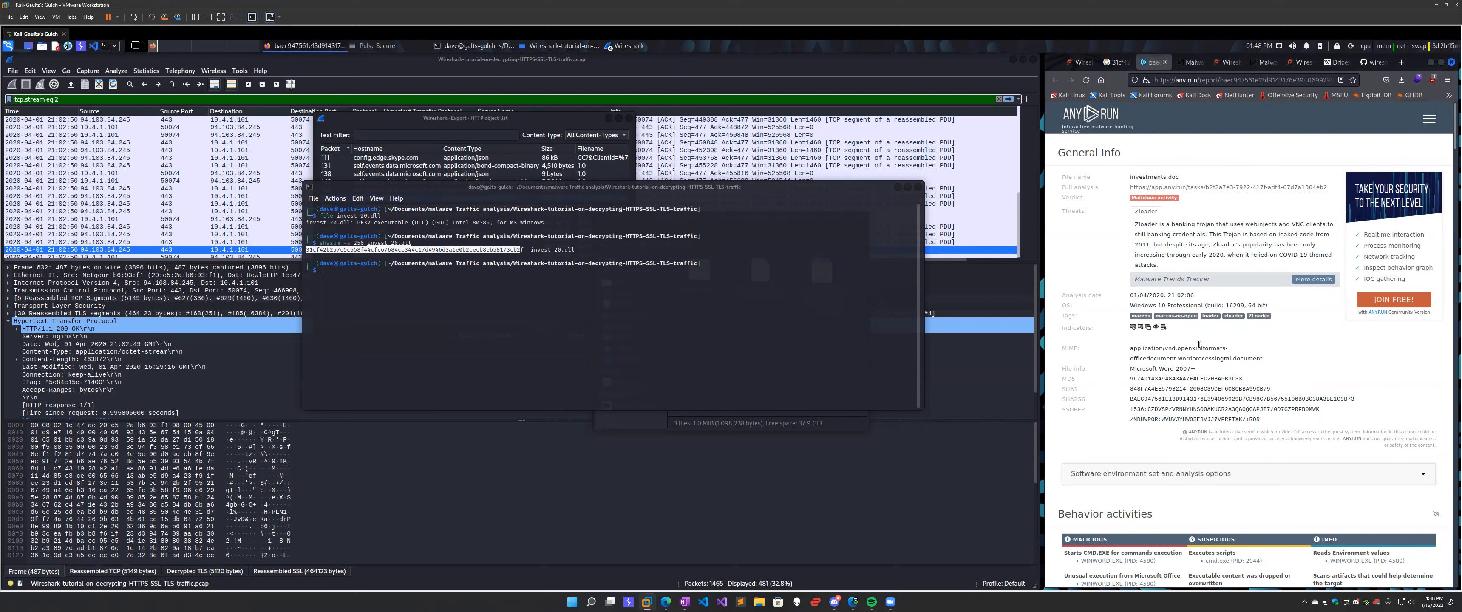
pyautogui.scroll(-3, 1200, 340)
pyautogui.scroll(-6, 1200, 348)
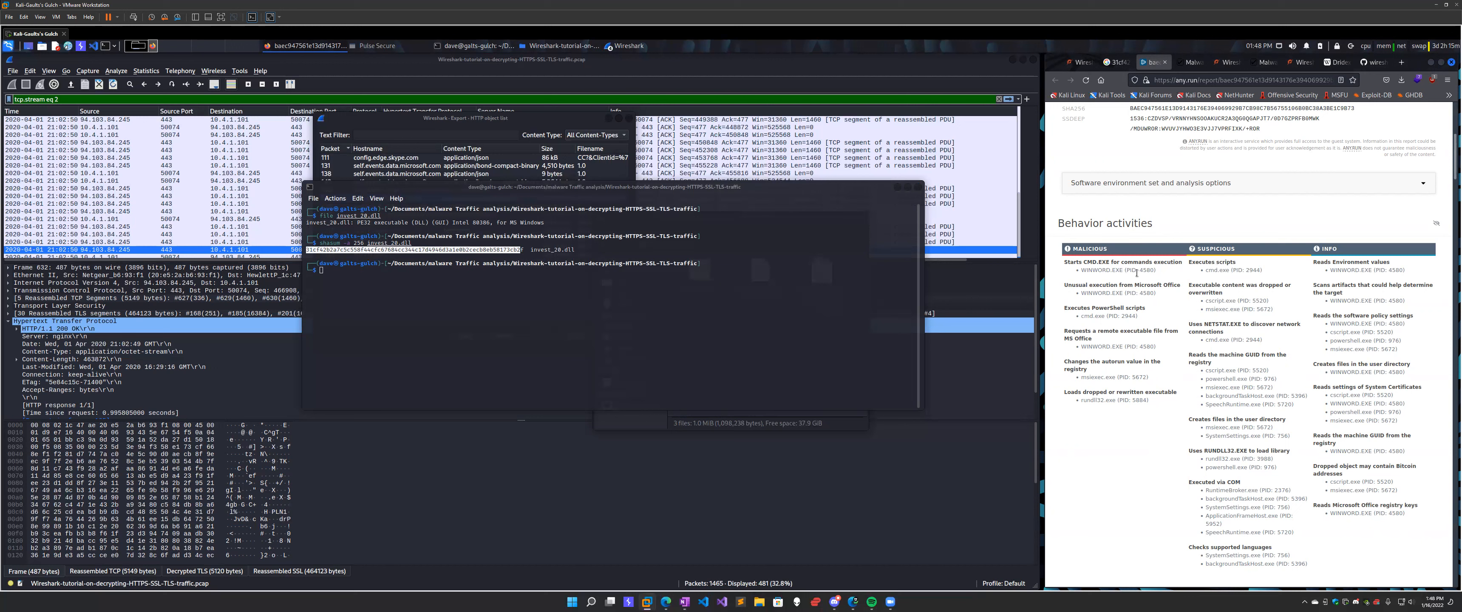
pyautogui.scroll(-3, 1169, 425)
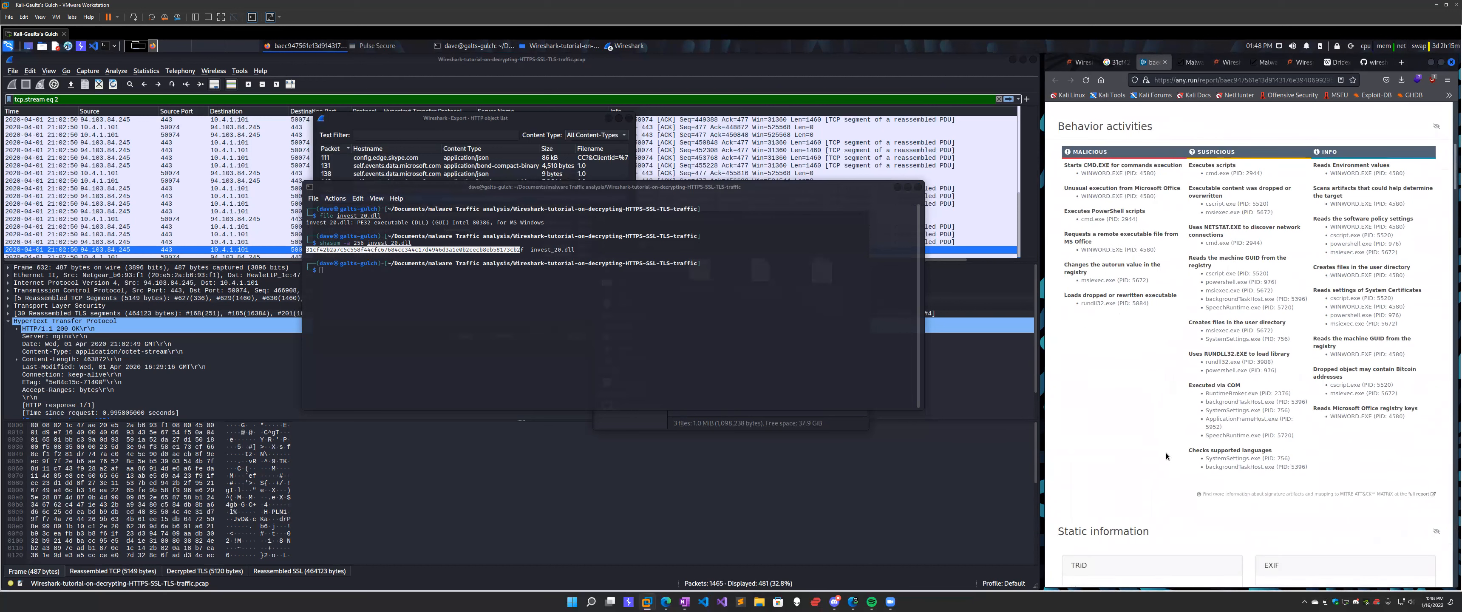
pyautogui.scroll(-3, 1164, 468)
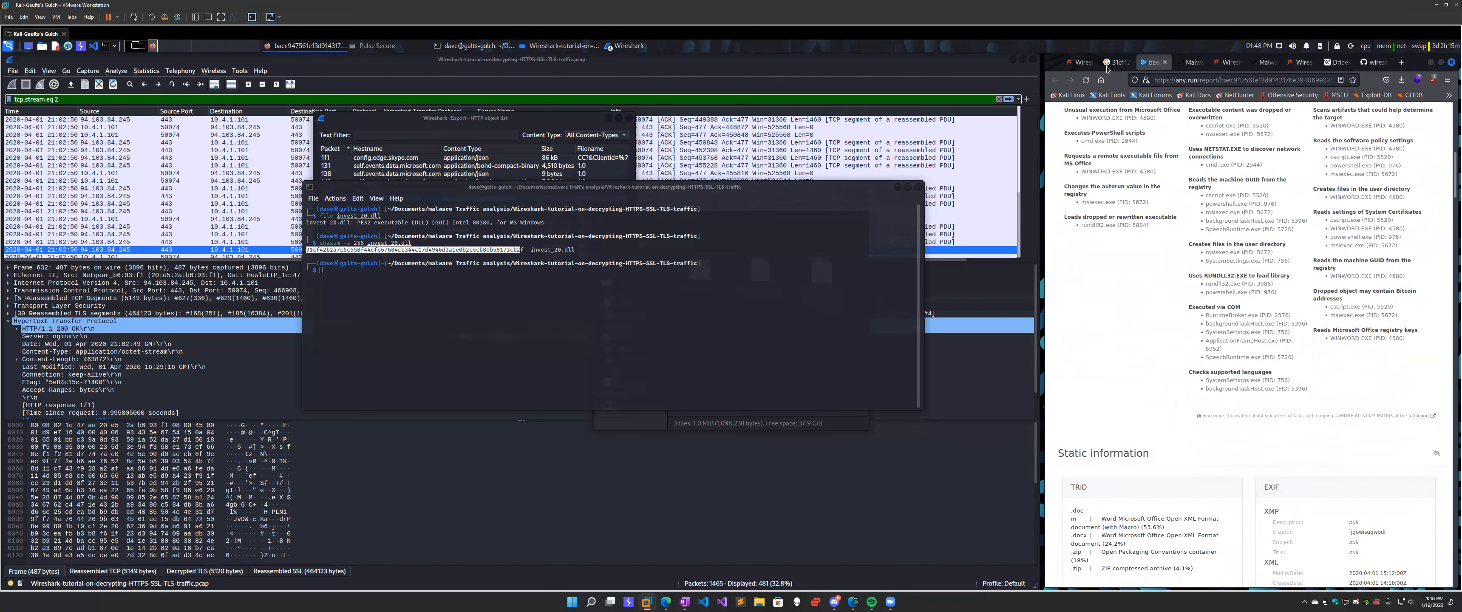
pyautogui.scroll(-3, 1135, 245)
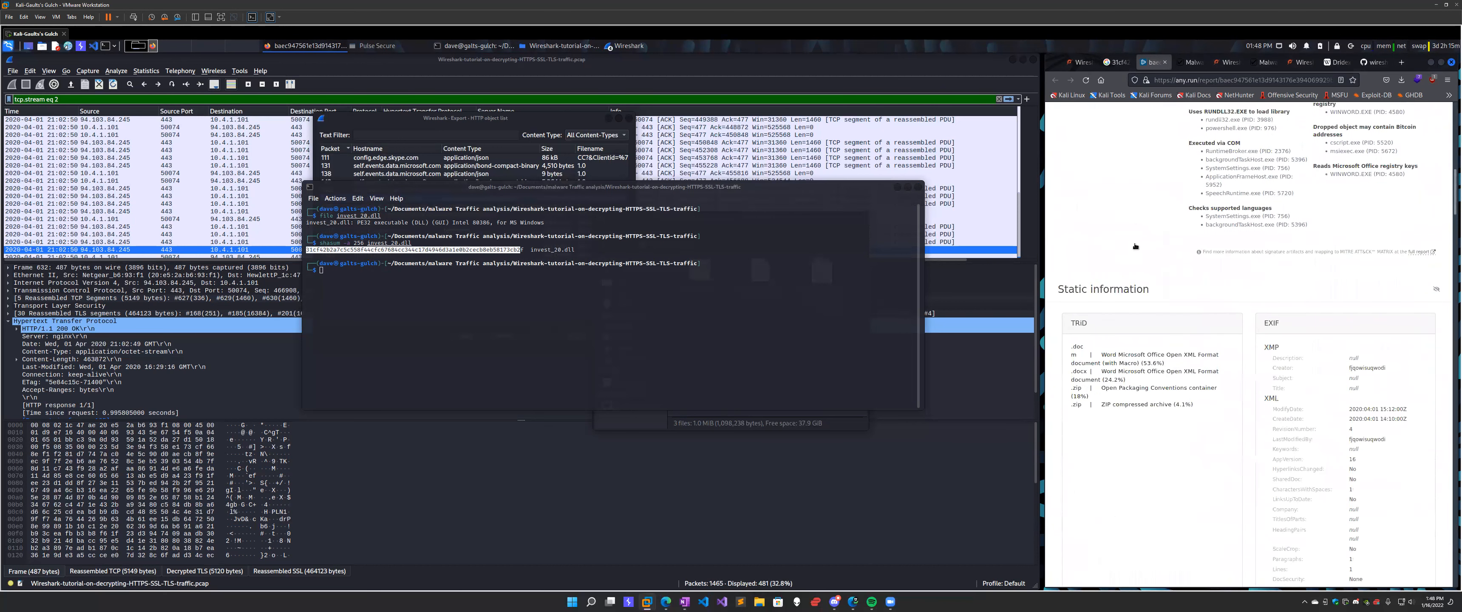
# Look over the other search results for the hash and return to the tutorial's section on the SHA256 hash and C2 traffic.
pyautogui.hotkey('ctrl', 'shift', 'Tab')
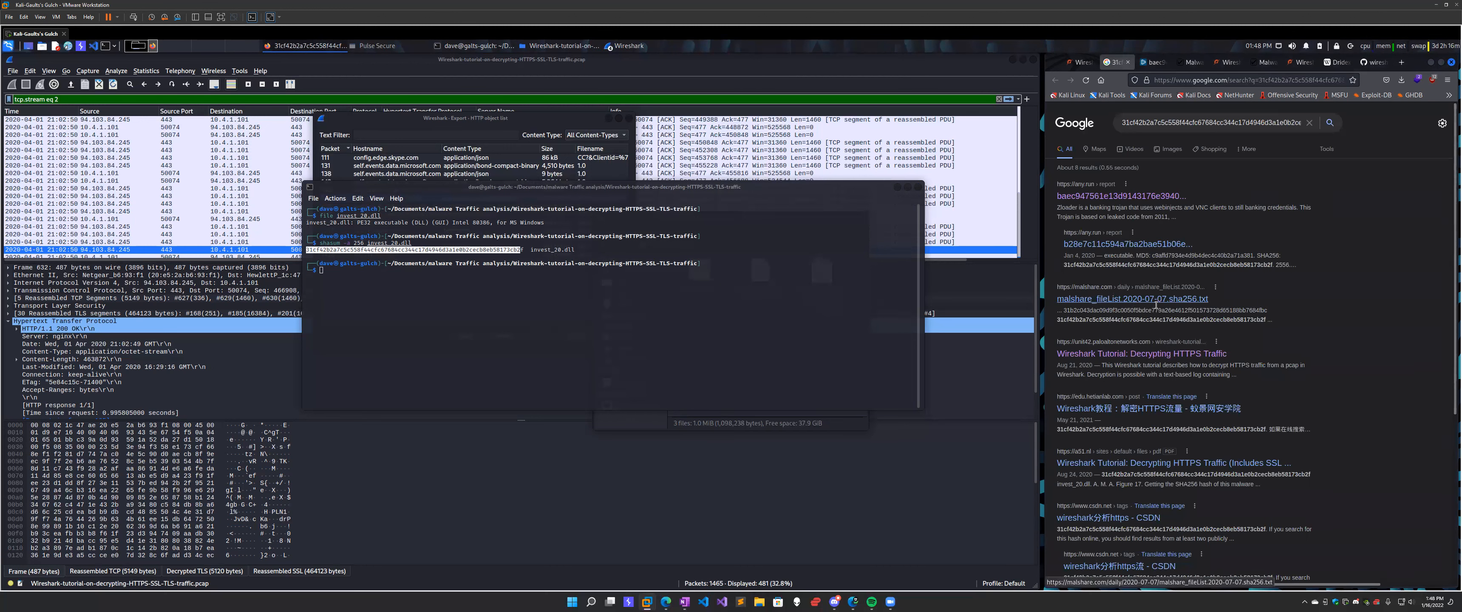
pyautogui.click(1107, 278)
pyautogui.click(1055, 79)
pyautogui.click(1081, 63)
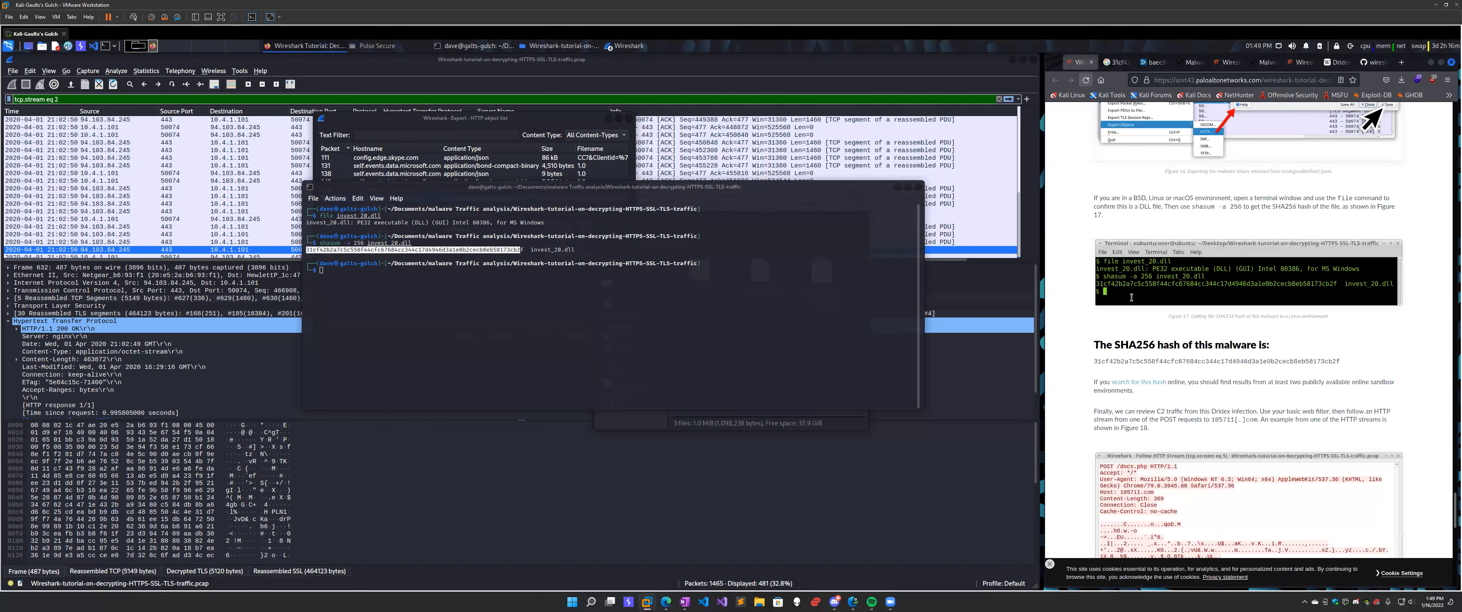
pyautogui.scroll(-1, 1095, 284)
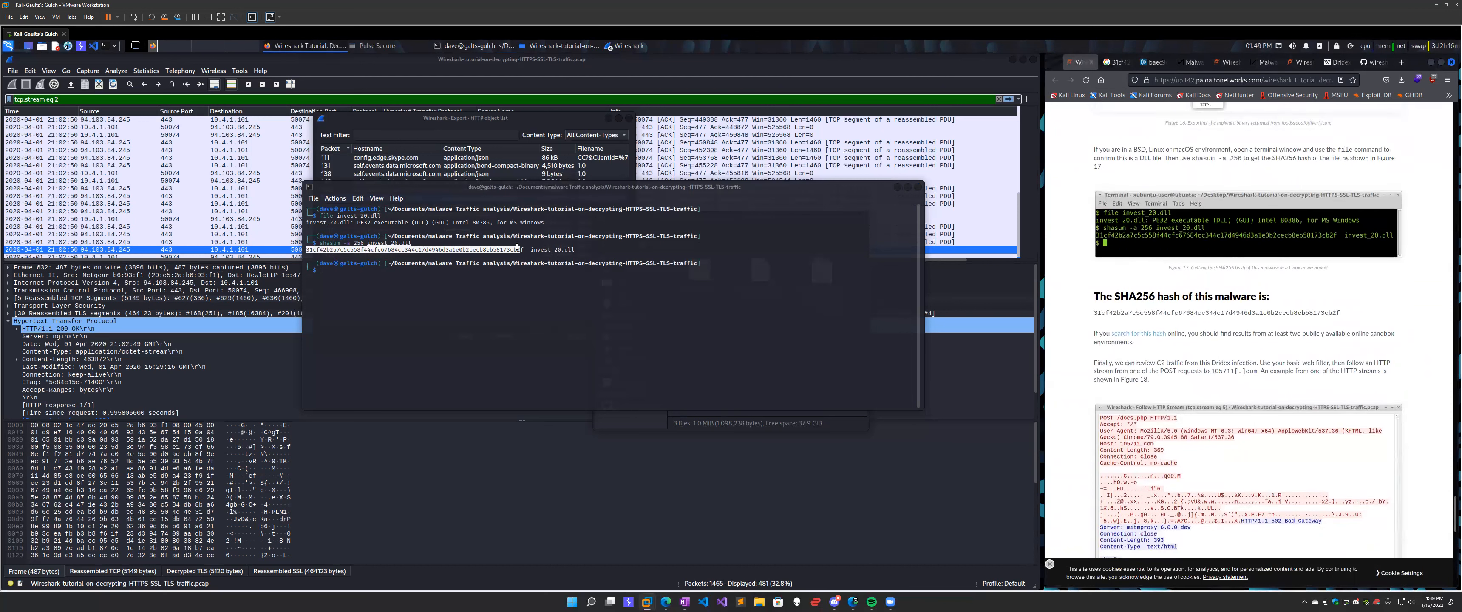
# Read the tutorial's section on reviewing Dridex C2 traffic through the conclusion, and put the terminal window away.
pyautogui.doubleClick(479, 249)
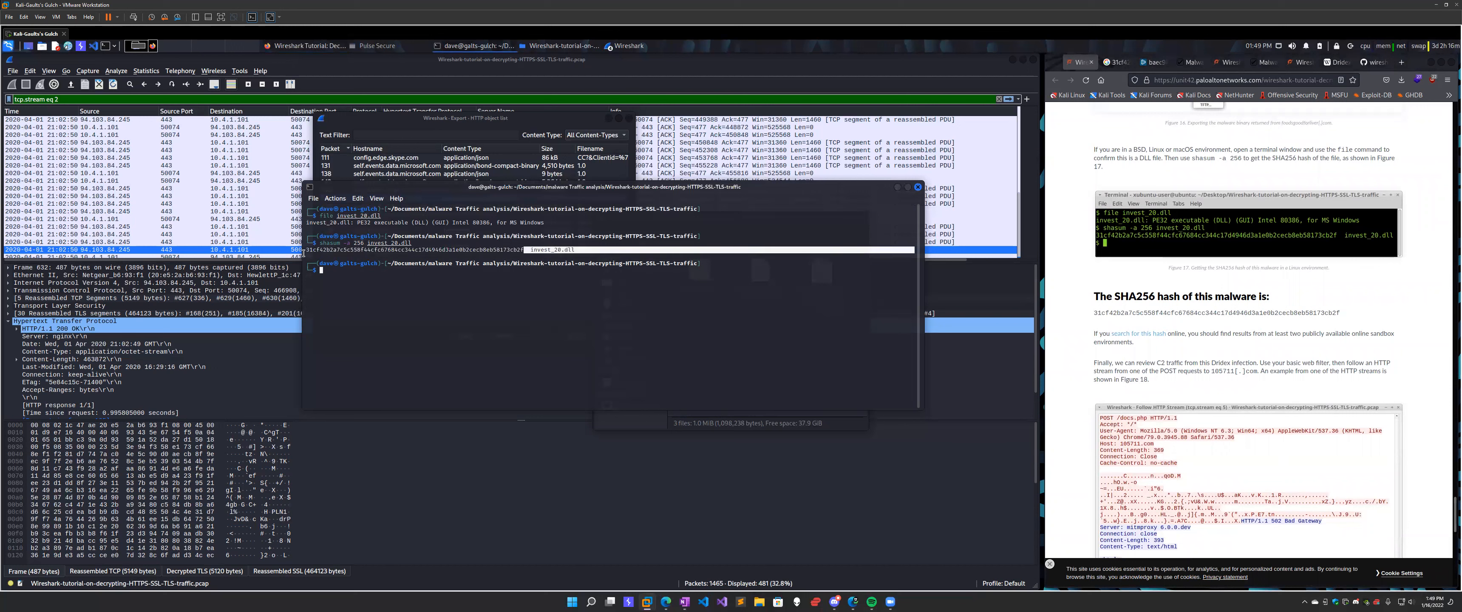
pyautogui.click(428, 242)
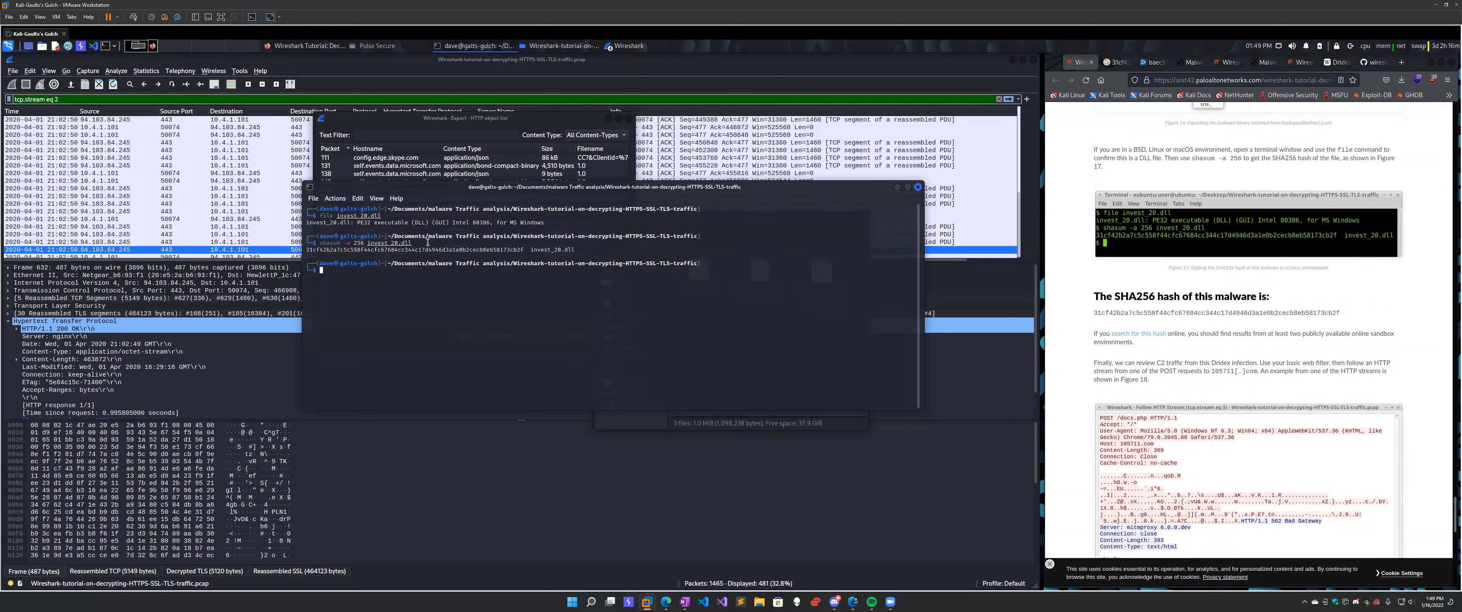
pyautogui.click(1281, 442)
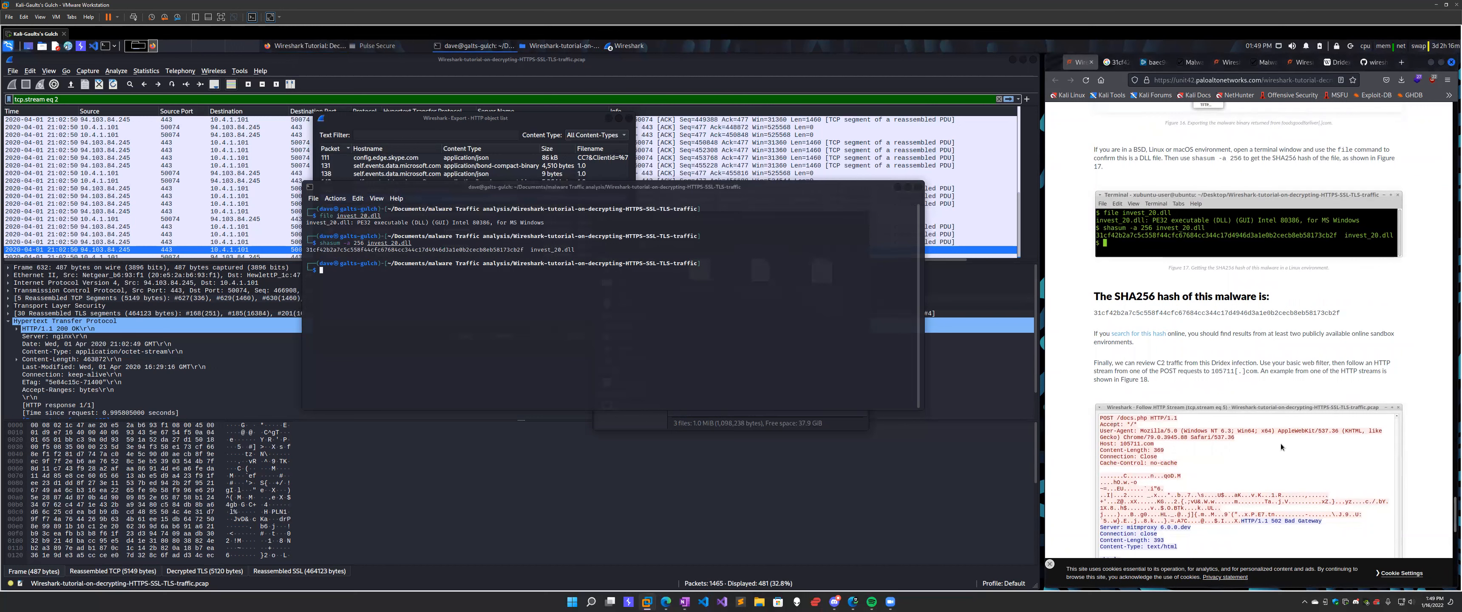
pyautogui.scroll(-3, 1281, 443)
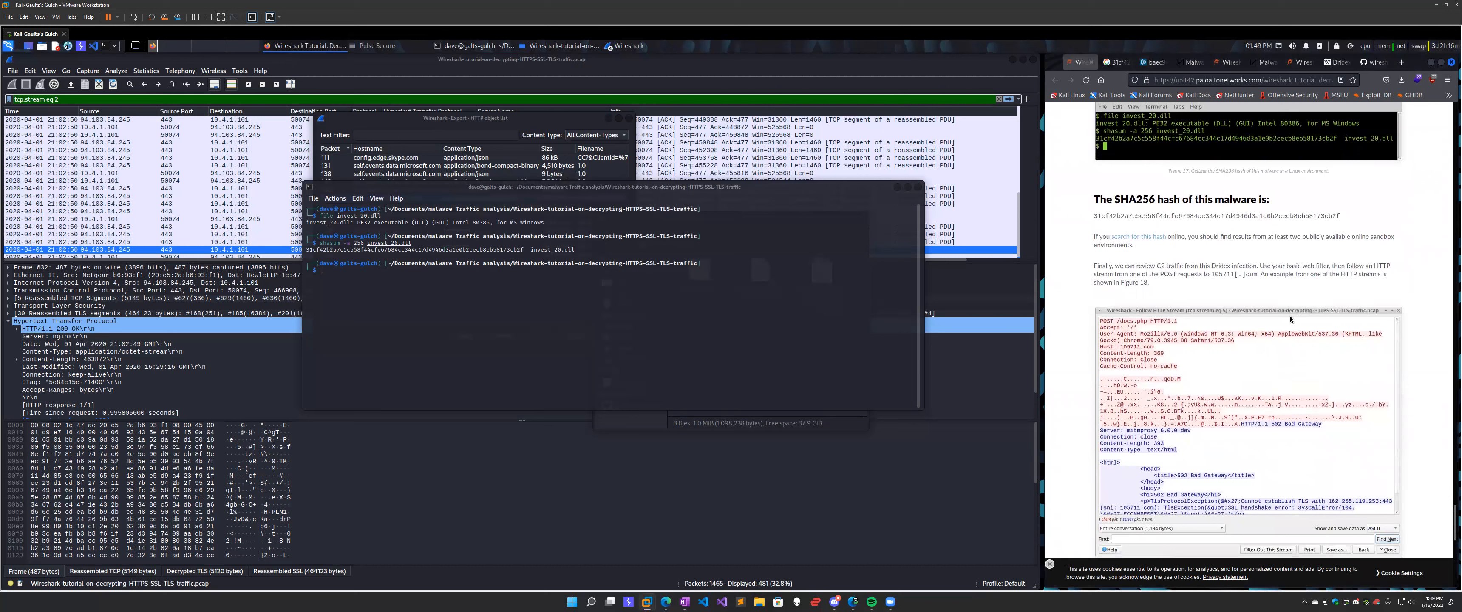
pyautogui.click(896, 188)
pyautogui.scroll(-2, 1290, 286)
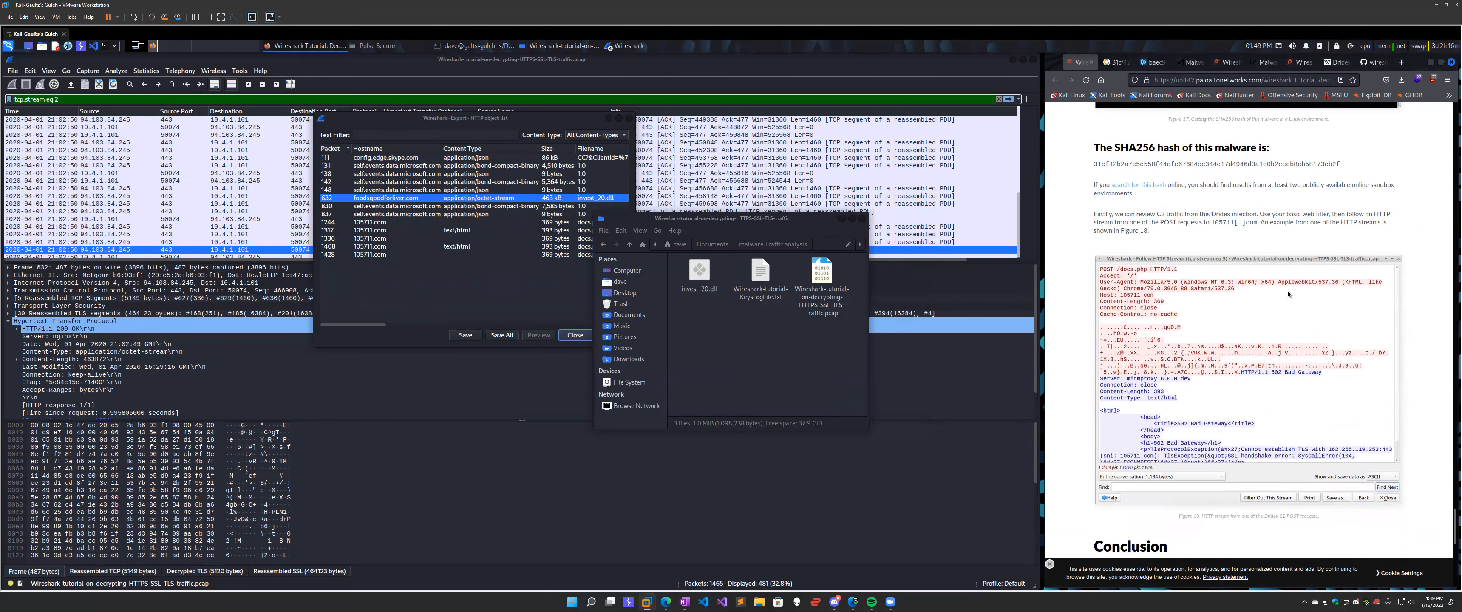
pyautogui.scroll(-3, 1286, 292)
pyautogui.scroll(1, 1228, 172)
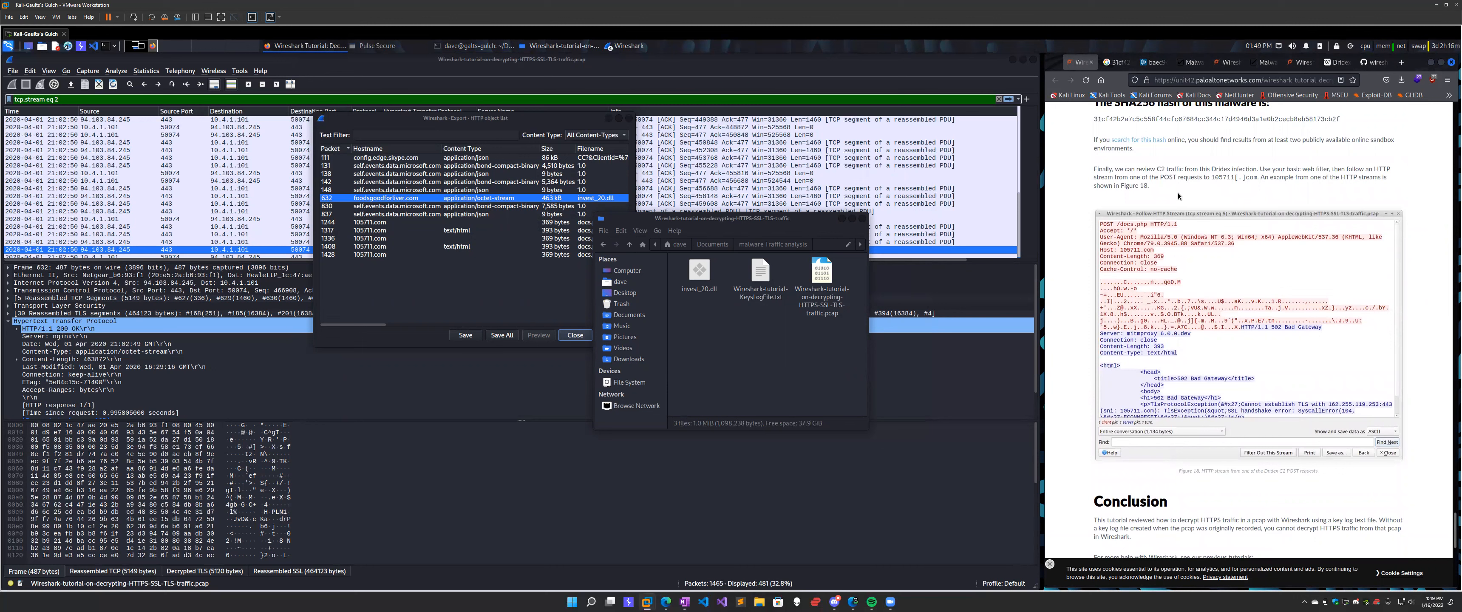
pyautogui.scroll(2, 1145, 343)
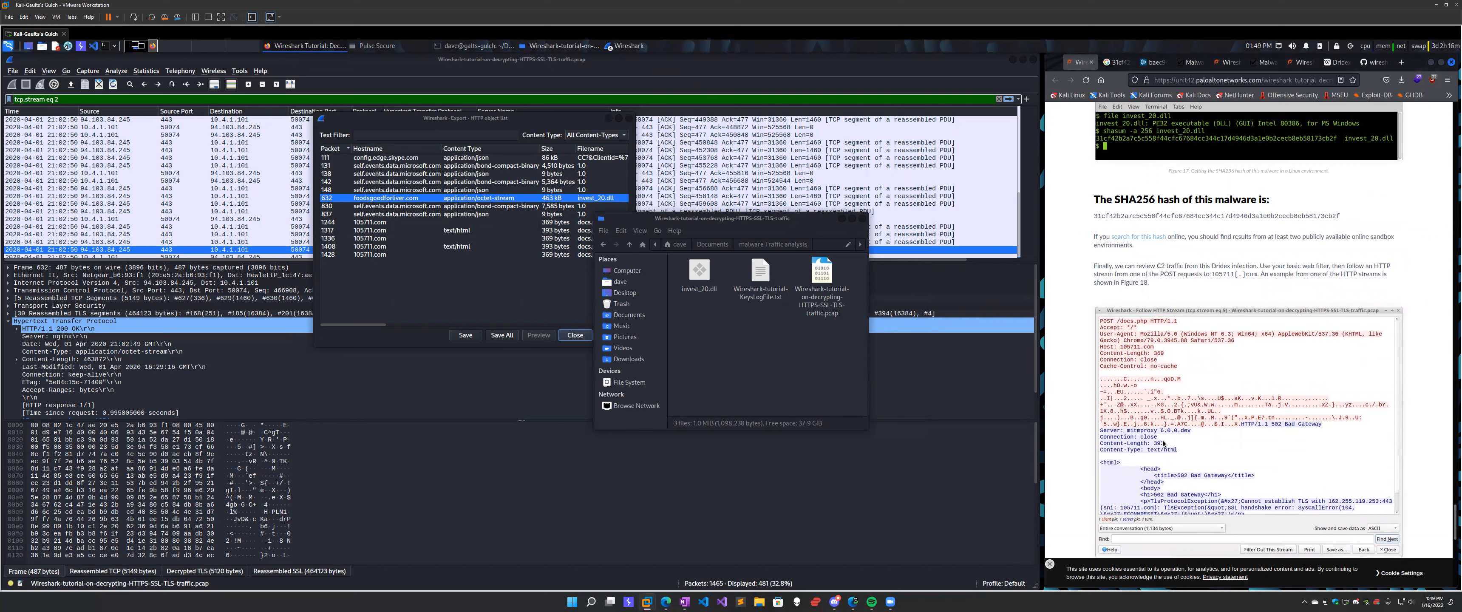
# Minimize the file manager and HTTP object list, and look through the other open Wireshark windows before returning to the tutorial capture.
pyautogui.click(842, 218)
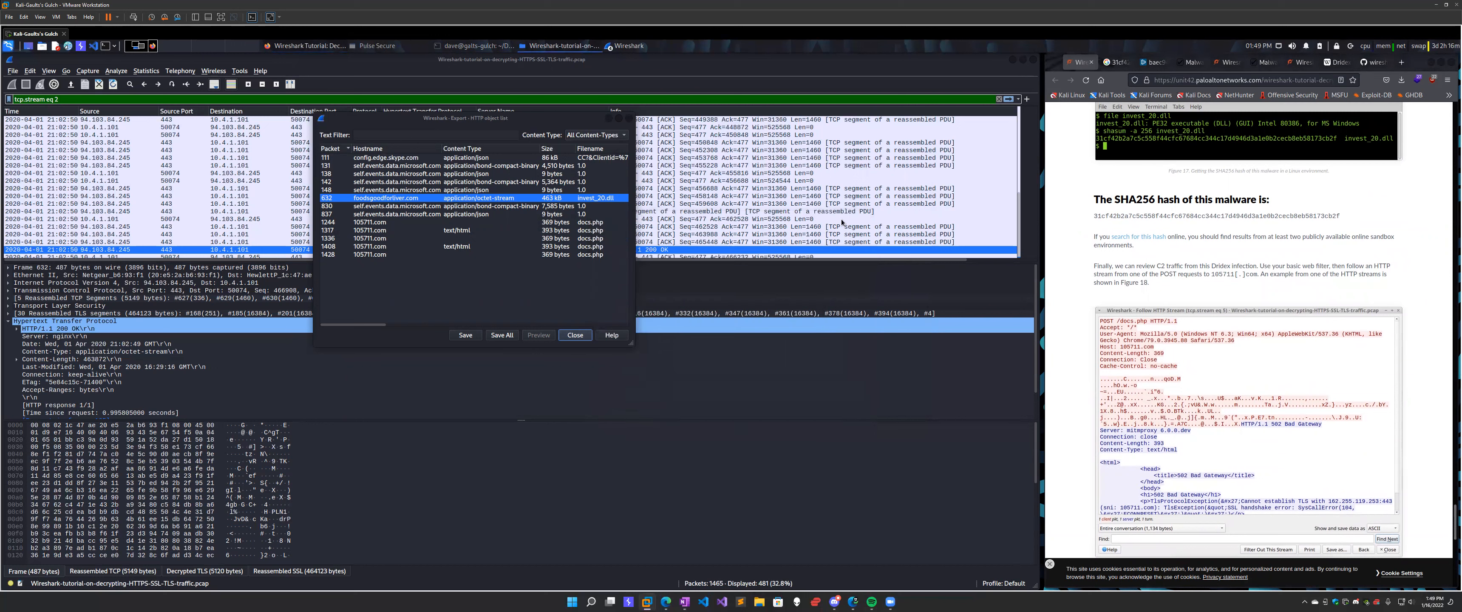
pyautogui.click(612, 126)
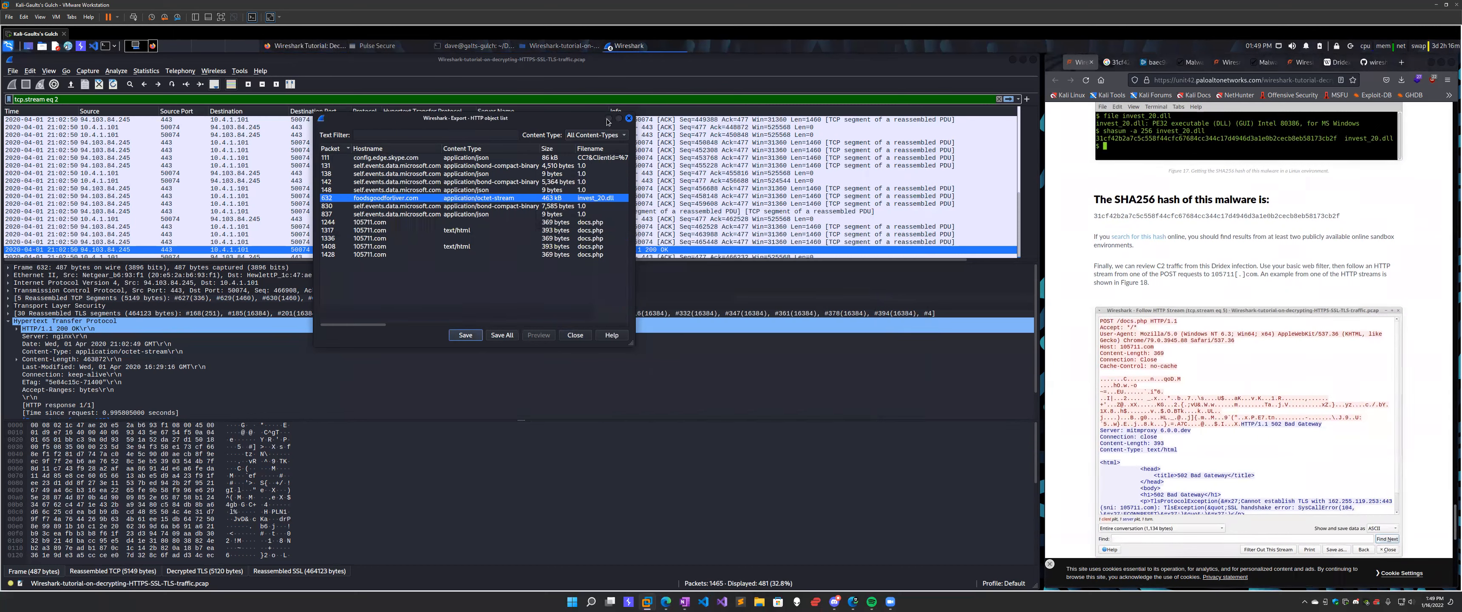
pyautogui.click(642, 50)
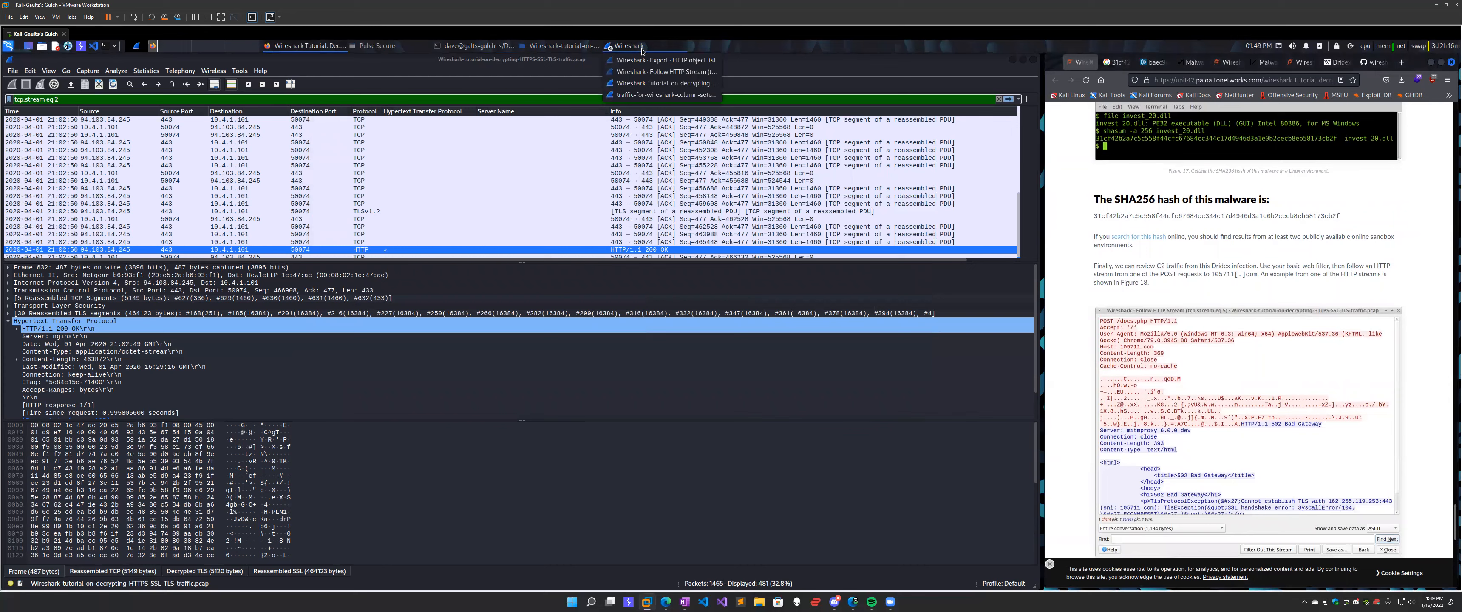
pyautogui.click(642, 73)
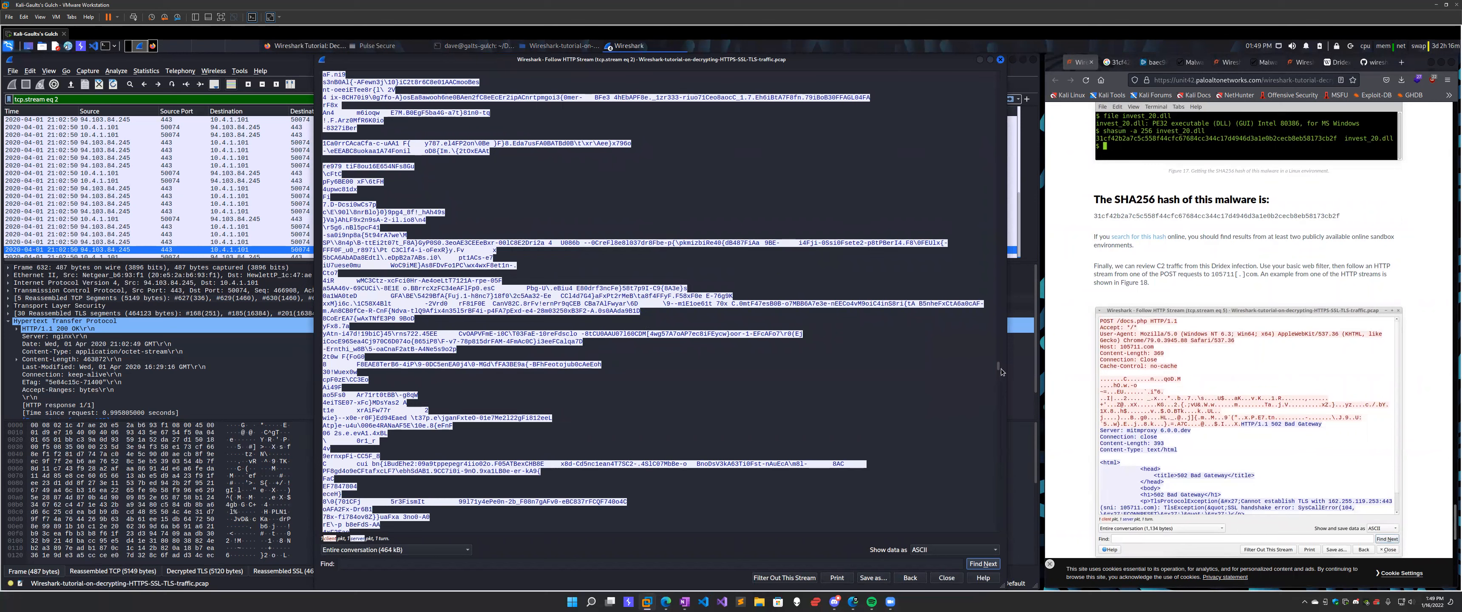
pyautogui.click(998, 60)
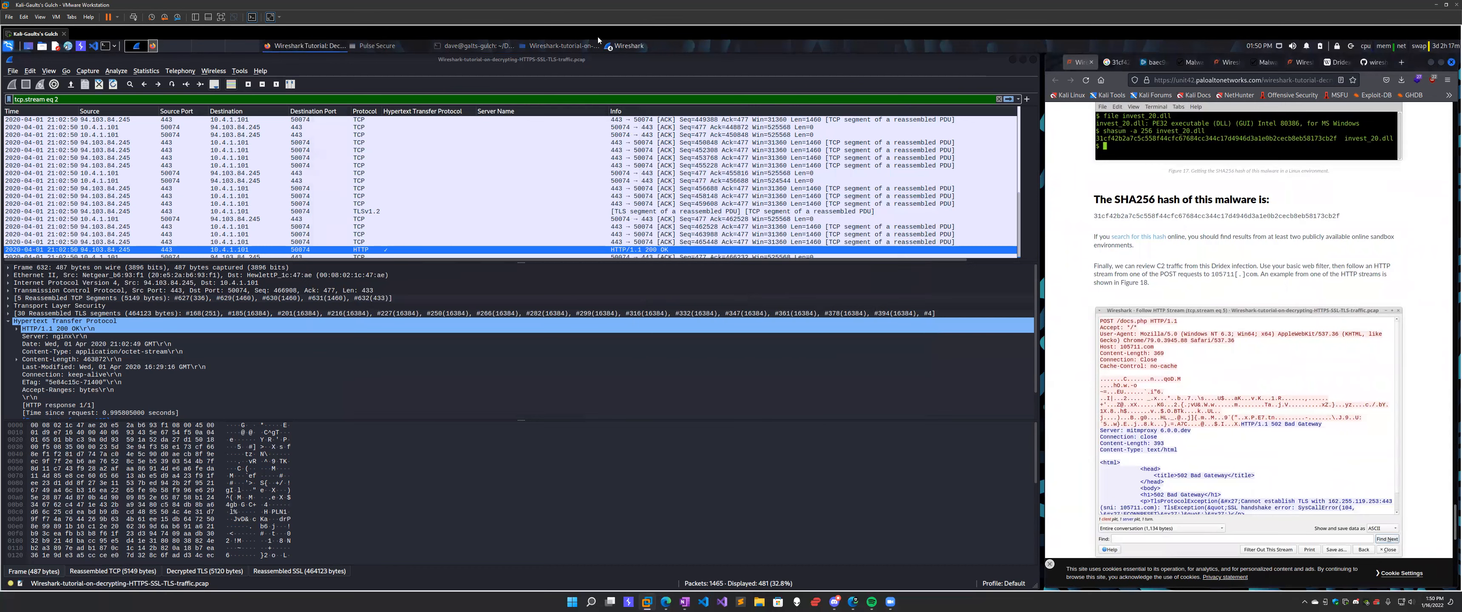
pyautogui.click(627, 45)
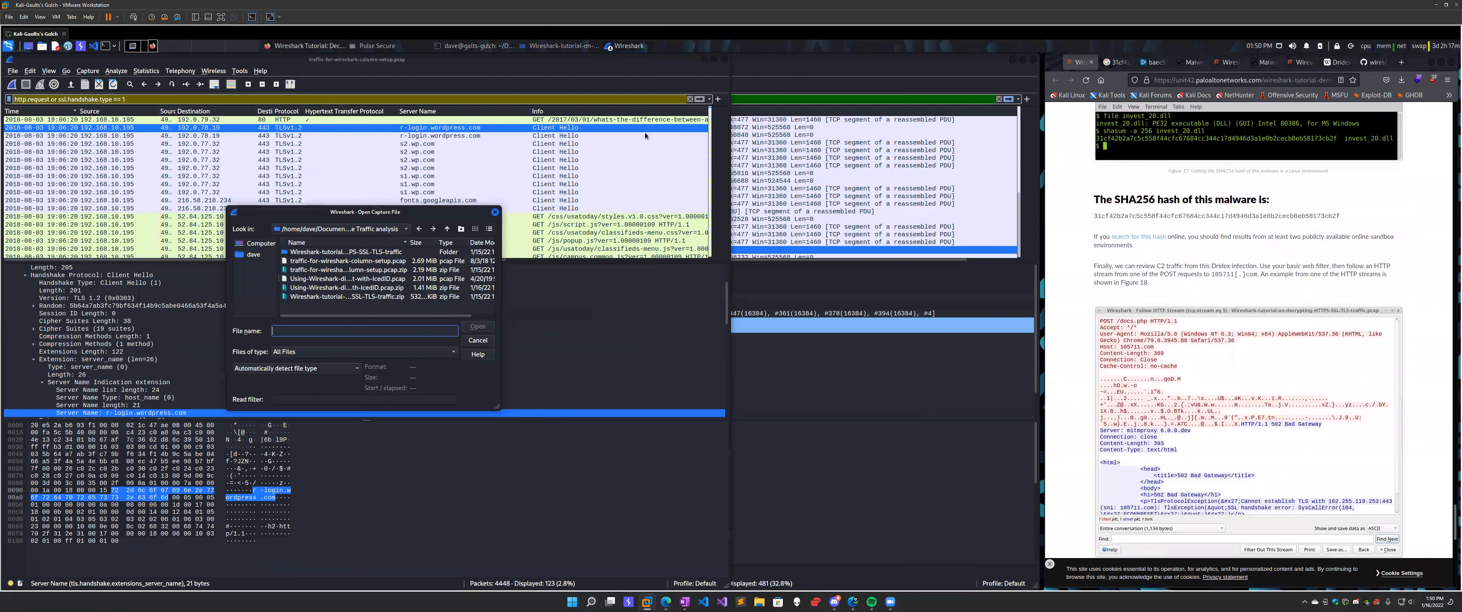
pyautogui.click(725, 59)
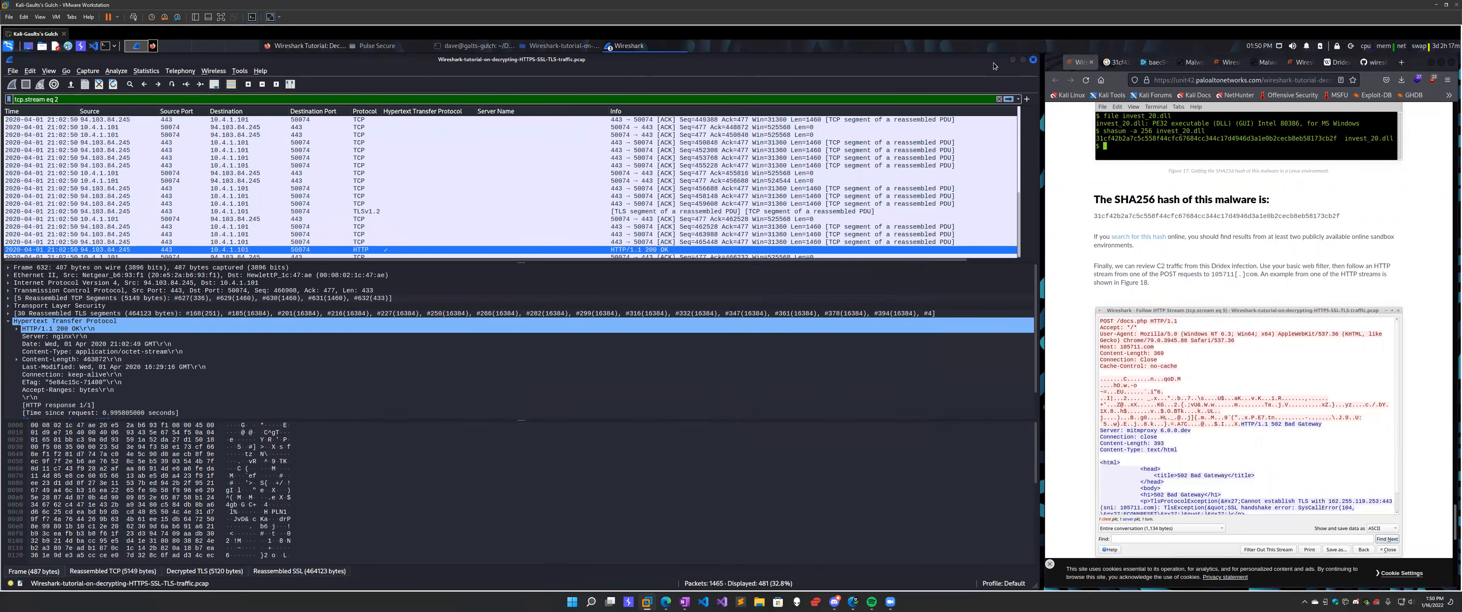
# Close the followed HTTP stream window for tcp.stream eq 2 and the HTTP object export list.
pyautogui.hotkey('alt', 'Tab')
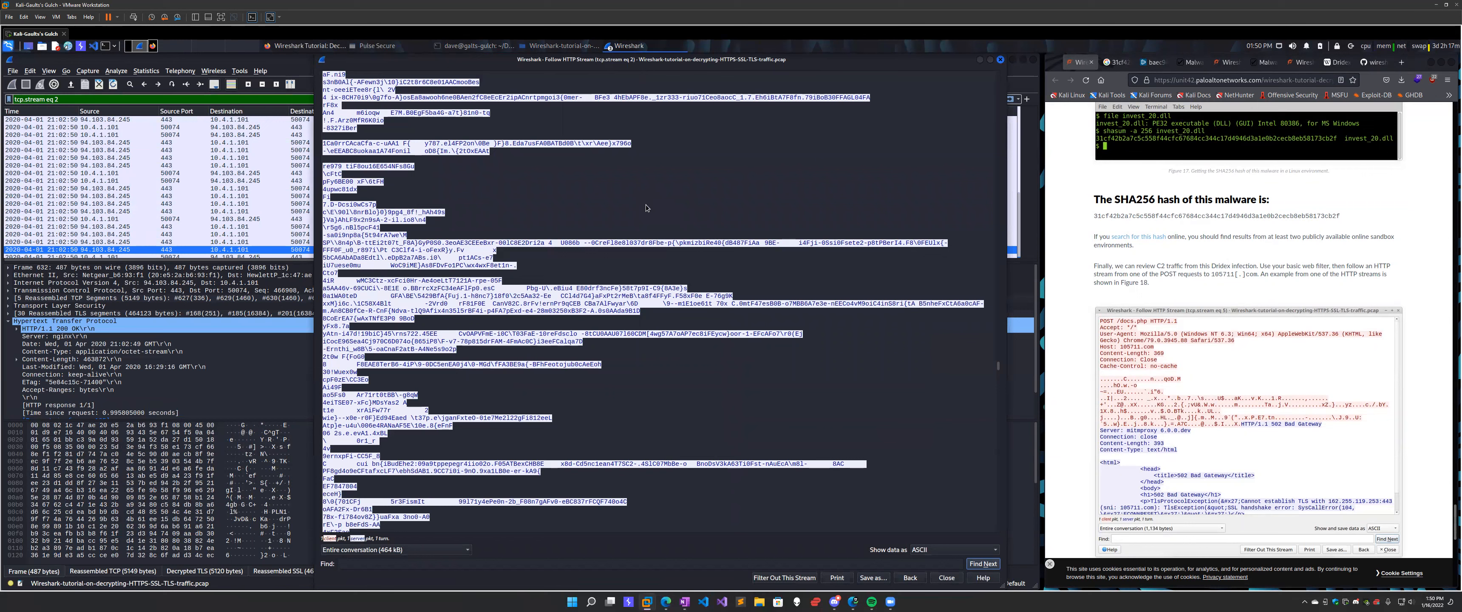
pyautogui.hotkey('alt', 'space')
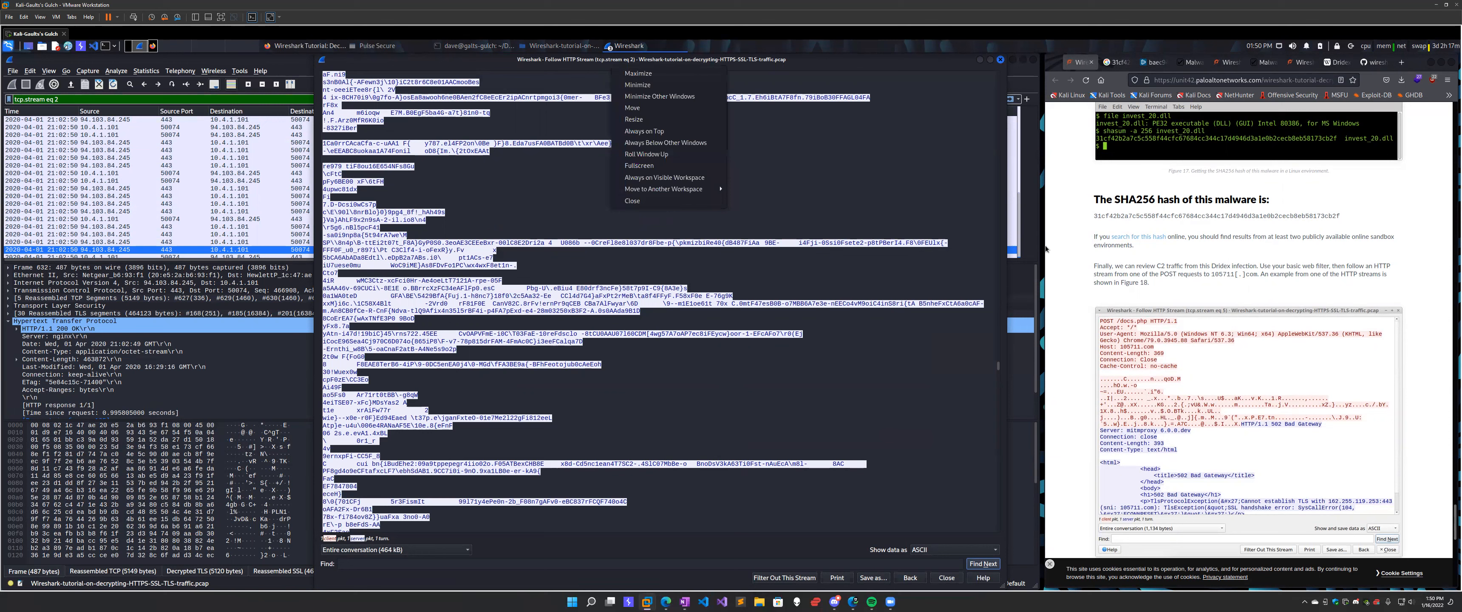
pyautogui.press('Escape')
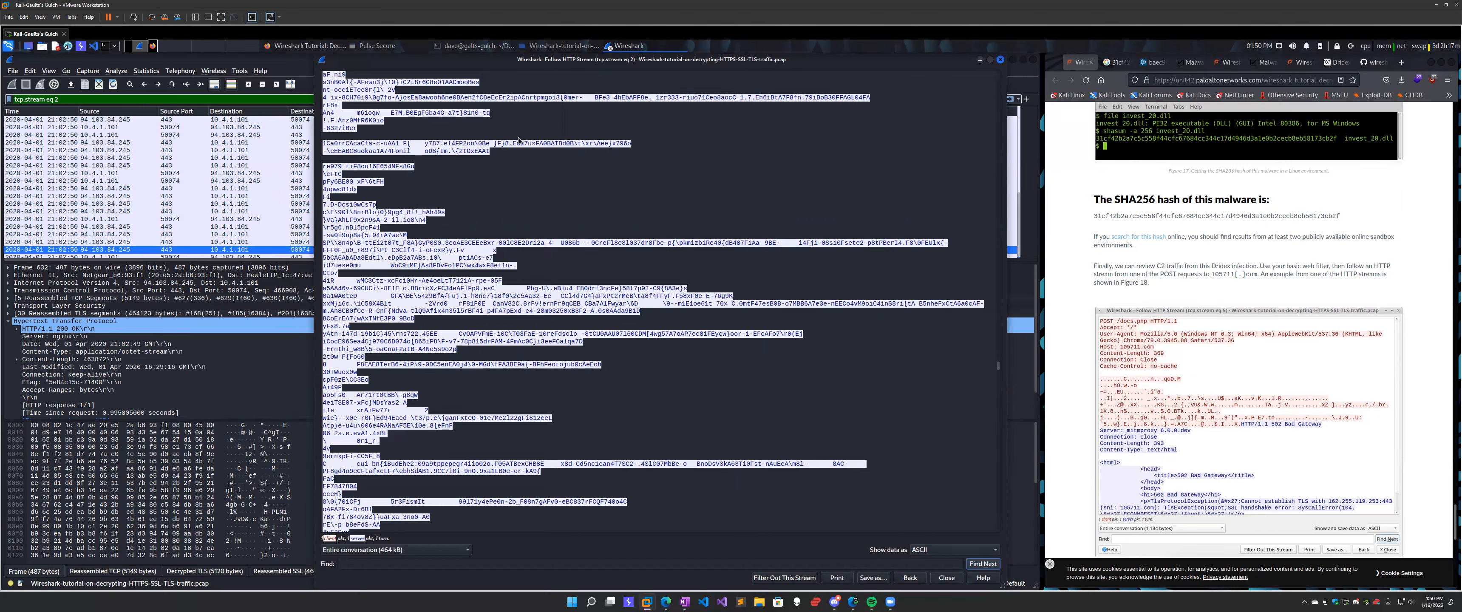
pyautogui.click(999, 59)
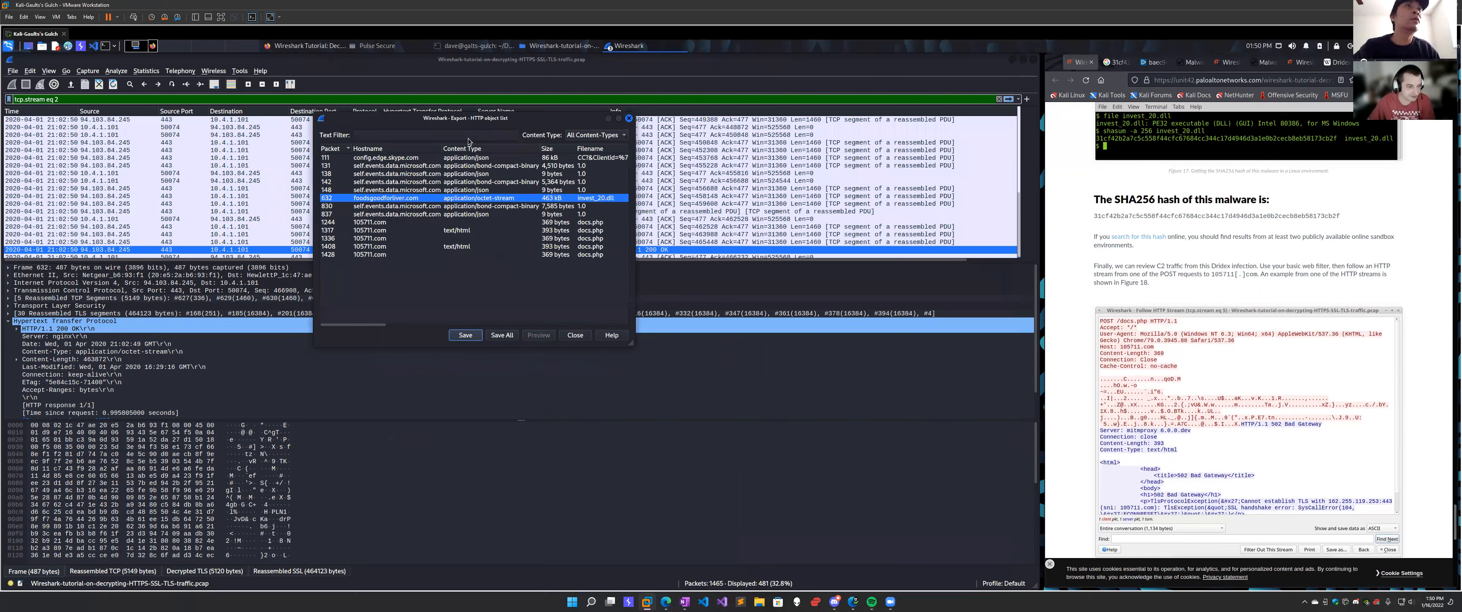
pyautogui.press('Escape')
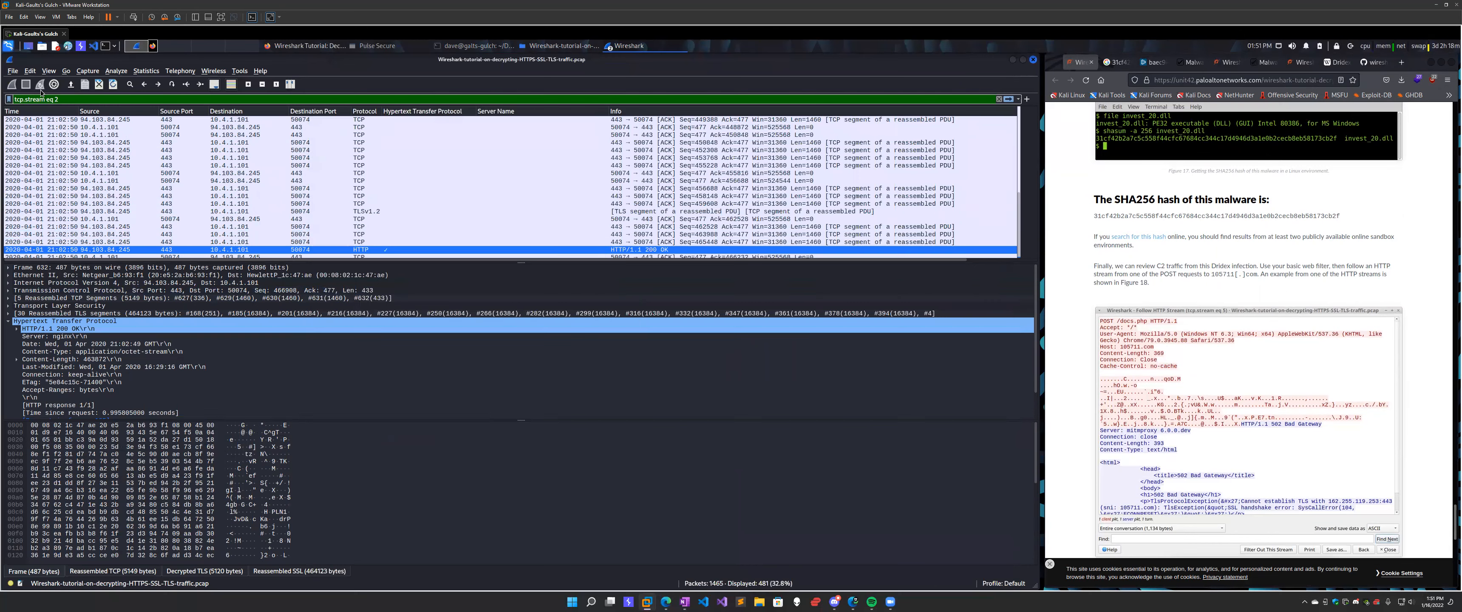
# Reopen the recent capture Wireshark-tutorial-on-decrypting-HTTPS-SSL-TLS-traffic.pcap.
pyautogui.hotkey('alt', 'f')
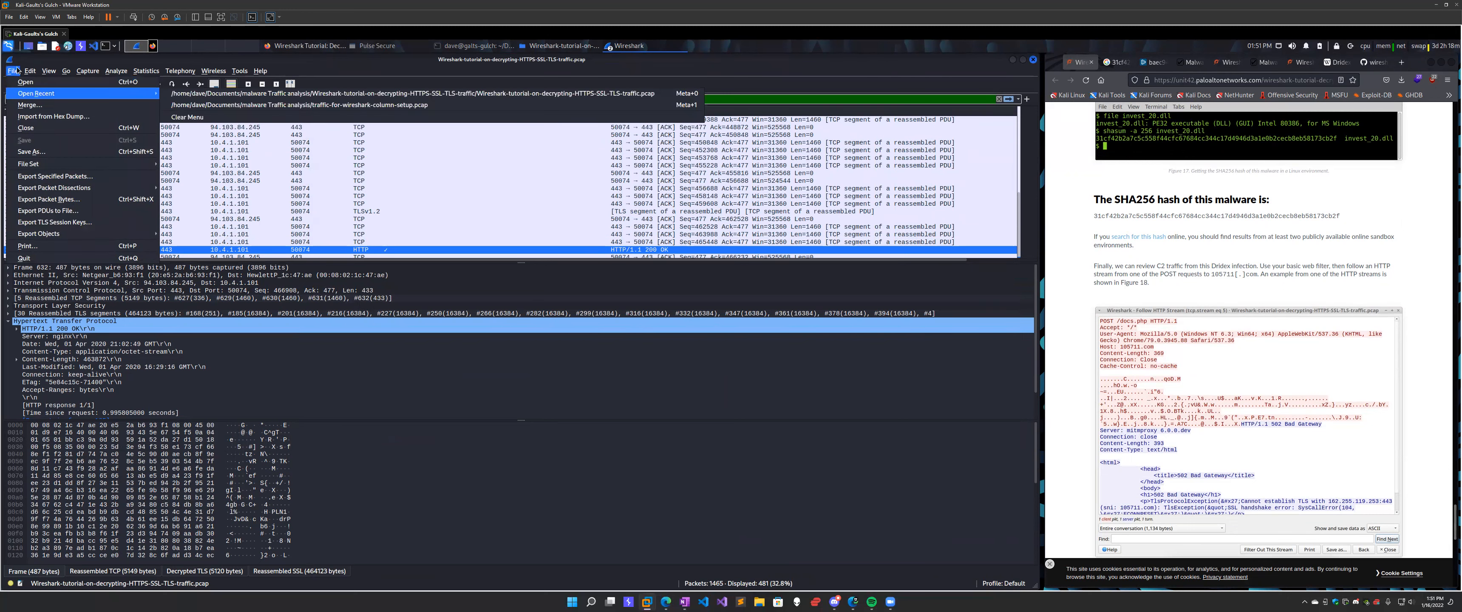
pyautogui.click(238, 93)
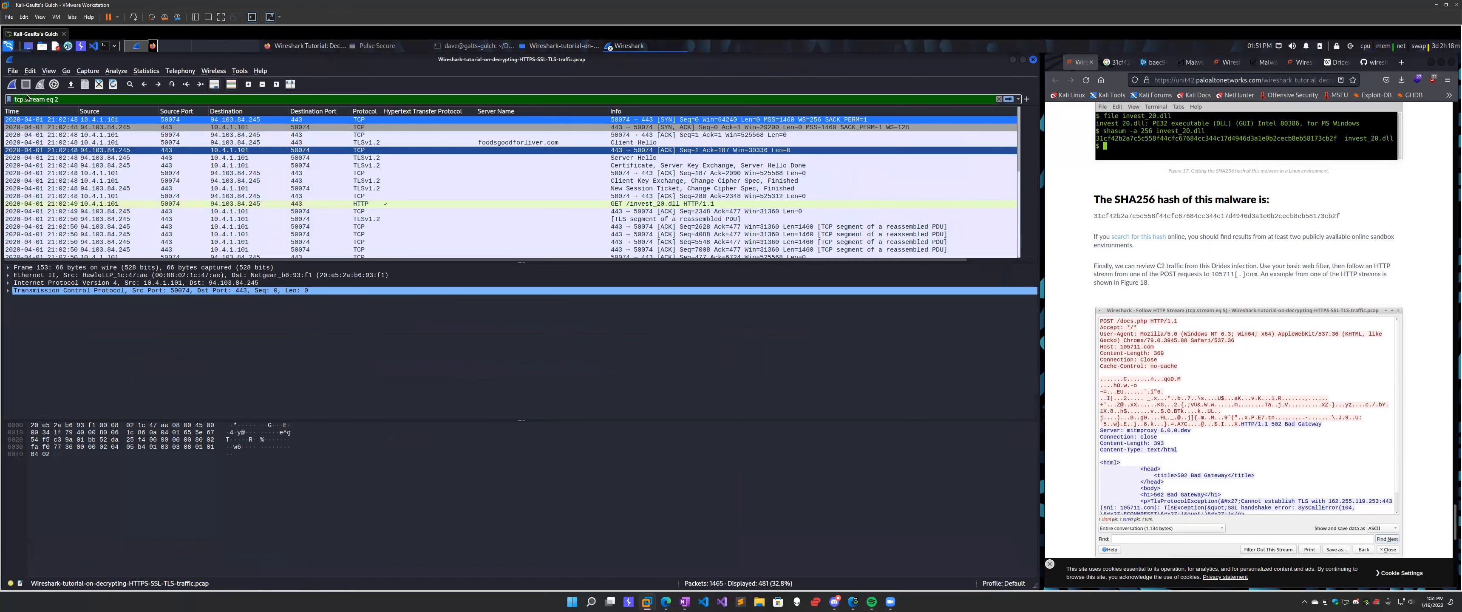
pyautogui.hotkey('alt', 'f')
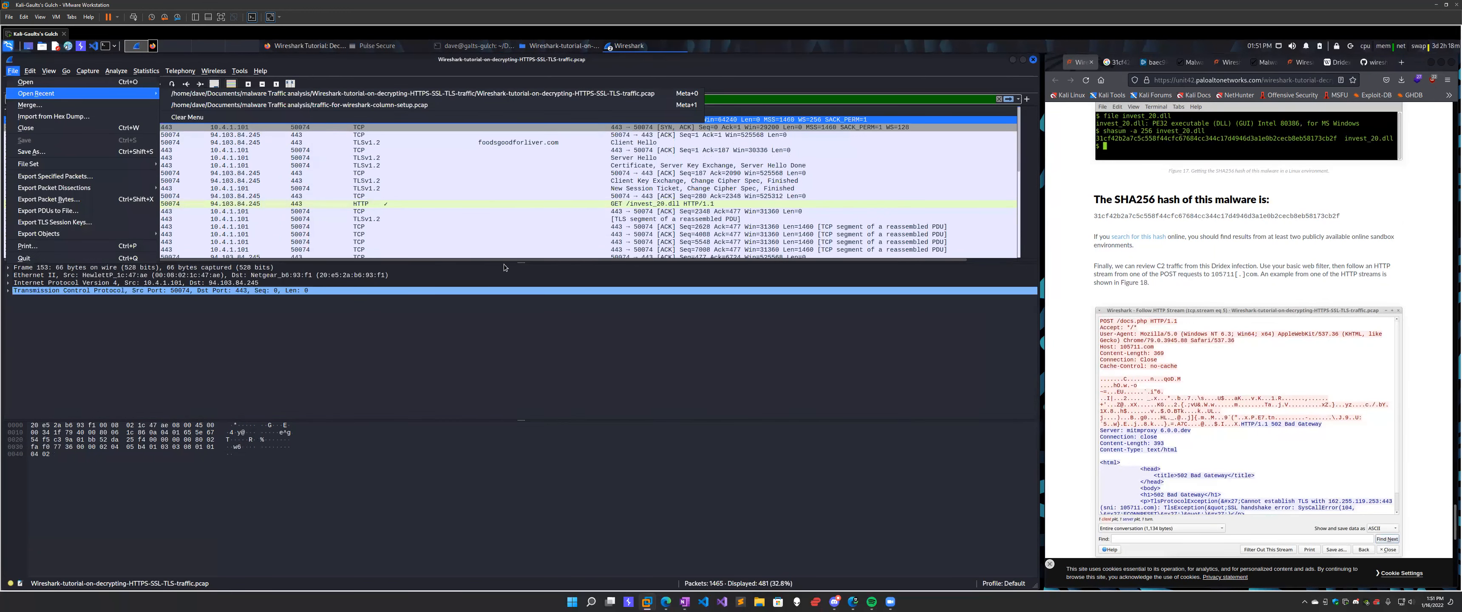
pyautogui.click(667, 326)
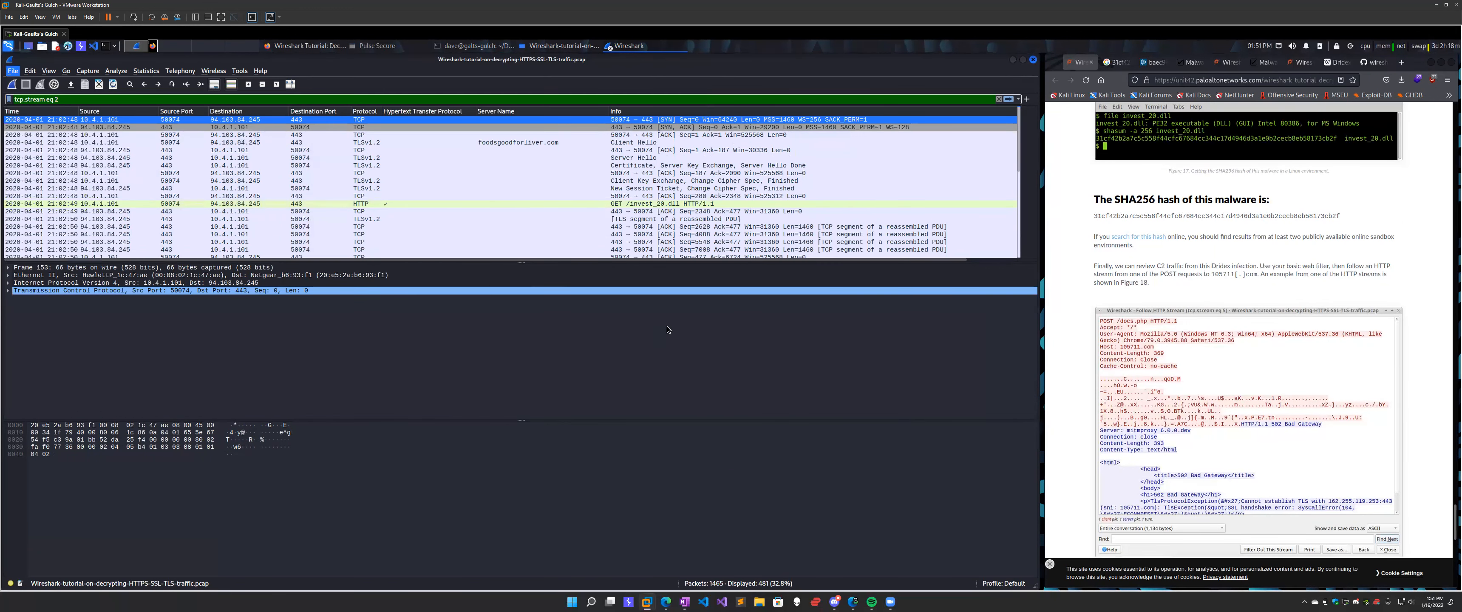
pyautogui.hotkey('ctrl', 'o')
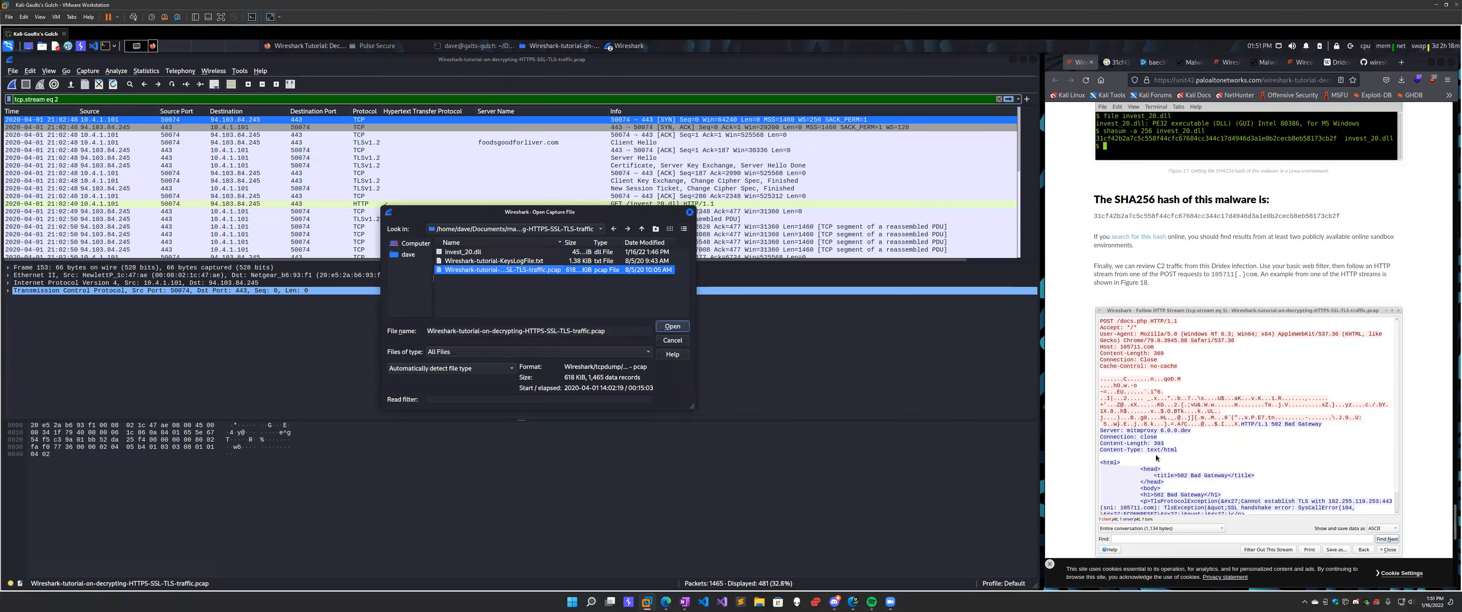
pyautogui.press('Escape')
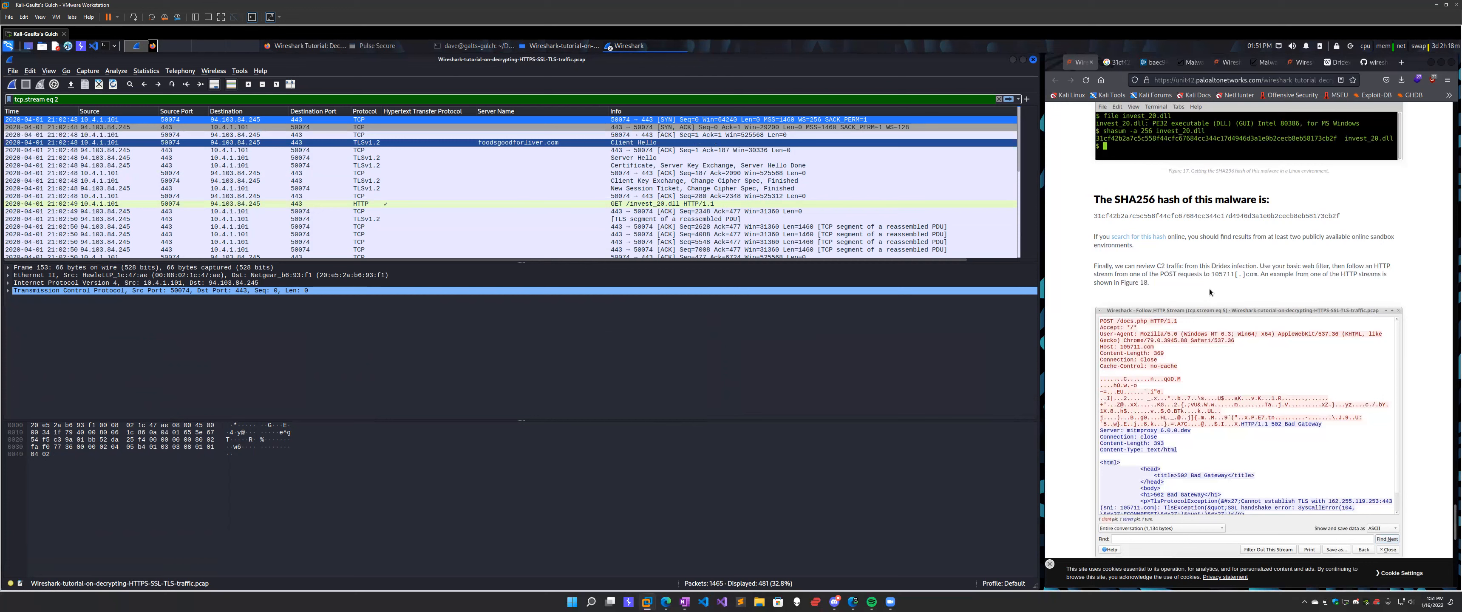
# Find the tutorial's basic web filter and apply it to the capture: (http.request or tls.handshake.type eq 1) and !(ssdp).
pyautogui.click(1210, 286)
pyautogui.scroll(3, 1184, 314)
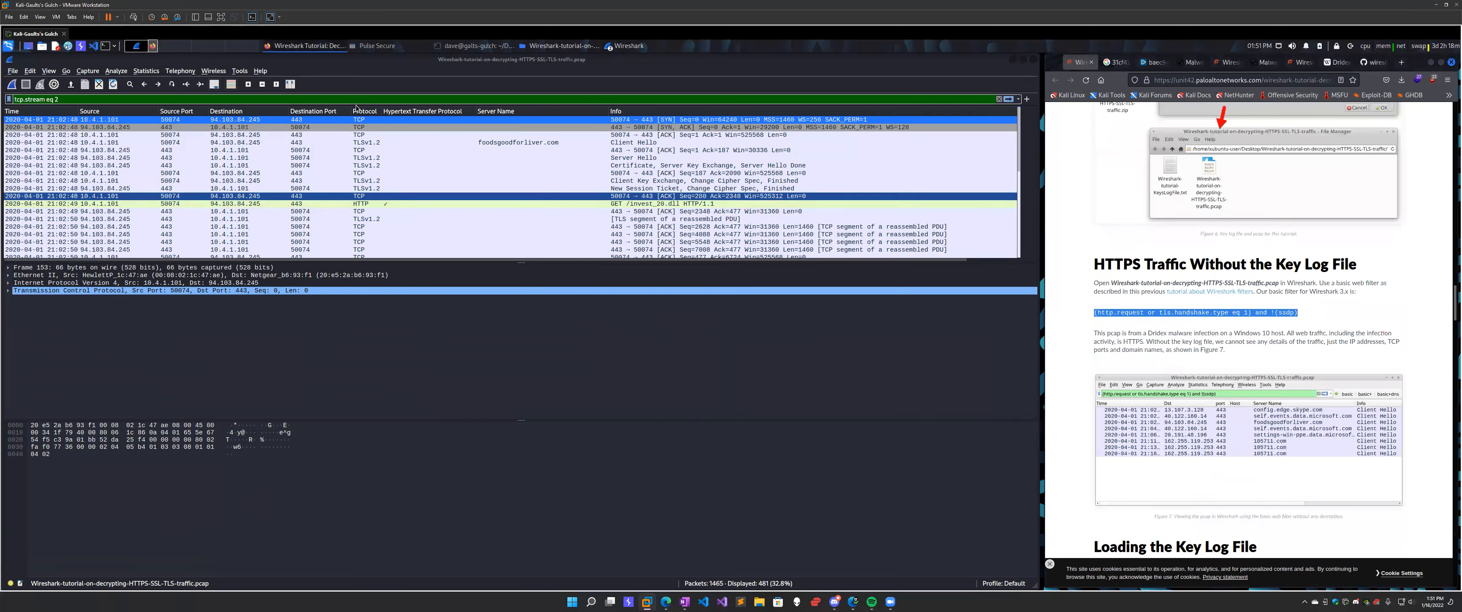
pyautogui.click(391, 99)
pyautogui.hotkey('ctrl', 'a')
pyautogui.write('(http.request or tls.handshake.type eq 1) and !(ssdp)')
pyautogui.hotkey('ctrl', 'f')
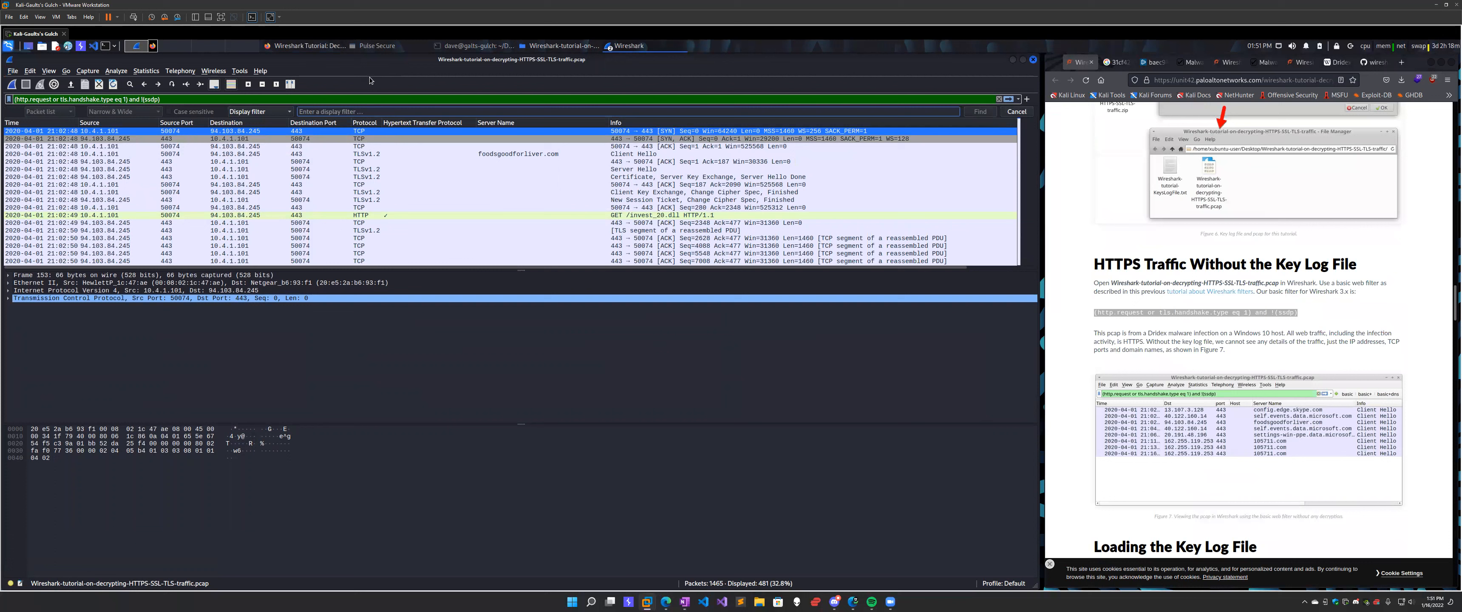
pyautogui.press('Return')
pyautogui.press('Escape')
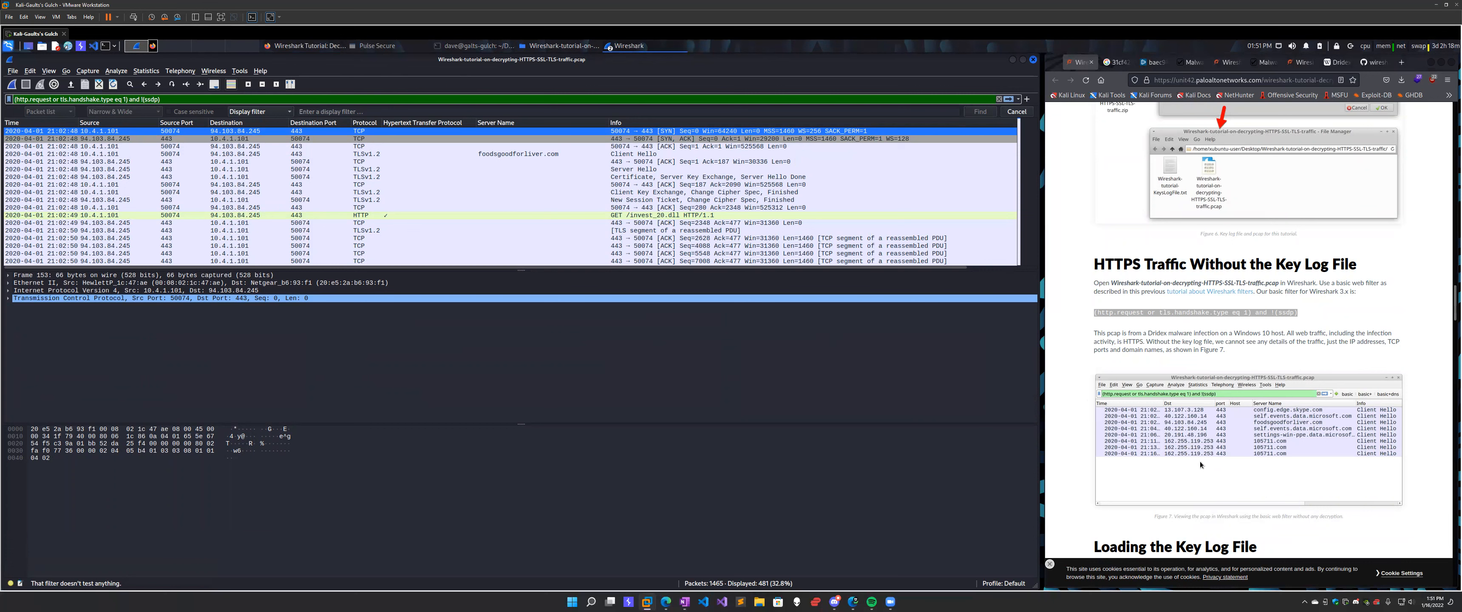
pyautogui.press('Return')
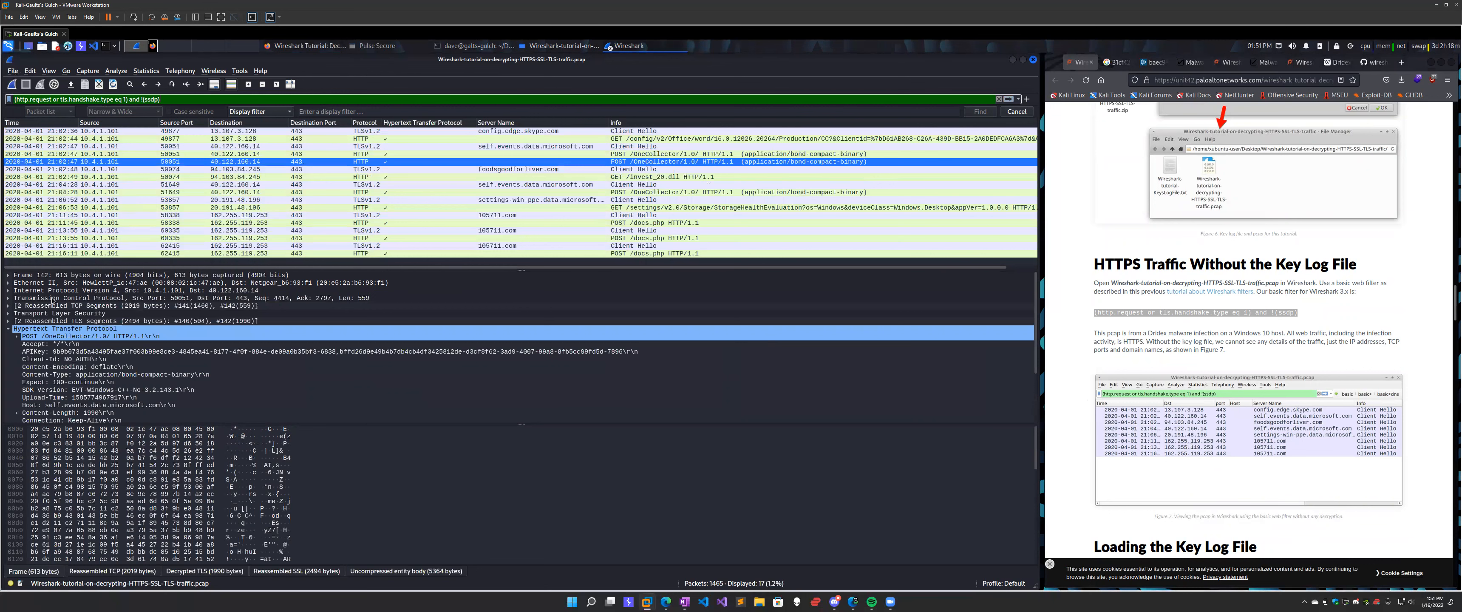
# Check the (Pre)-Master-Secret log file setting in the TLS protocol preferences and accept the preferences.
pyautogui.scroll(-2, 54, 309)
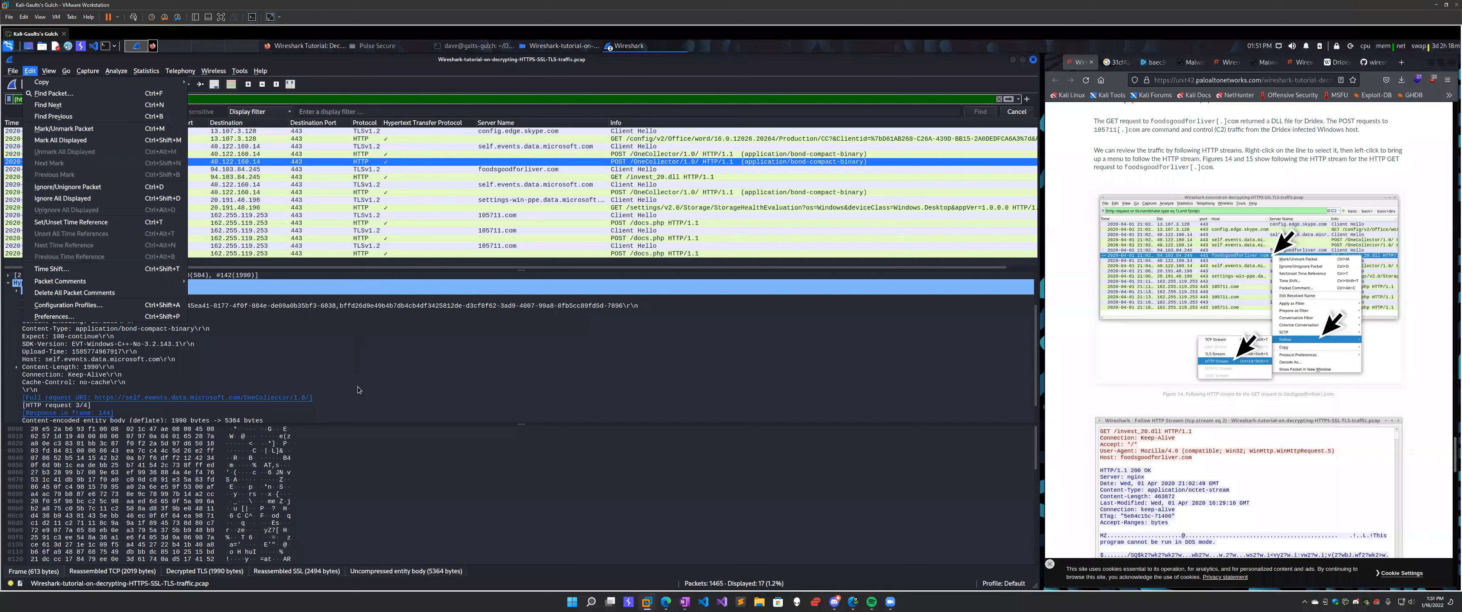
pyautogui.hotkey('ctrl', 'shift', 'p')
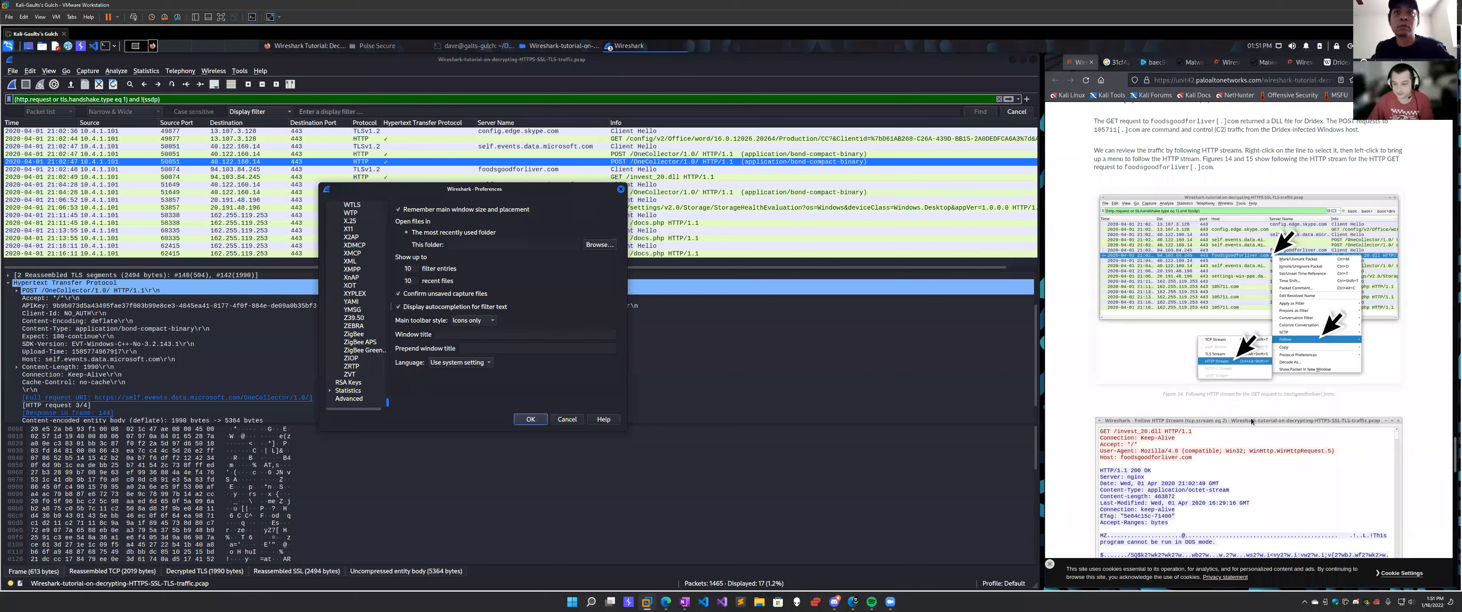
pyautogui.moveTo(388, 402); pyautogui.dragTo(387, 383)
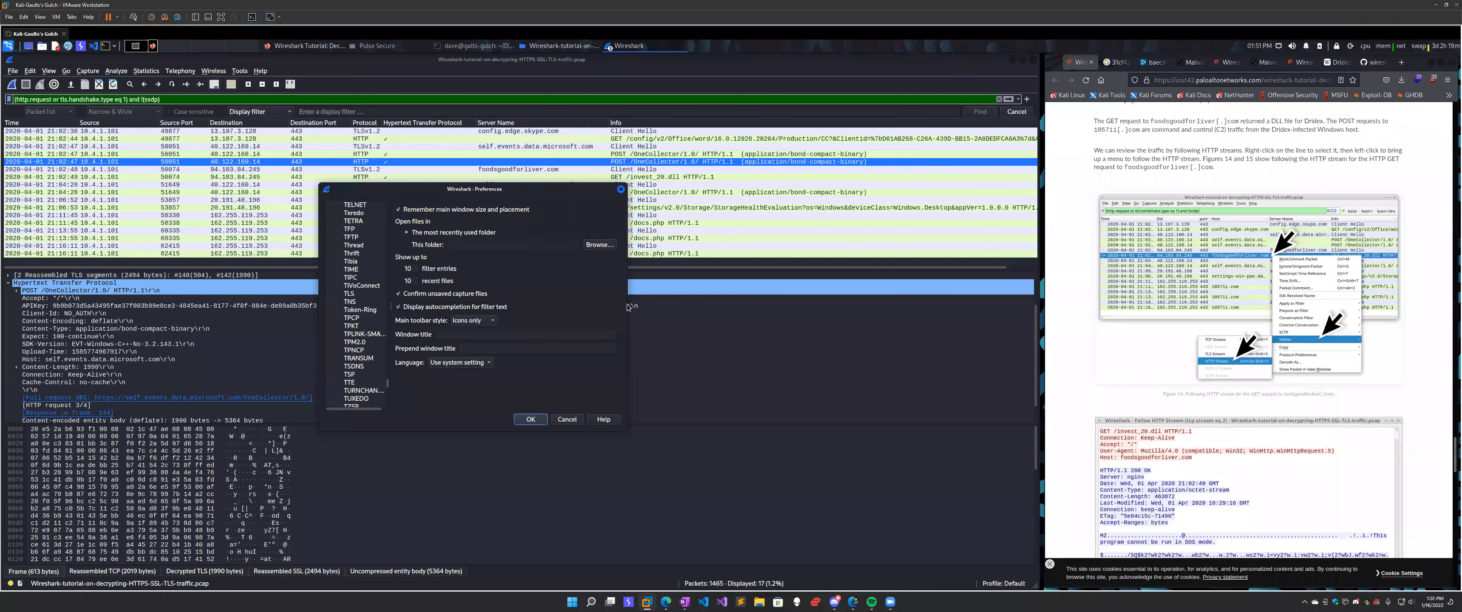
pyautogui.scroll(-1, 351, 272)
pyautogui.click(350, 269)
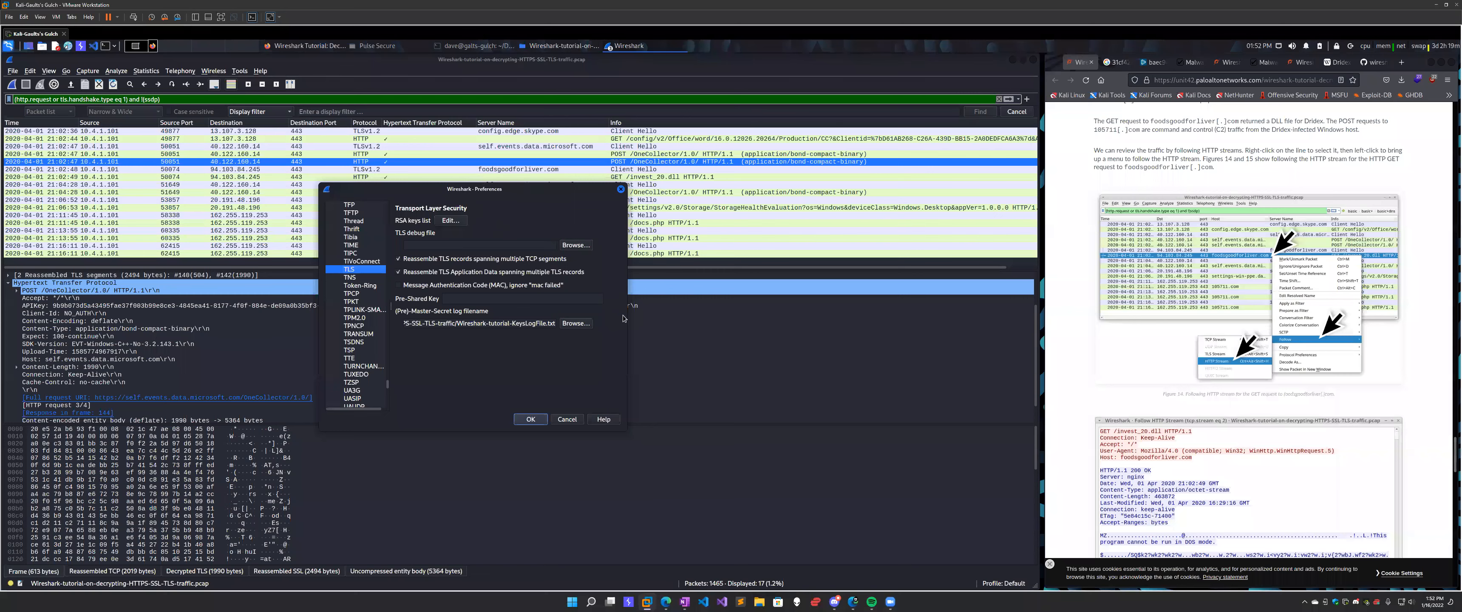
pyautogui.press('Return')
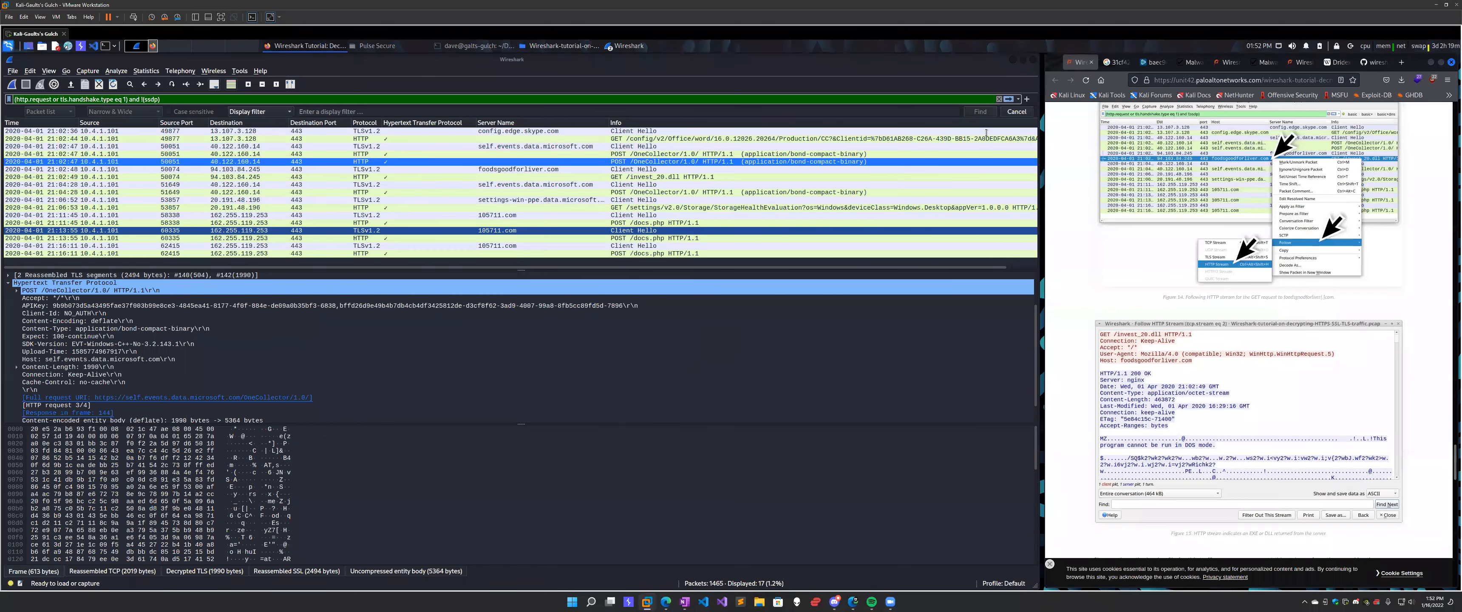
# Follow the HTTP stream of the GET /invest_20.dll request to foodsgoodforliver.com, look through its contents, and close the stream window.
pyautogui.press('Down')
pyautogui.press('Down')
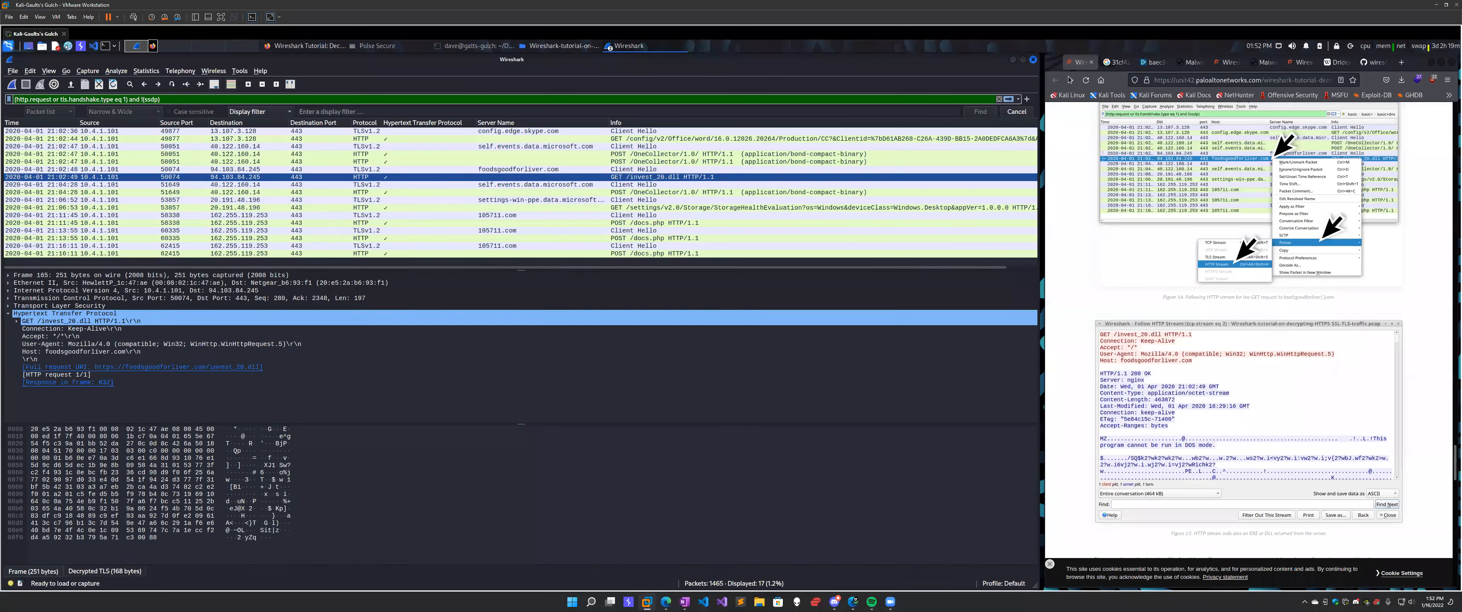
pyautogui.hotkey('ctrl', 'alt', 'shift', 'h')
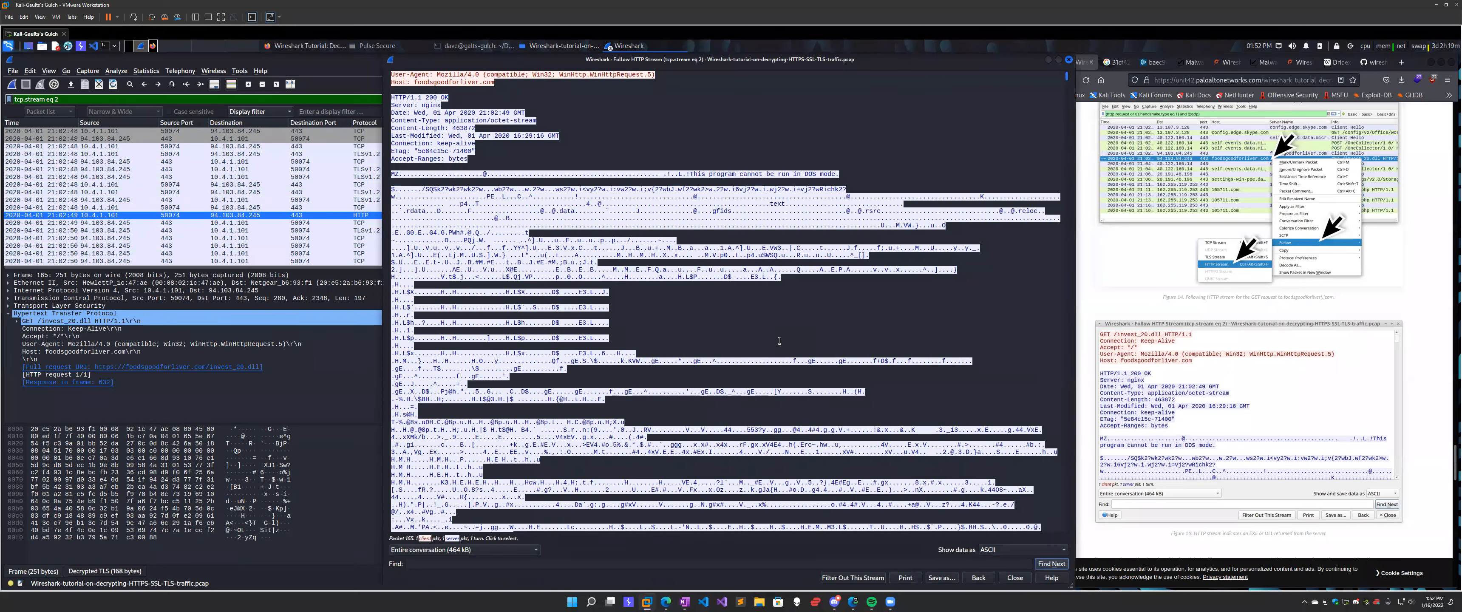
pyautogui.scroll(1, 779, 341)
pyautogui.scroll(-15, 781, 339)
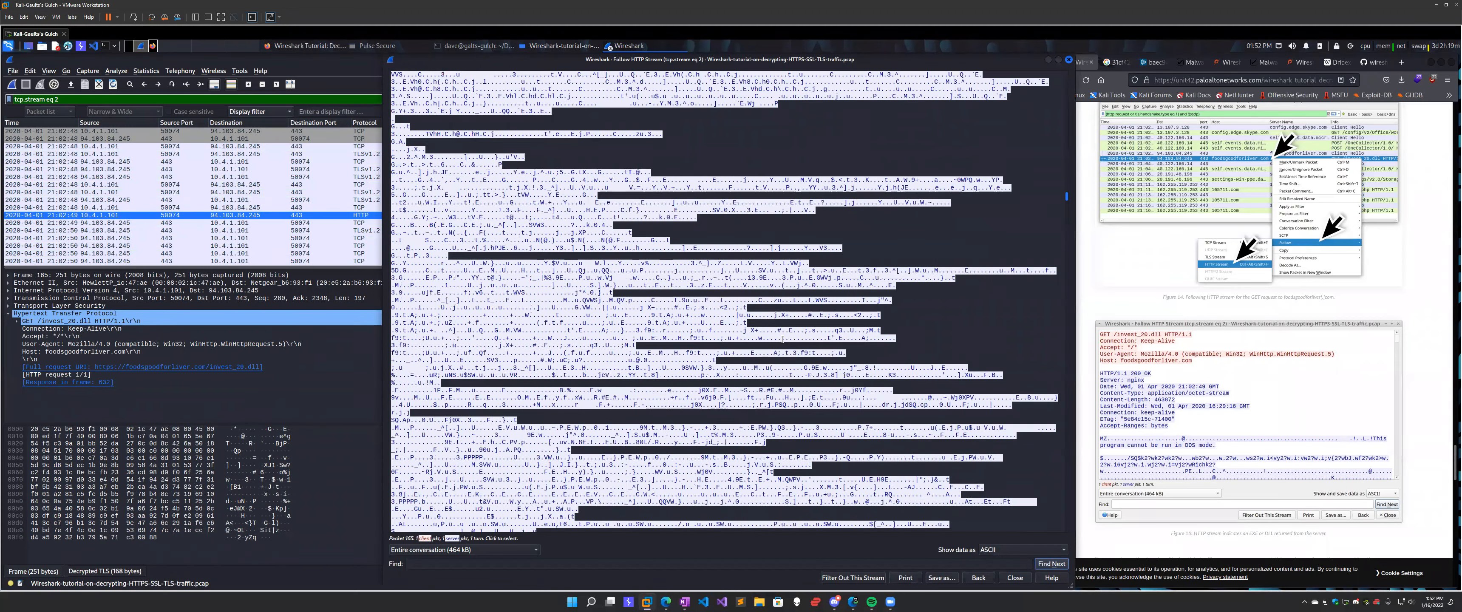
pyautogui.scroll(-20, 782, 336)
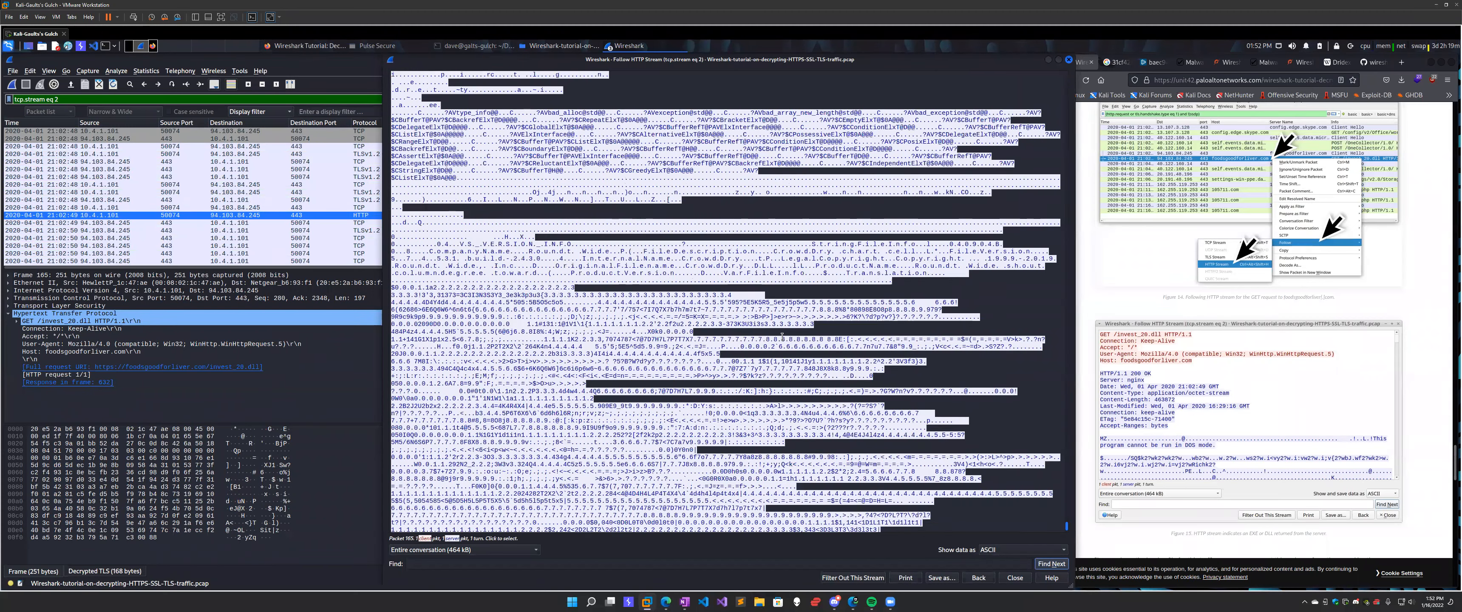
pyautogui.moveTo(1061, 373); pyautogui.dragTo(1065, 494)
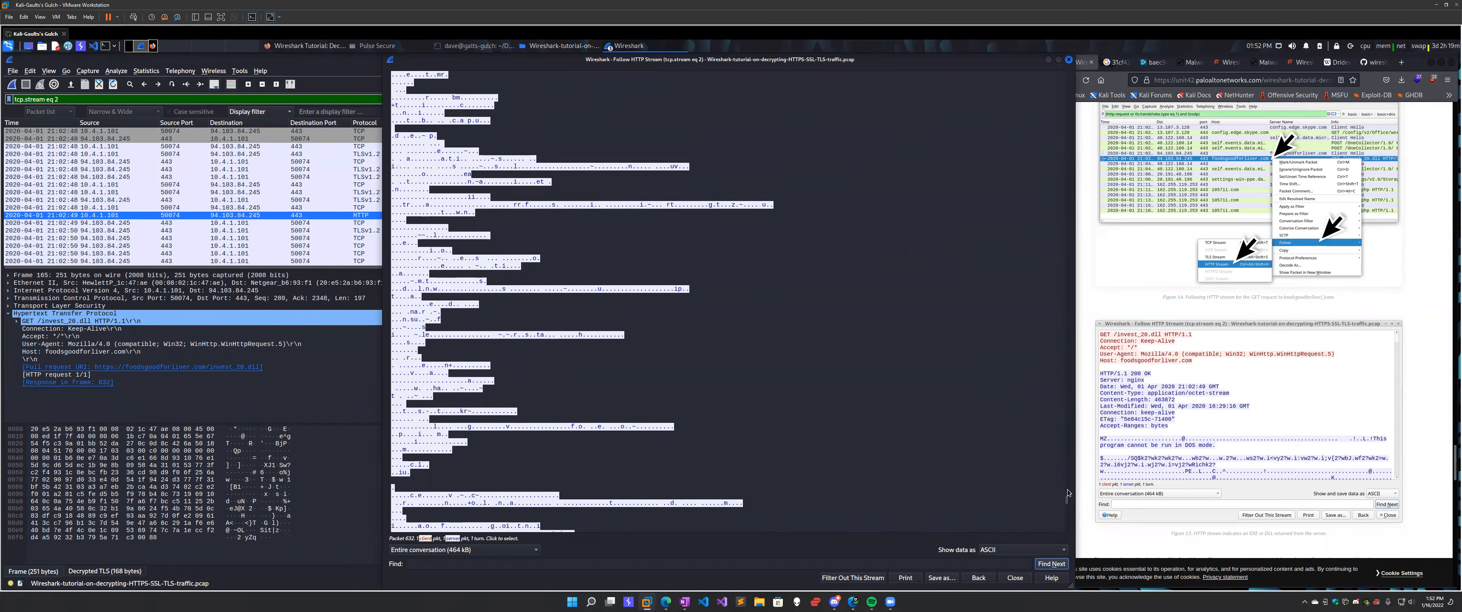
pyautogui.scroll(10, 1055, 460)
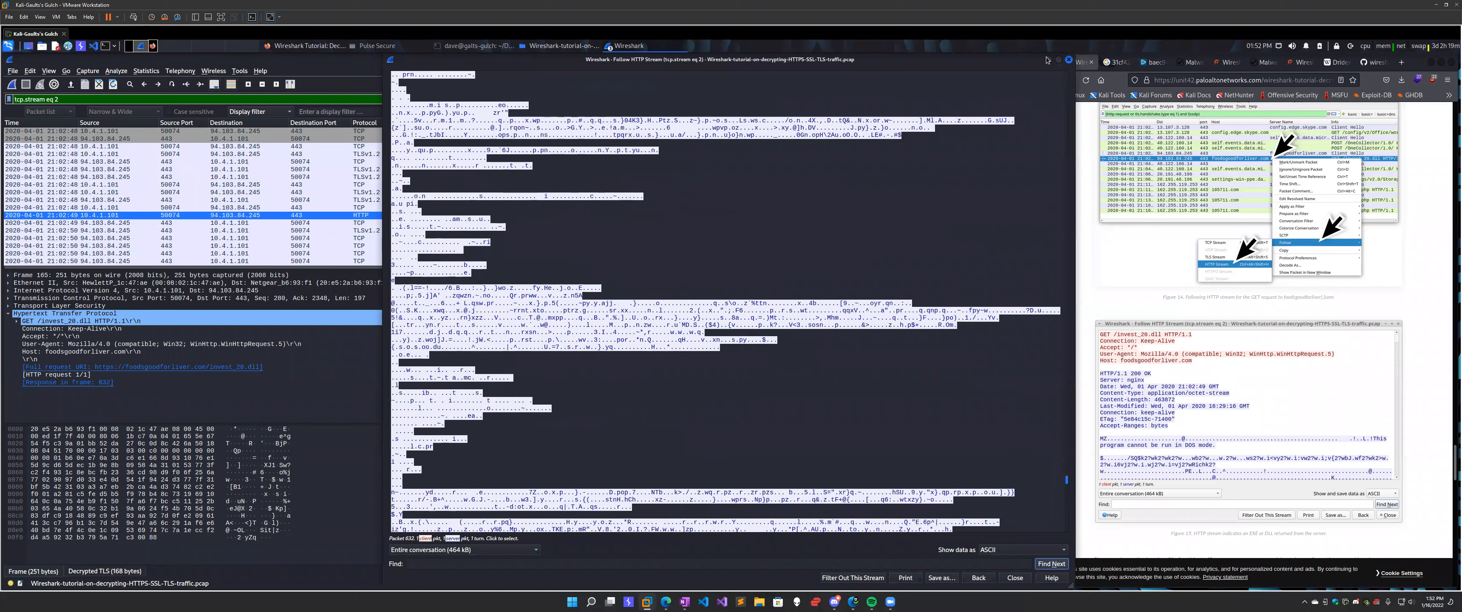
pyautogui.scroll(4, 1047, 66)
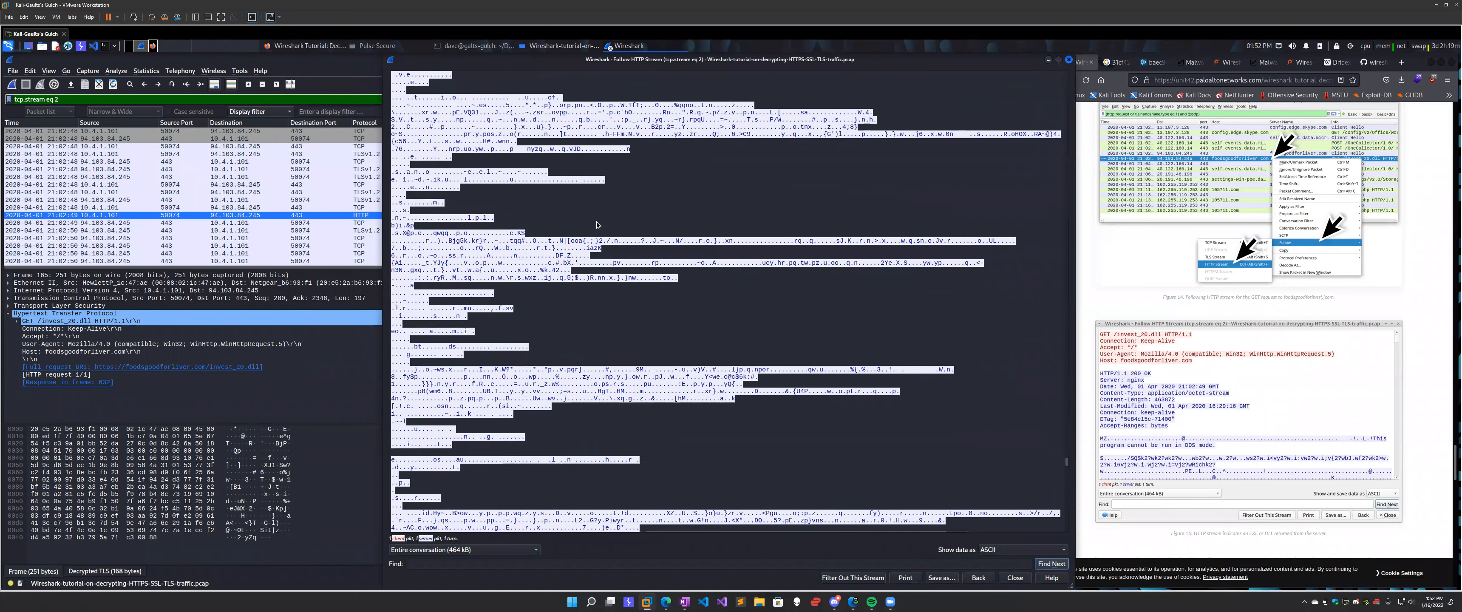
pyautogui.press('Escape')
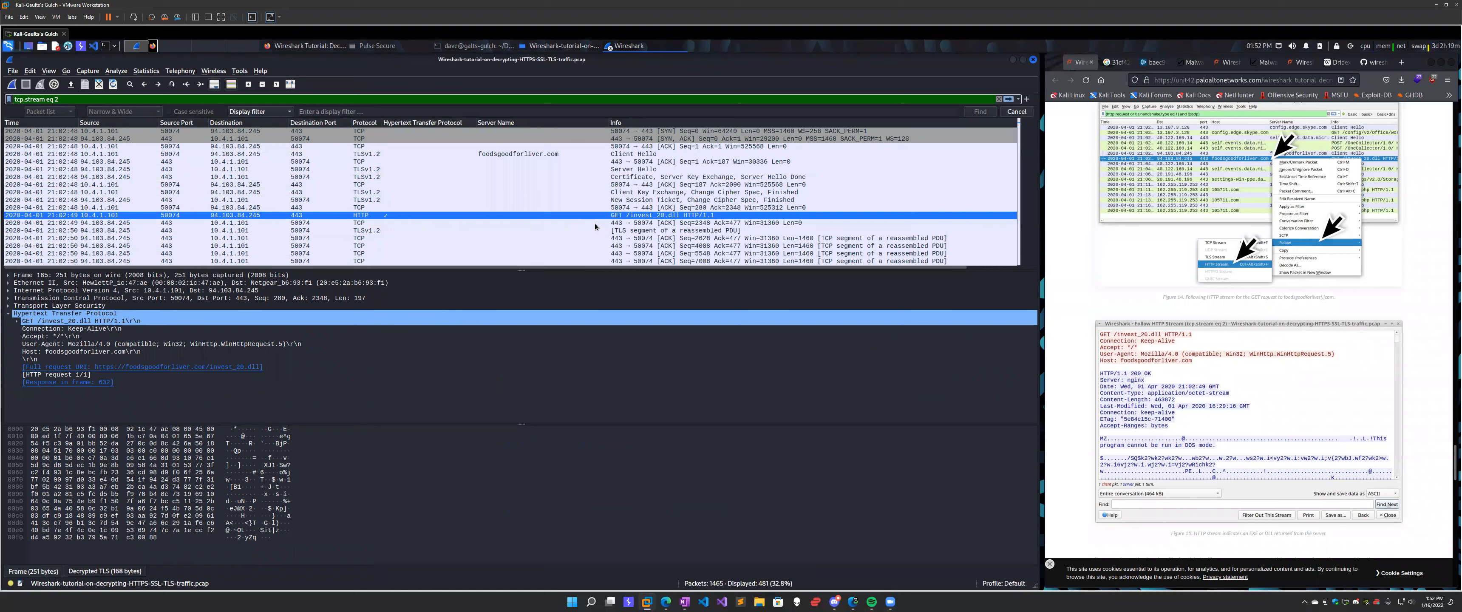
# Review the tcp.stream eq 2 packets and replace that filter with (http.request or tls.handshake.type eq 1) and !(ssdp).
pyautogui.scroll(-3, 417, 219)
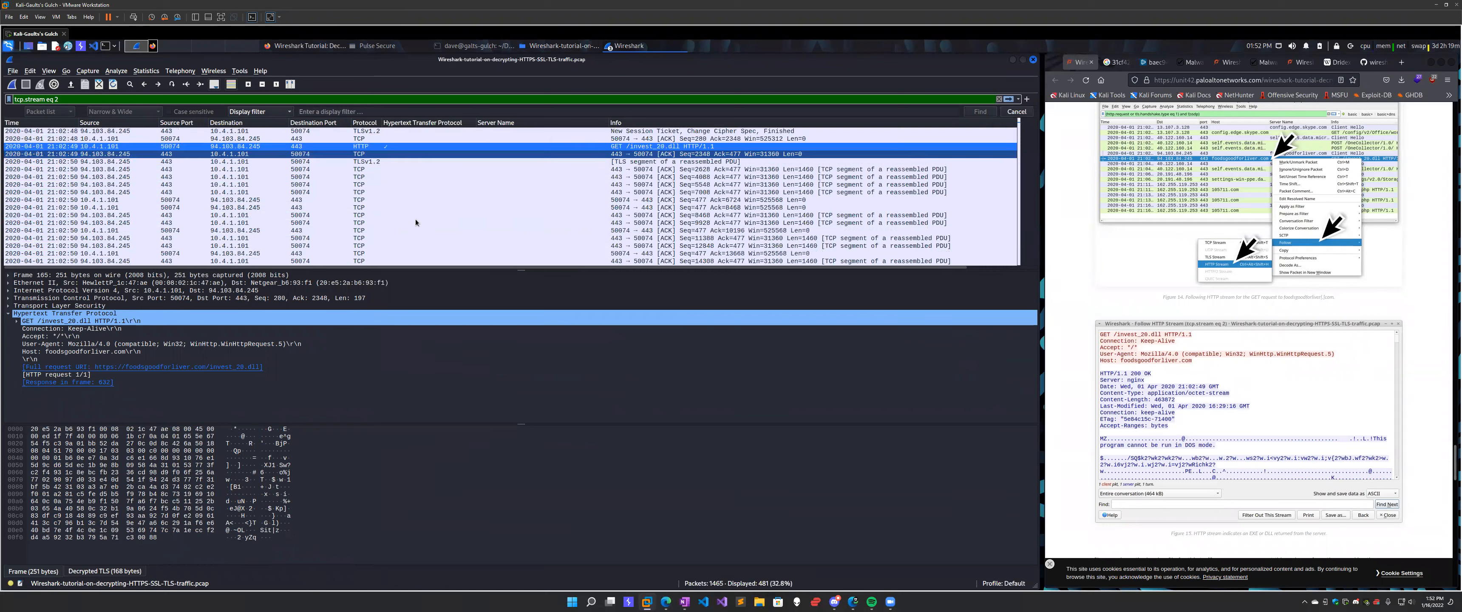
pyautogui.scroll(3, 559, 214)
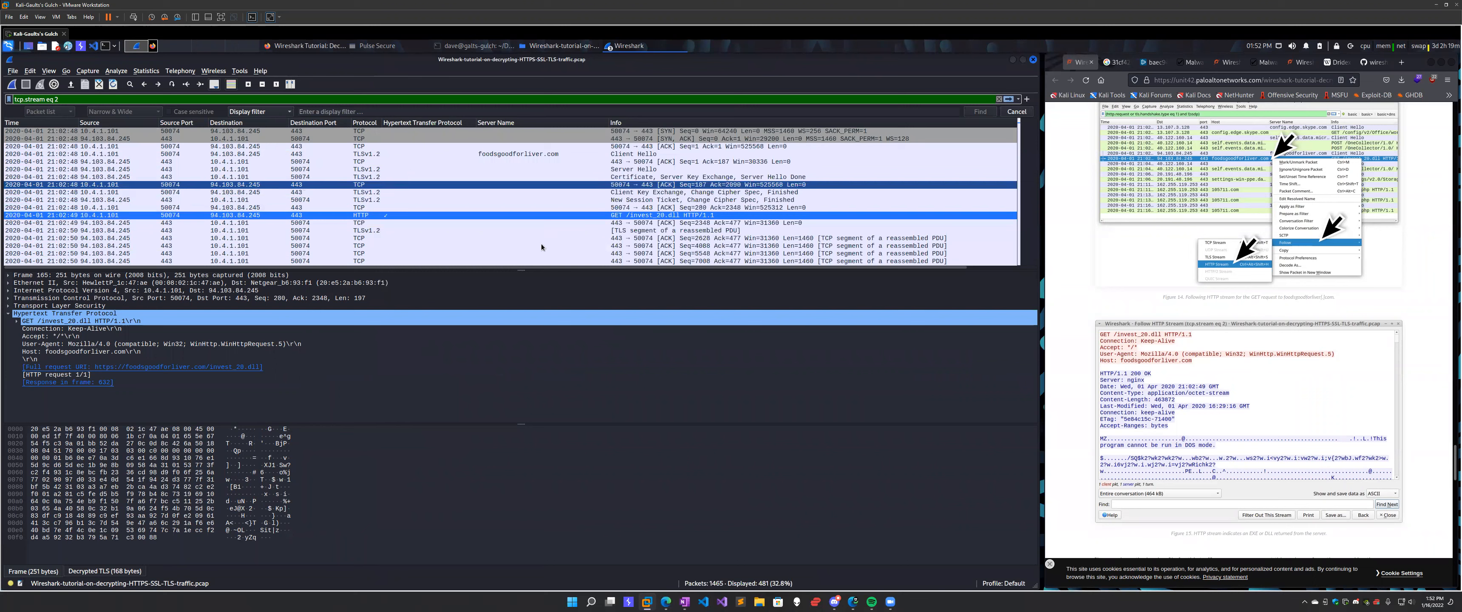
pyautogui.scroll(-12, 1002, 209)
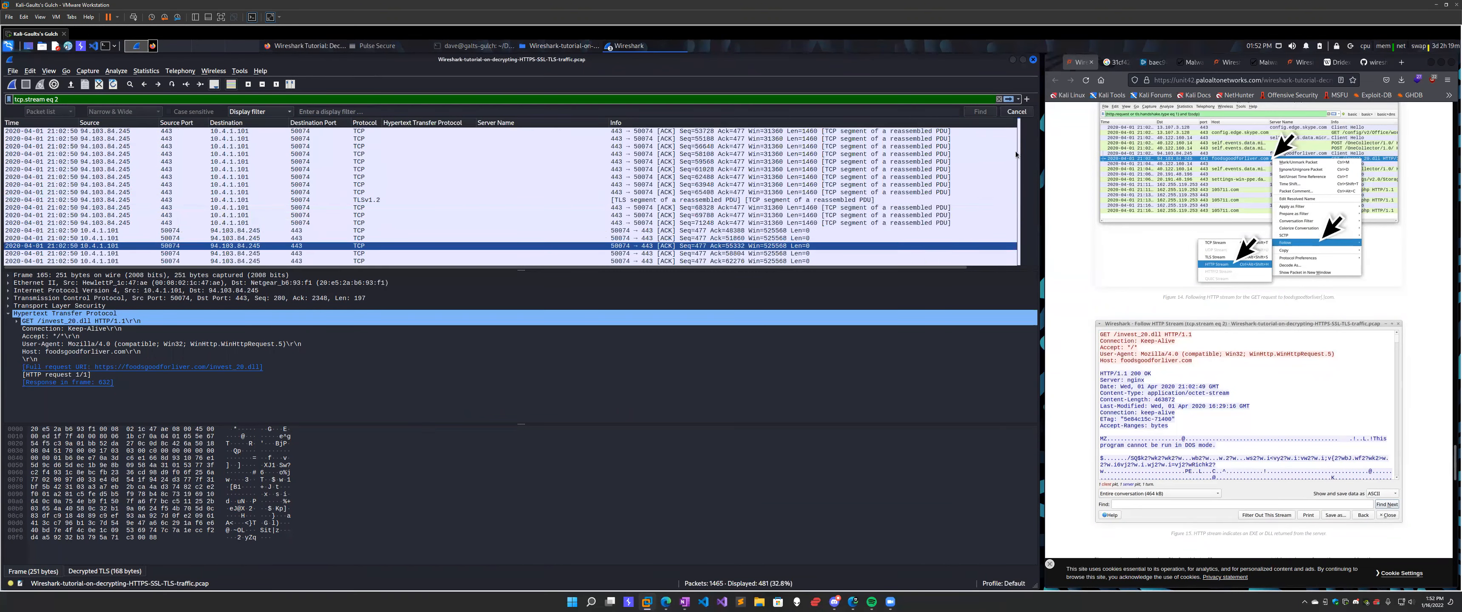
pyautogui.scroll(-15, 881, 236)
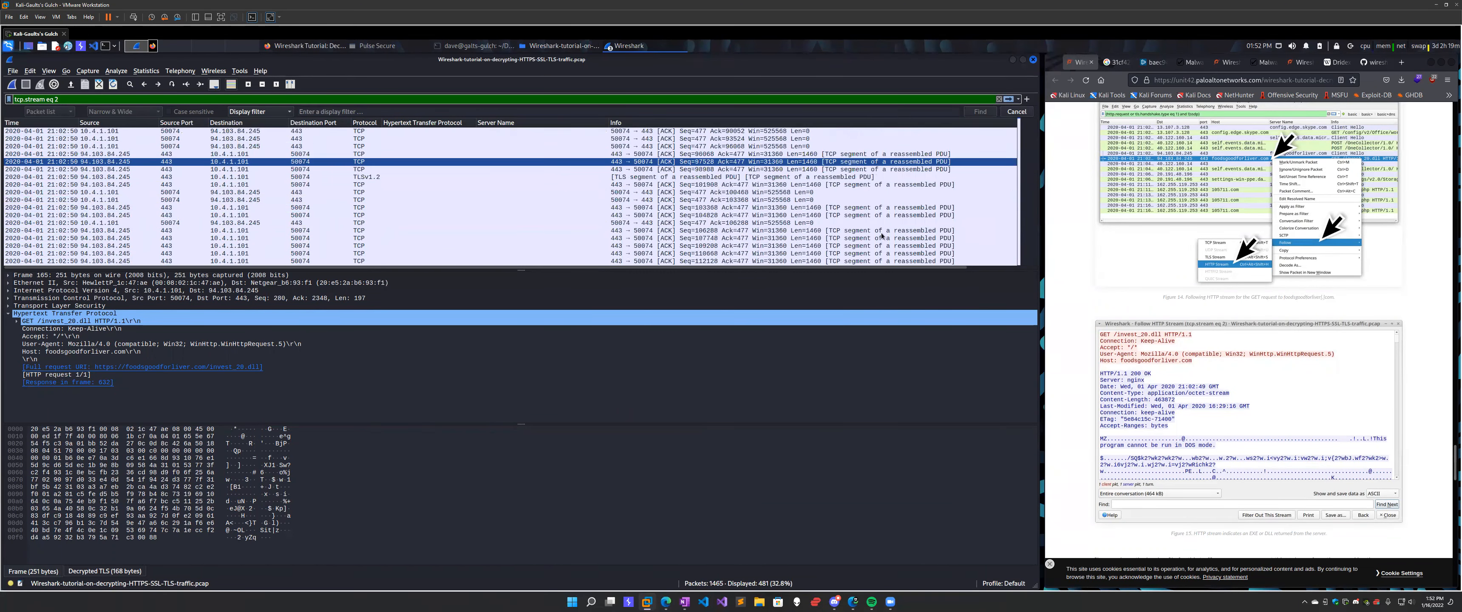
pyautogui.scroll(-9, 225, 220)
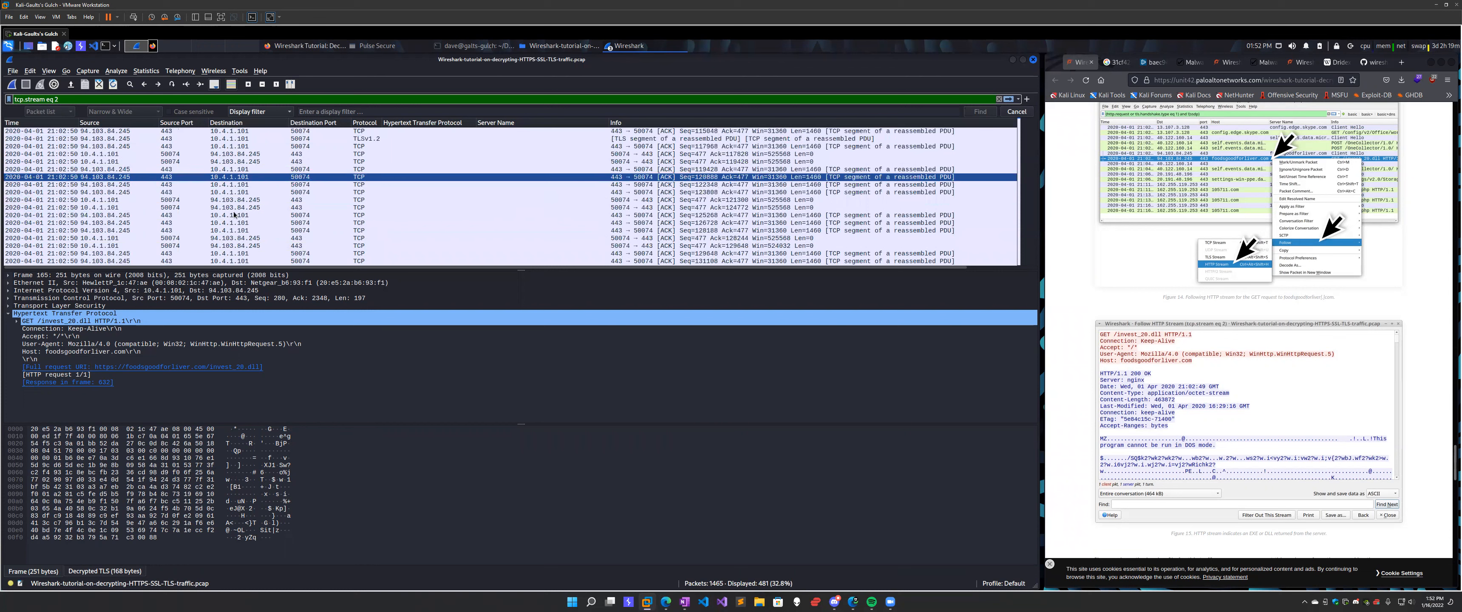
pyautogui.tripleClick(306, 100)
pyautogui.write('(http.request or tls.handshake.type eq 1) and !(ssdp)')
pyautogui.press('Return')
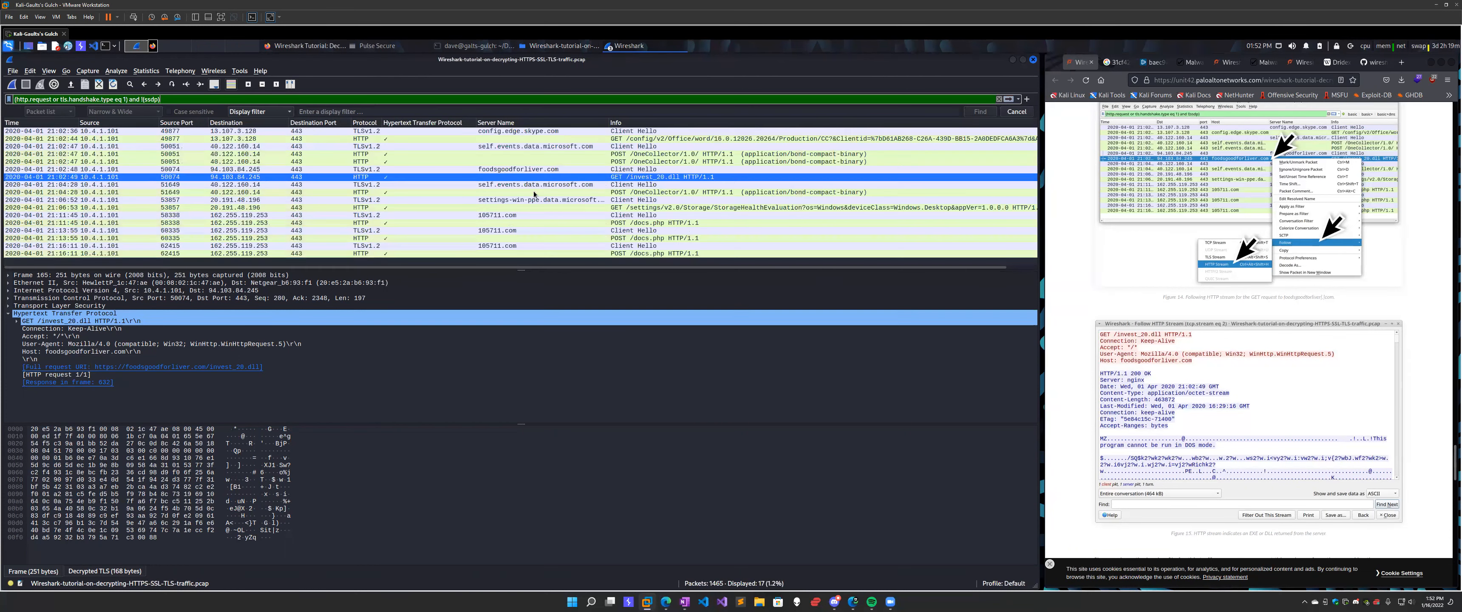
# Inspect the 105711.com Client Hello packets and the details of the last POST /docs.php request.
pyautogui.click(505, 231)
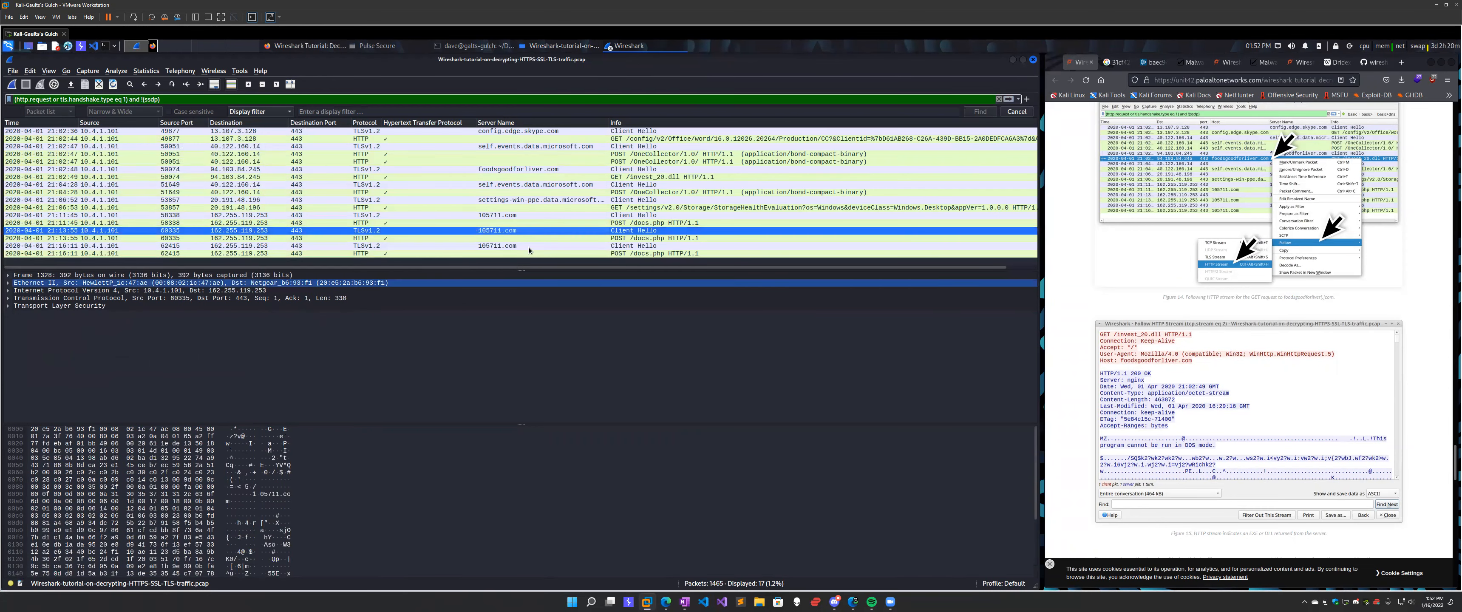
pyautogui.click(505, 247)
pyautogui.keyDown('shift'); pyautogui.click(505, 254); pyautogui.keyUp('shift')
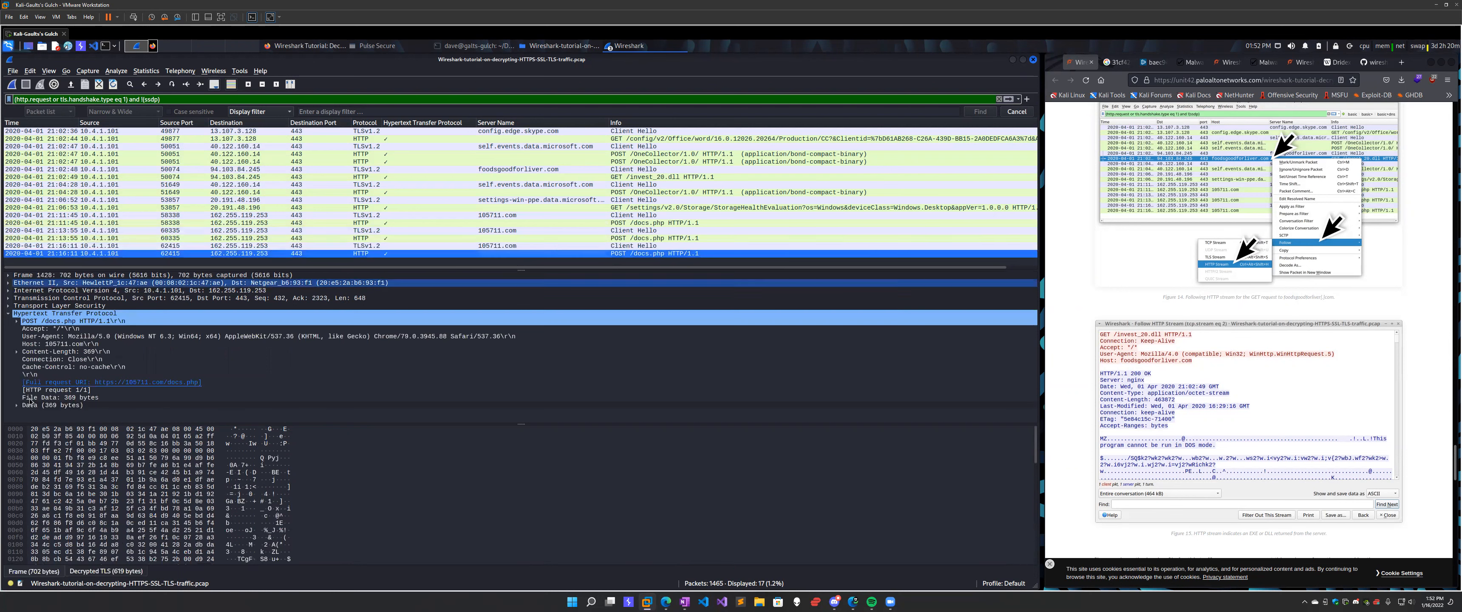